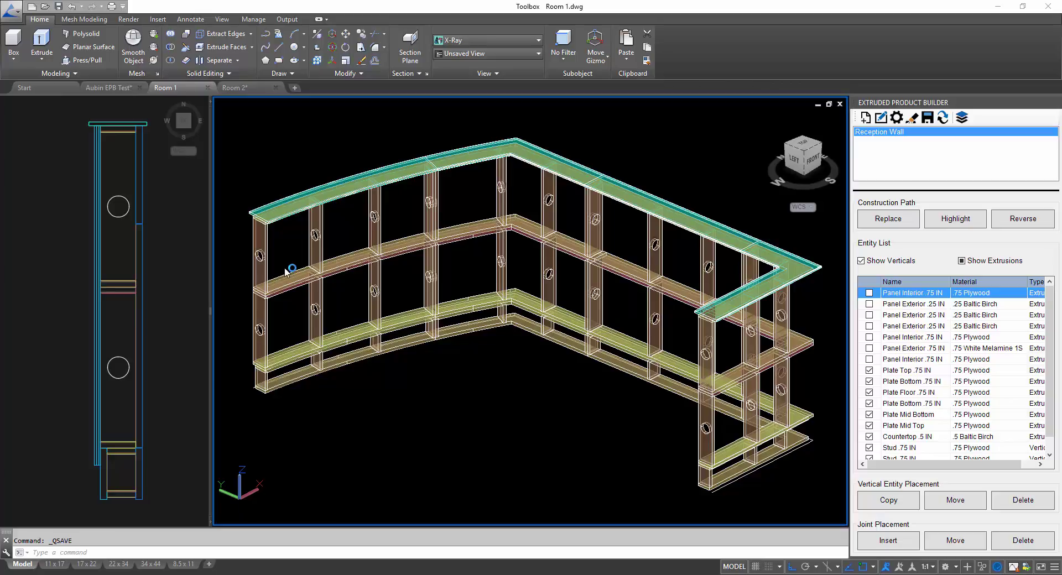
# Examine the reception wall model in Room 1 and switch to the Room 2 drawing with its uncoloured wall section.
pyautogui.click(154, 439)
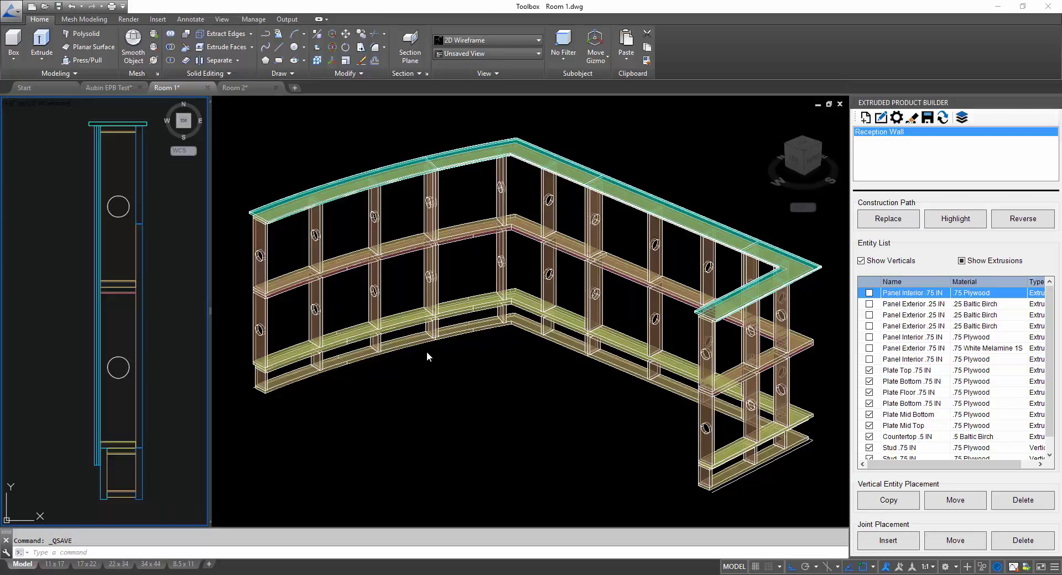
pyautogui.click(633, 434)
pyautogui.keyDown('shift'); pyautogui.moveTo(489, 357); pyautogui.dragTo(510, 361, button='middle'); pyautogui.keyUp('shift')
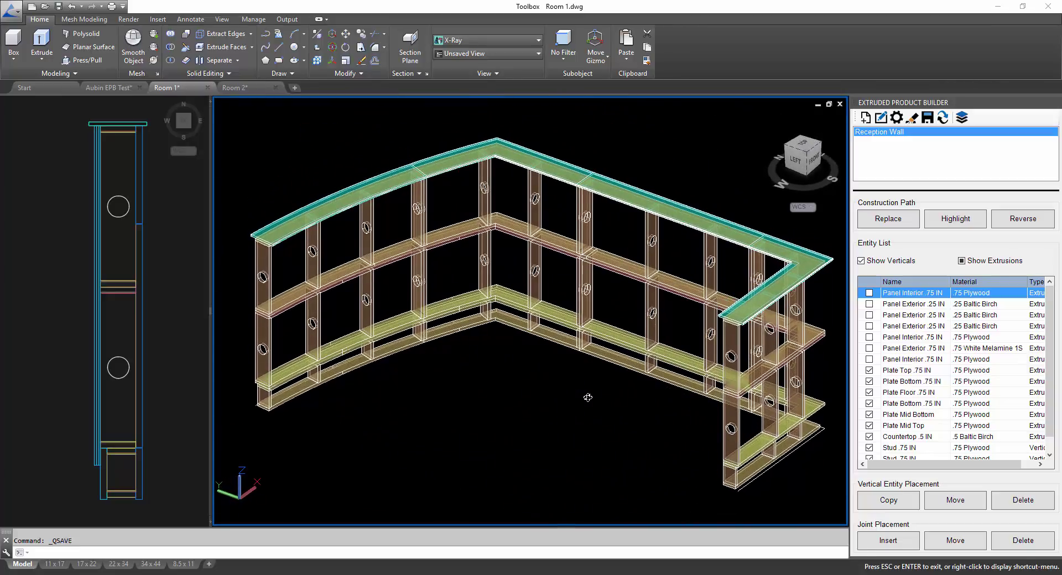
pyautogui.click(254, 88)
pyautogui.click(193, 351)
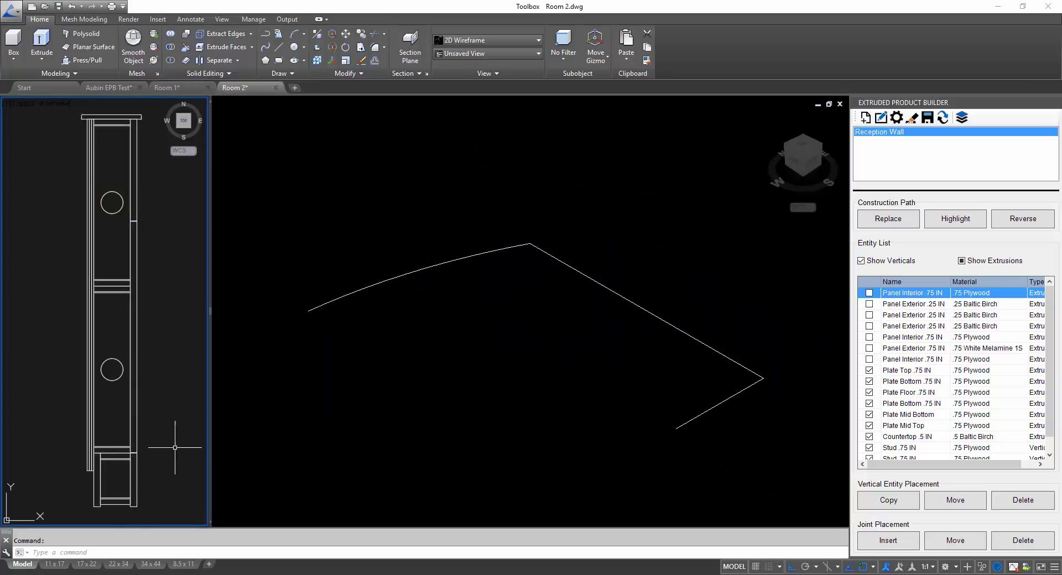
pyautogui.click(135, 429)
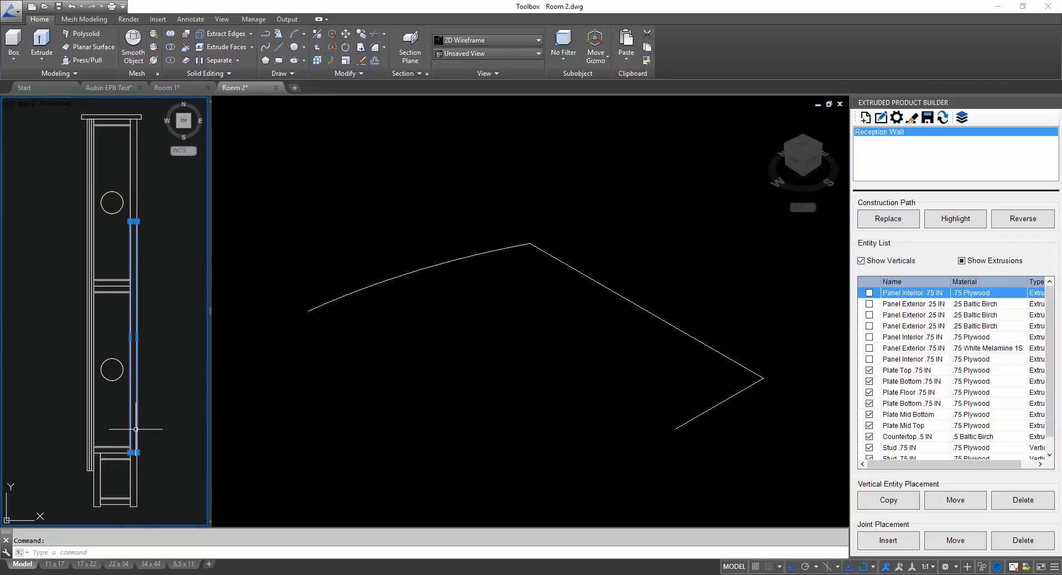
pyautogui.press('Escape')
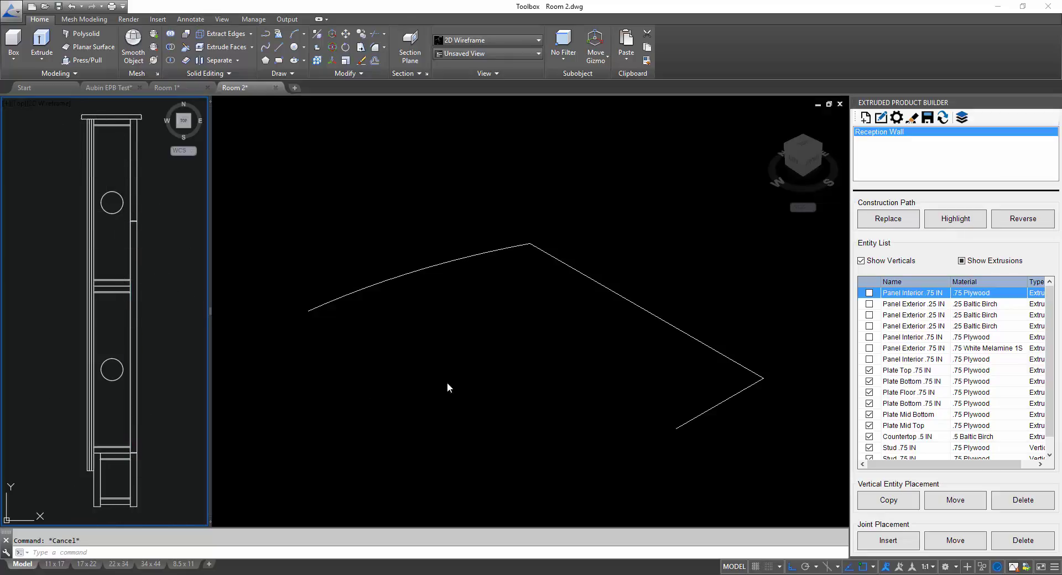
# Close and relaunch the Extruded Product Builder for the Room 2 drawing.
pyautogui.click(1056, 102)
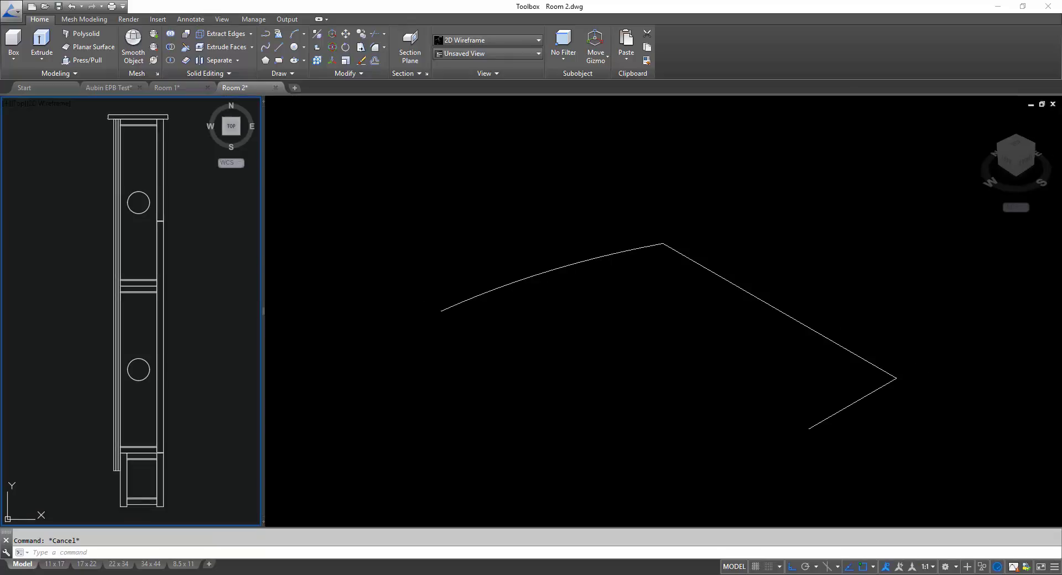
pyautogui.press('Up')
pyautogui.press('Return')
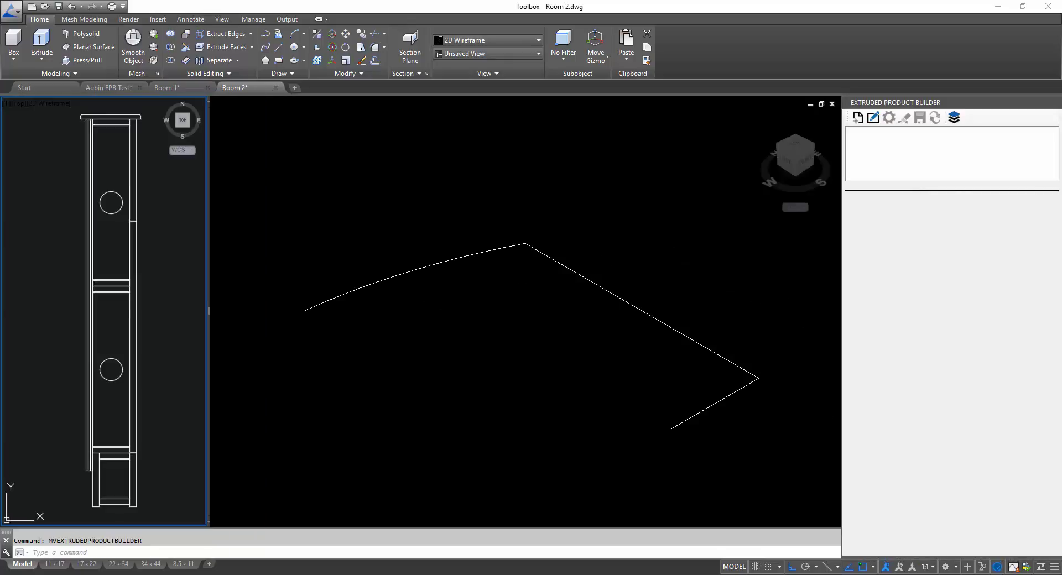
# Create an extruded product named Reception Wall 2 and assign the drawn wall polyline as its construction path.
pyautogui.click(857, 117)
pyautogui.write('Reception Wall 2')
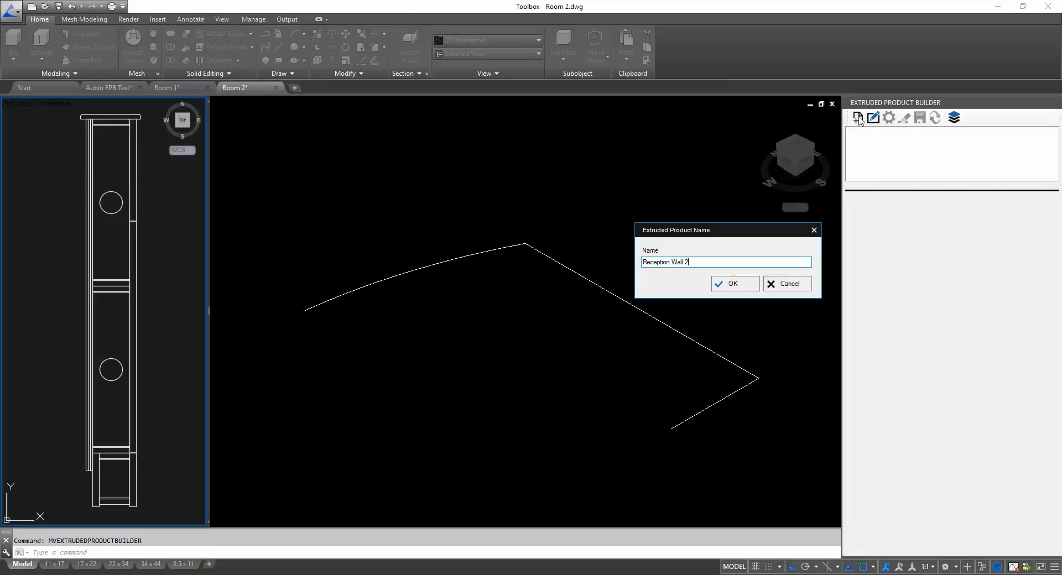
pyautogui.click(731, 284)
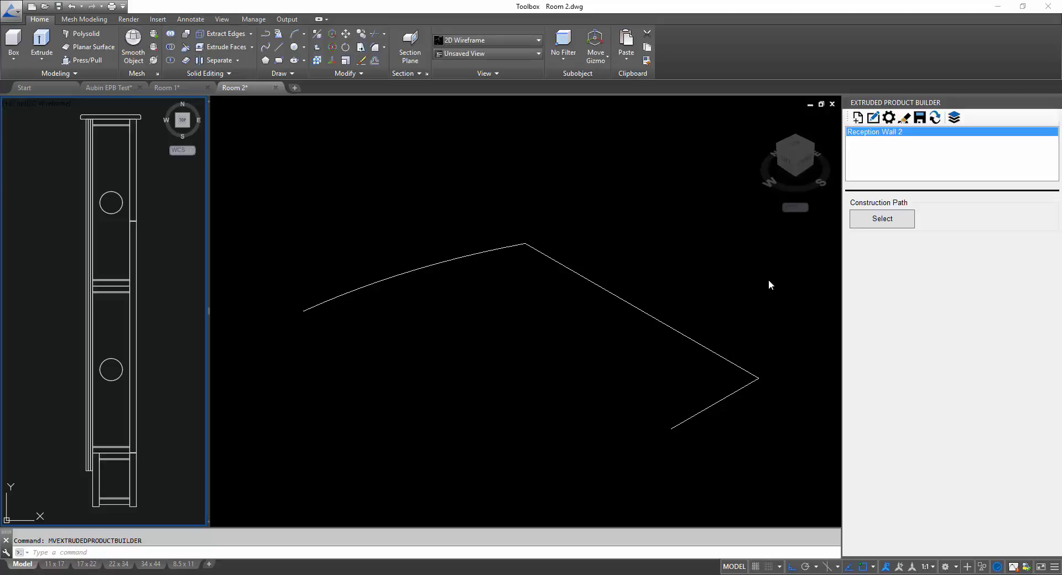
pyautogui.click(888, 227)
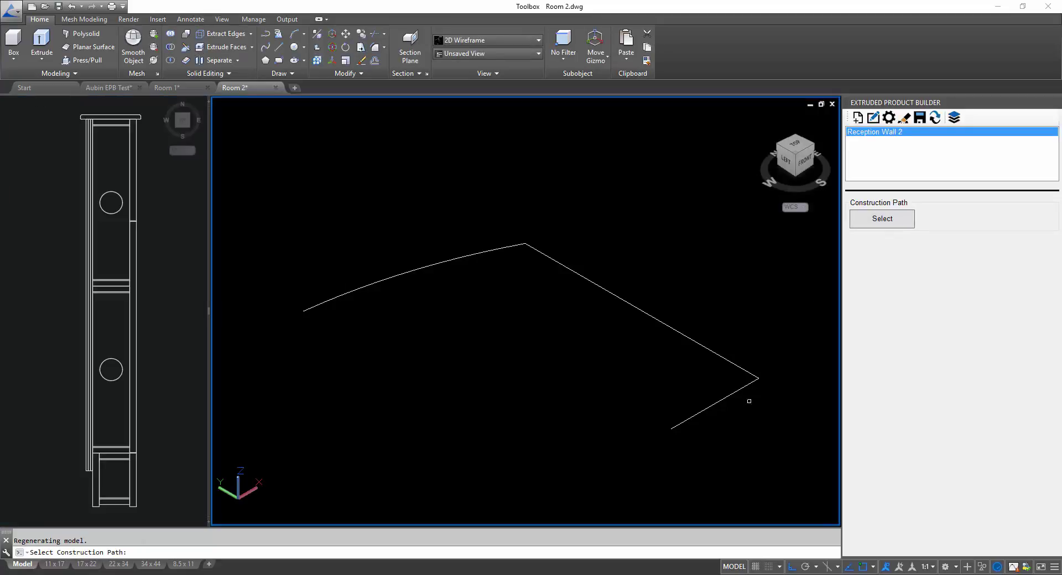
pyautogui.click(724, 399)
pyautogui.rightClick(894, 305)
pyautogui.click(917, 312)
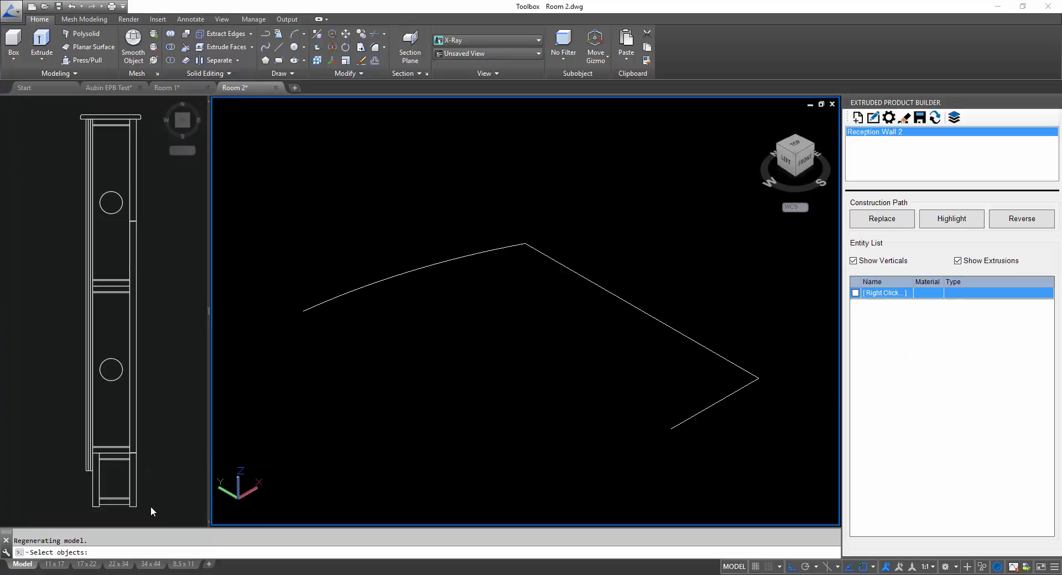
pyautogui.press('Escape')
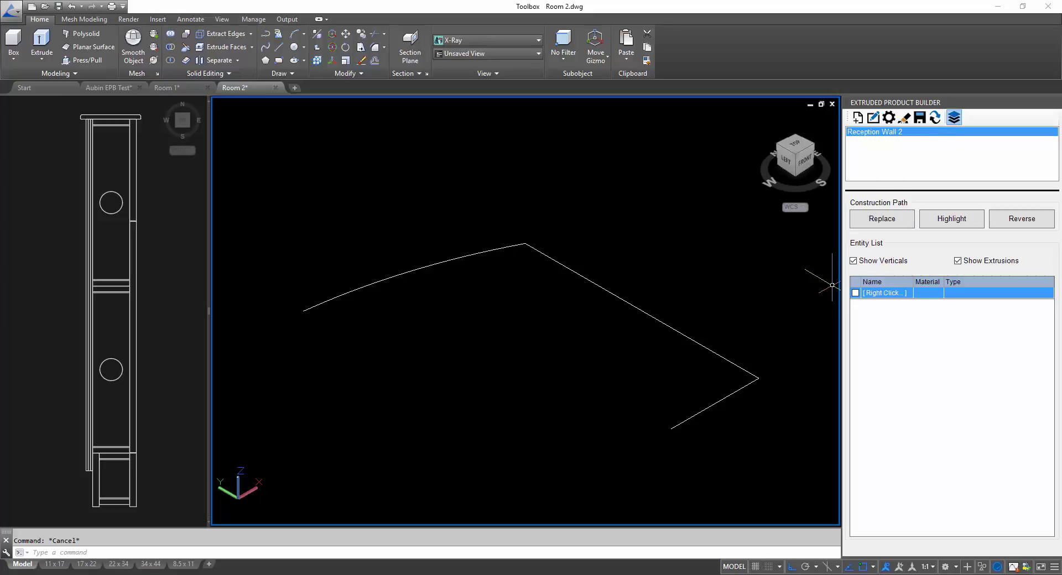
# Review the plate layers in the Smart Layer Manager, including the toe kick, mid and top .75 IN plates, and put the manager away.
pyautogui.click(953, 118)
pyautogui.click(623, 318)
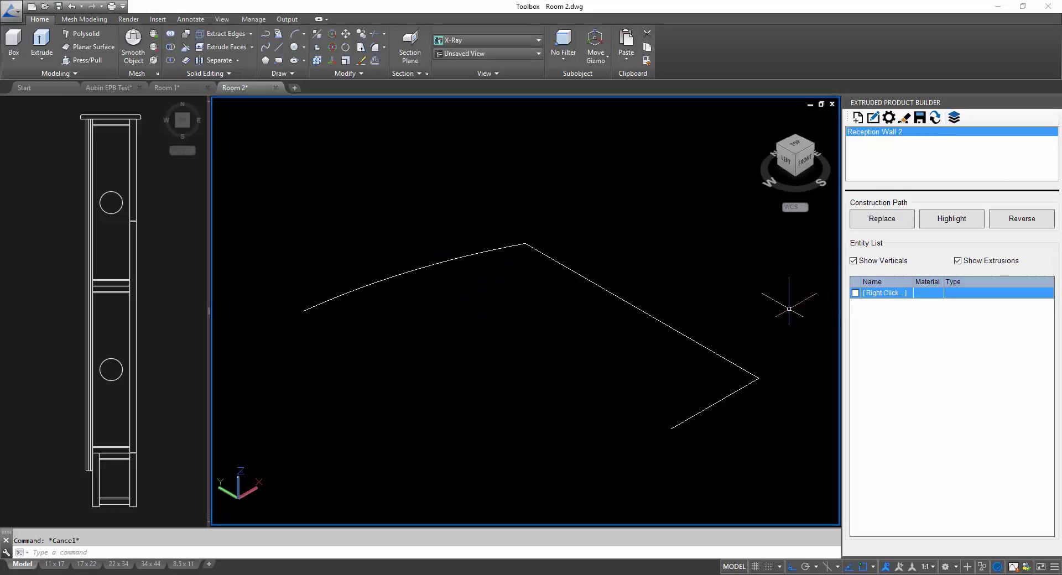
pyautogui.moveTo(552, 220); pyautogui.dragTo(343, 158)
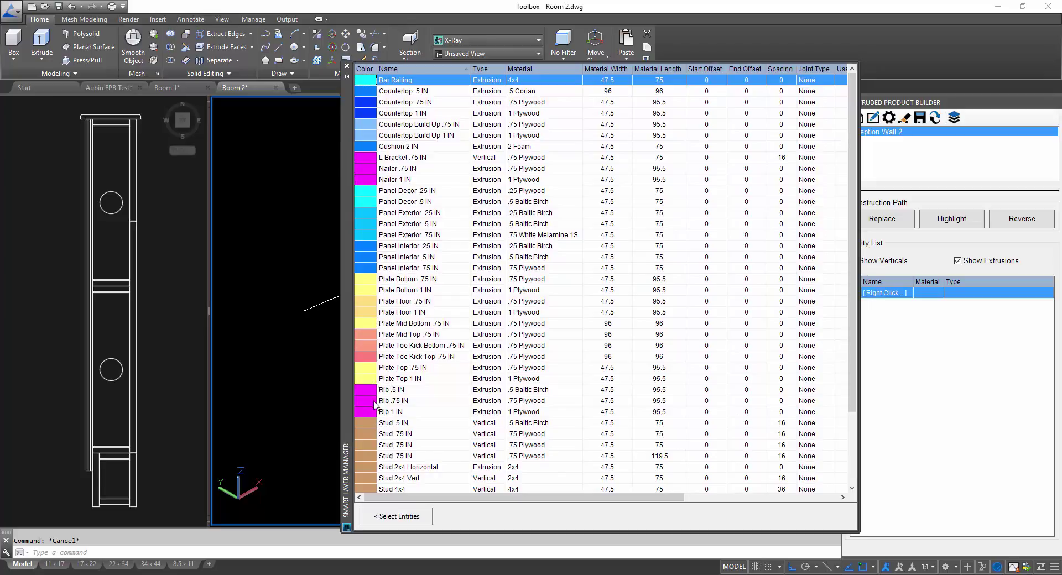
pyautogui.click(403, 357)
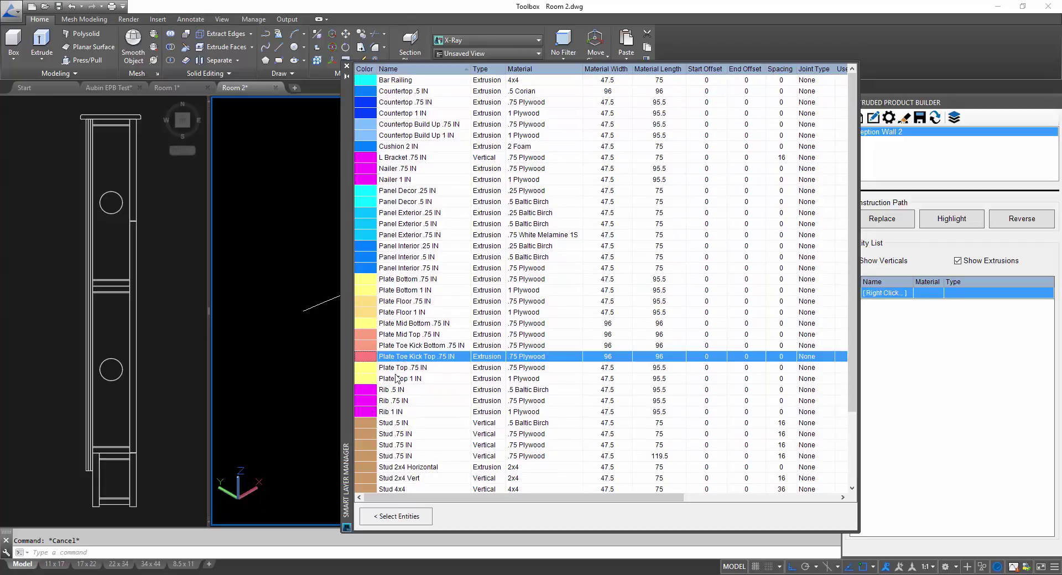
pyautogui.click(387, 348)
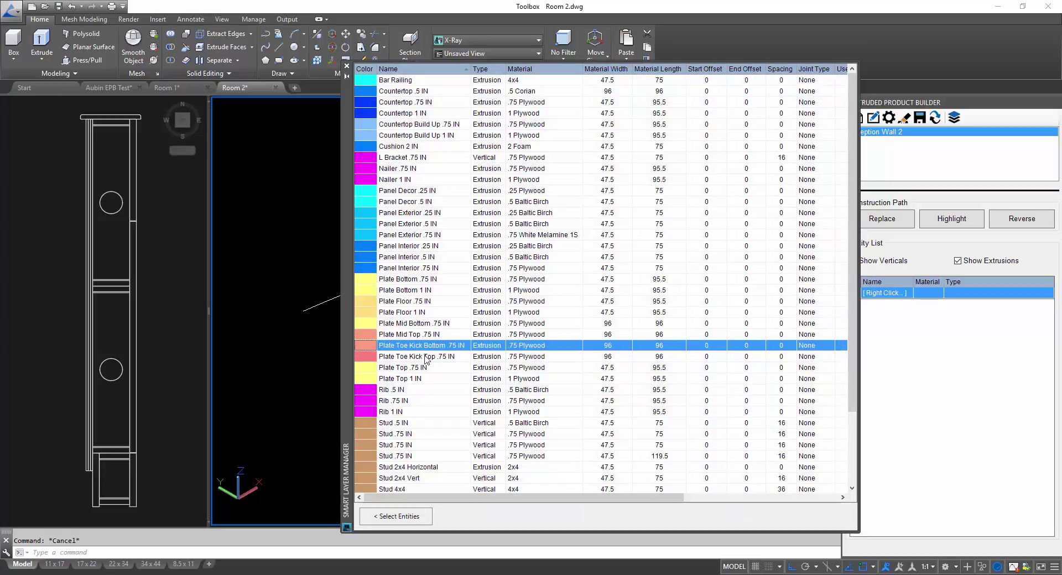
pyautogui.click(426, 357)
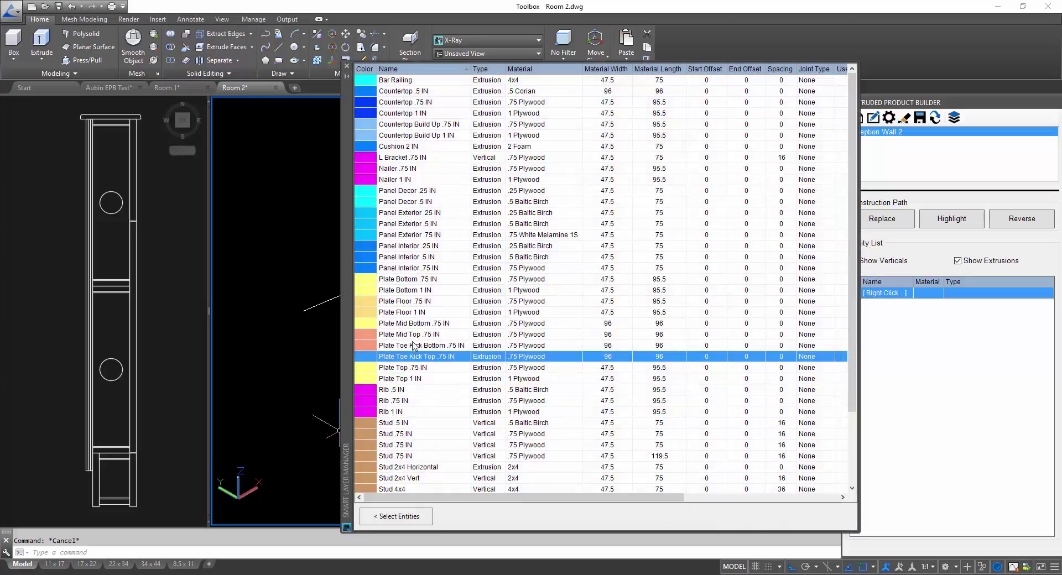
pyautogui.click(415, 337)
pyautogui.click(416, 324)
pyautogui.click(412, 334)
pyautogui.click(408, 323)
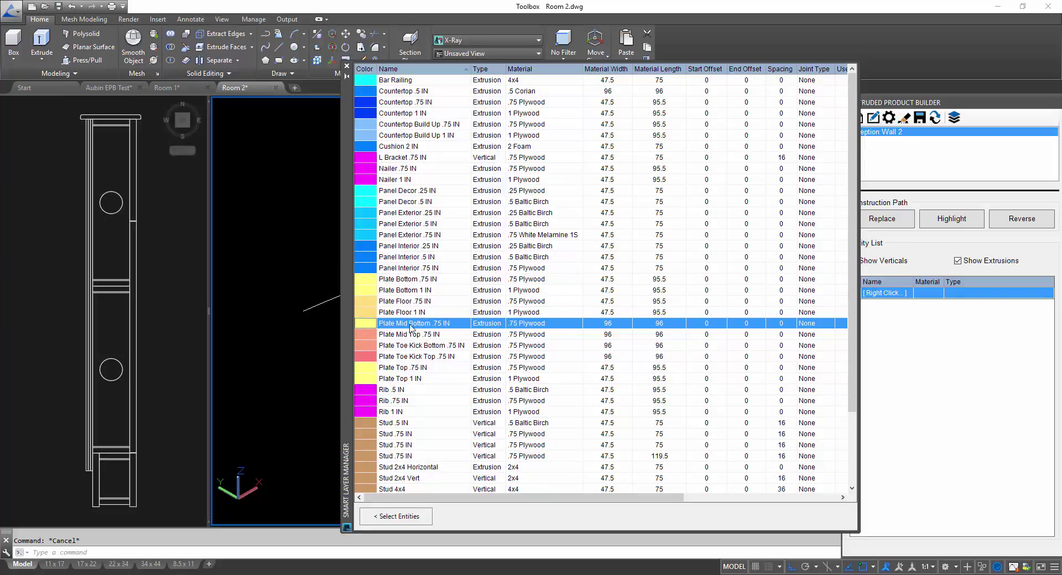
pyautogui.click(404, 369)
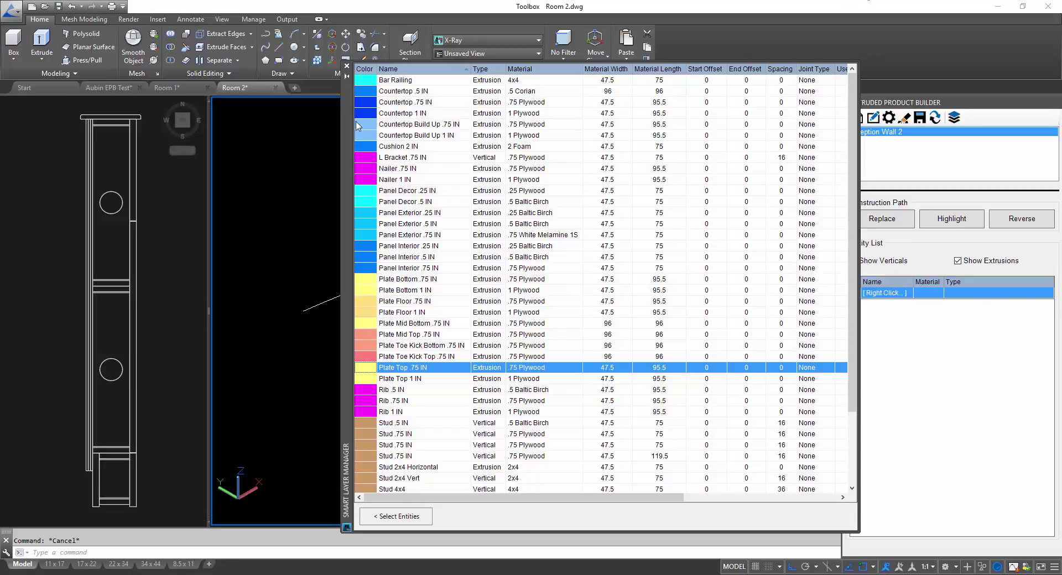
pyautogui.moveTo(347, 123); pyautogui.dragTo(1061, 144)
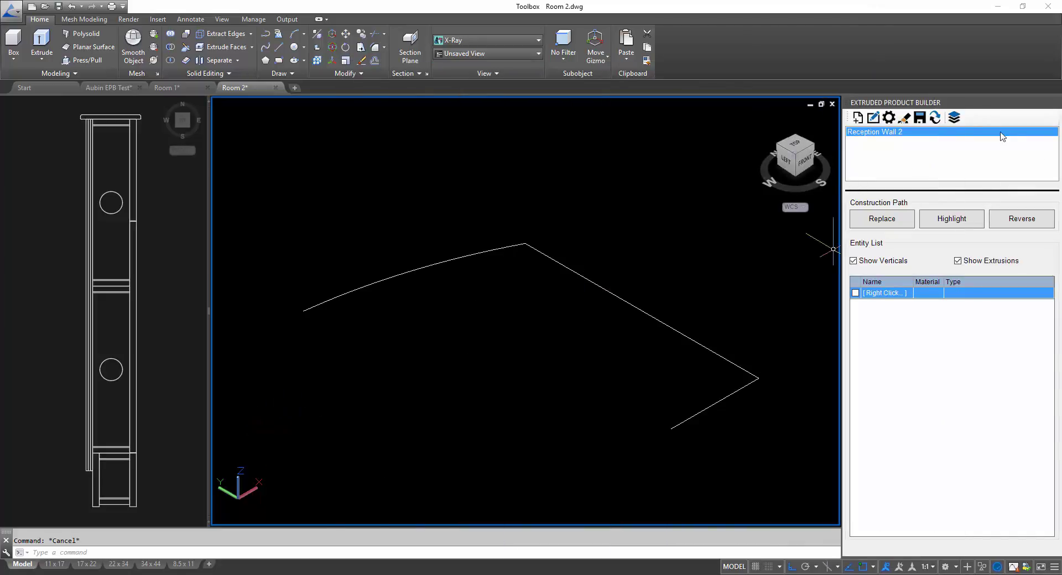
# Add entities to Reception Wall 2 by selecting the complete wall section profile, including the countertop and toe kick.
pyautogui.rightClick(901, 298)
pyautogui.click(921, 305)
pyautogui.click(151, 510)
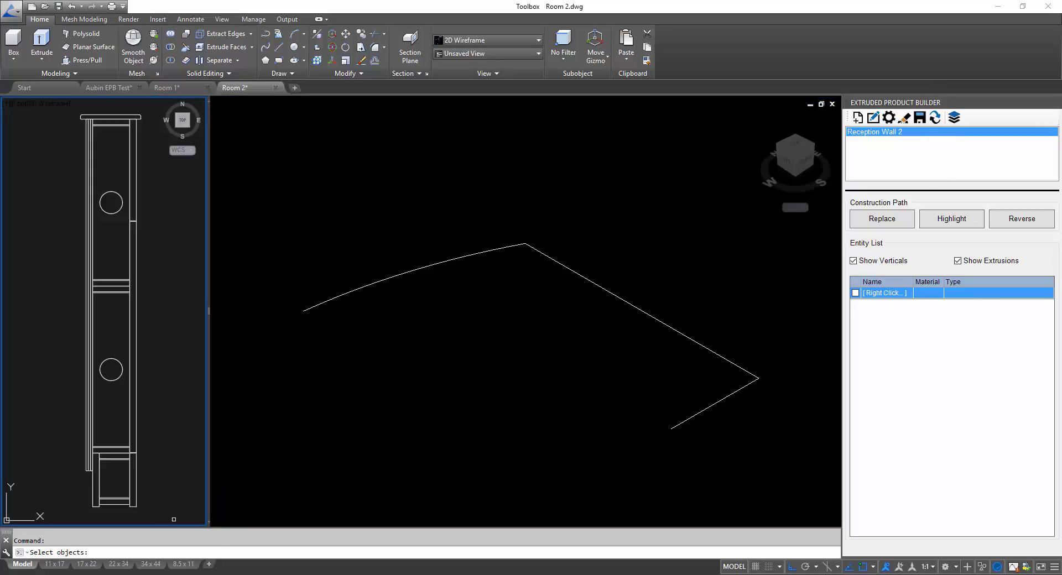
pyautogui.click(174, 520)
pyautogui.click(68, 108)
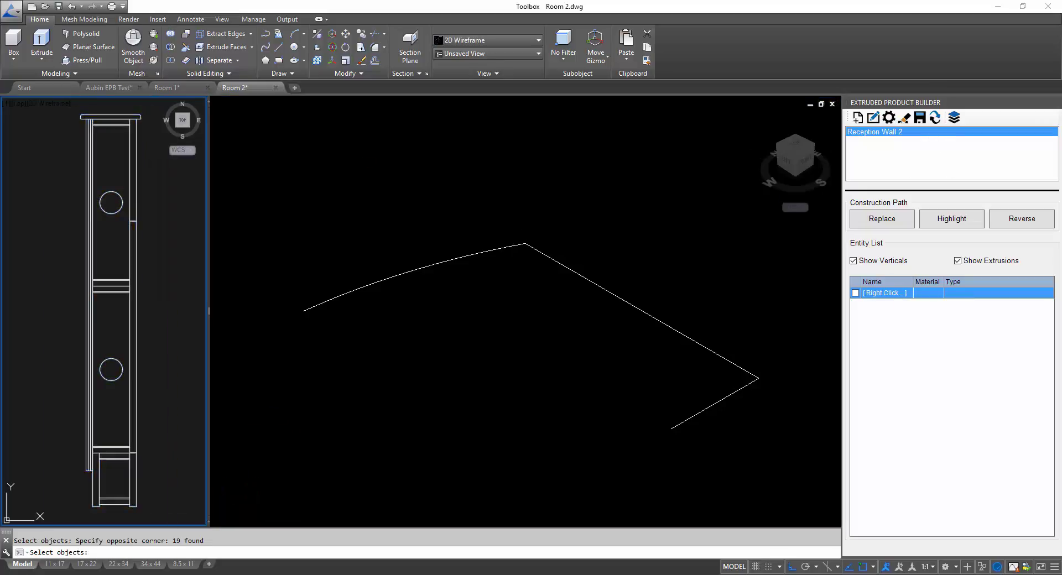
pyautogui.press('Return')
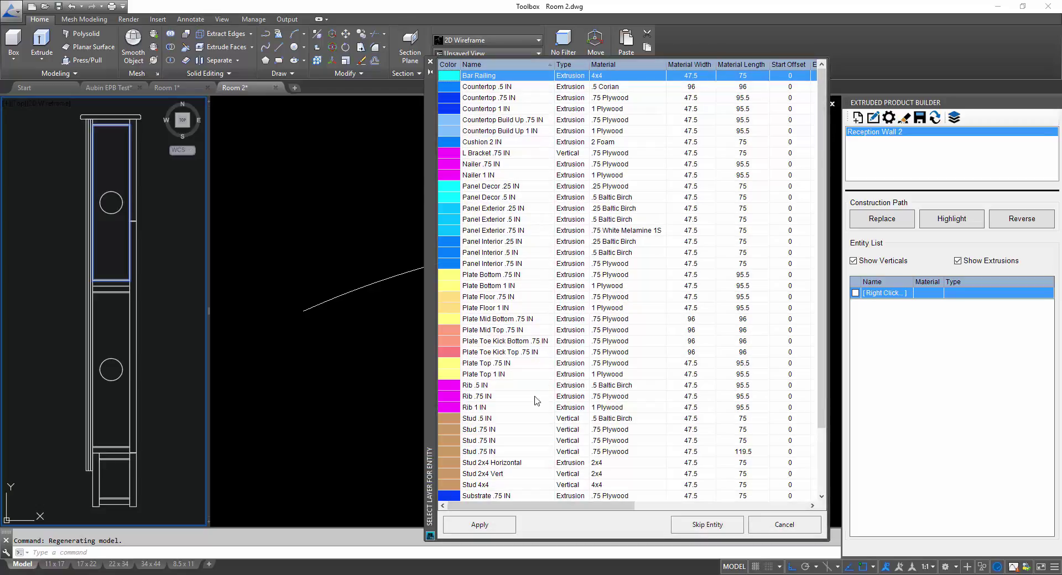
# Assign the Stud .75 IN layer with 75 material length to the upper and lower stud profiles.
pyautogui.click(490, 443)
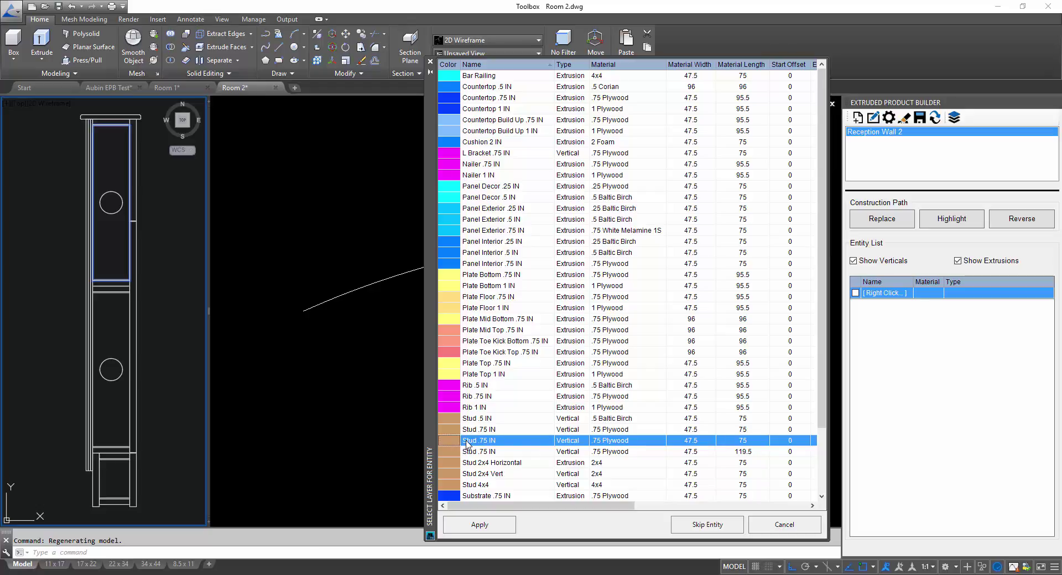
pyautogui.doubleClick(663, 443)
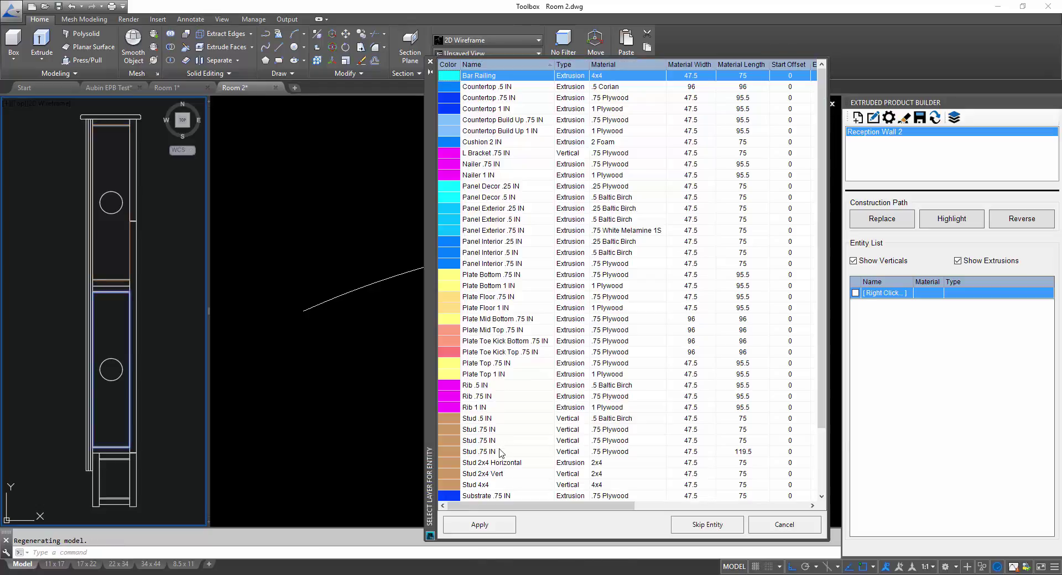
pyautogui.doubleClick(614, 460)
pyautogui.click(585, 451)
pyautogui.click(577, 442)
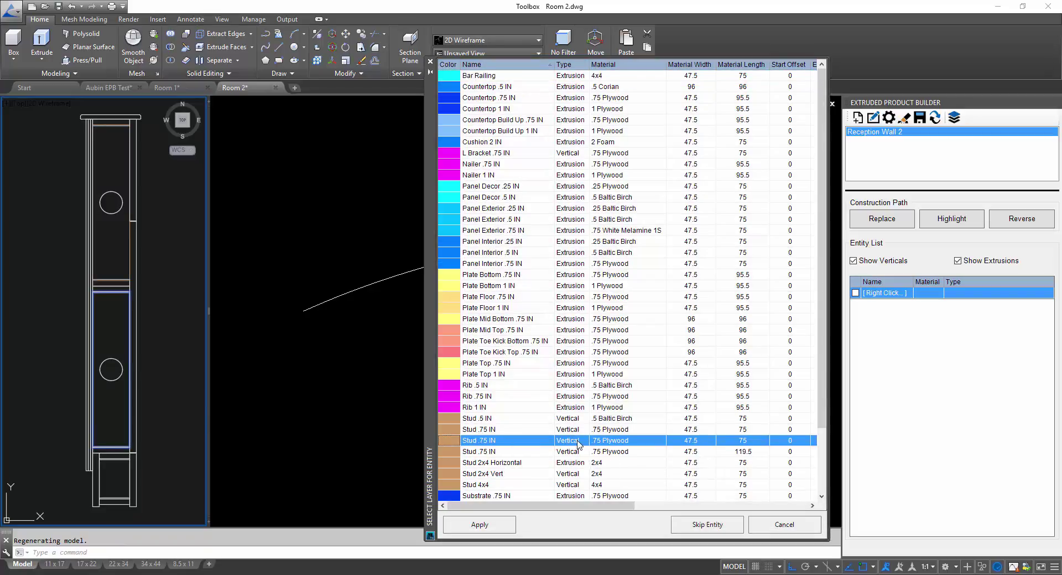
pyautogui.doubleClick(578, 441)
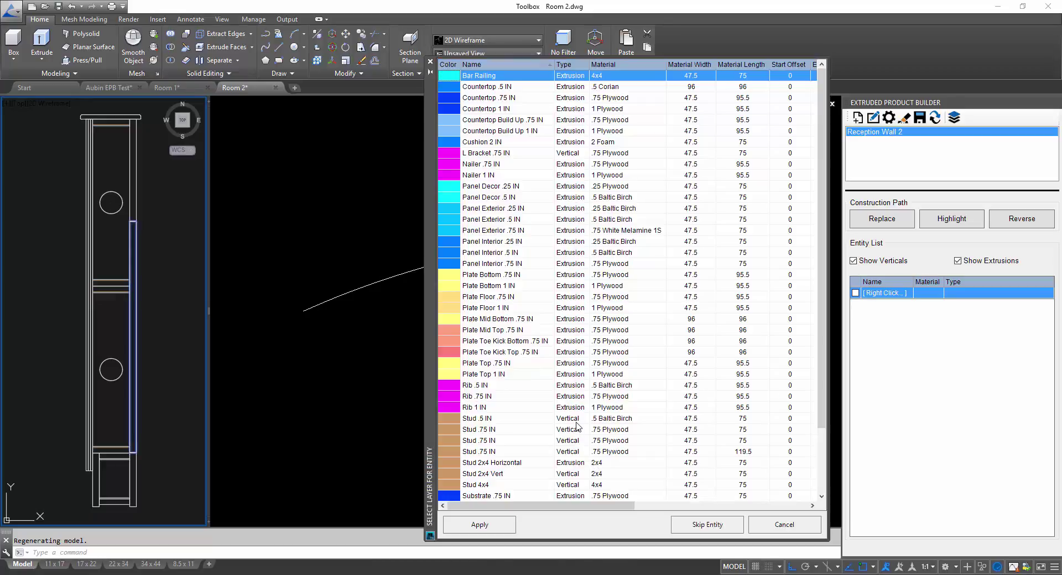
# Assign Panel Exterior .75 IN to the highlighted long side panel, Stud .75 IN to the toe-kick stud, and Panel Exterior .25 IN to the thin skins.
pyautogui.doubleClick(501, 232)
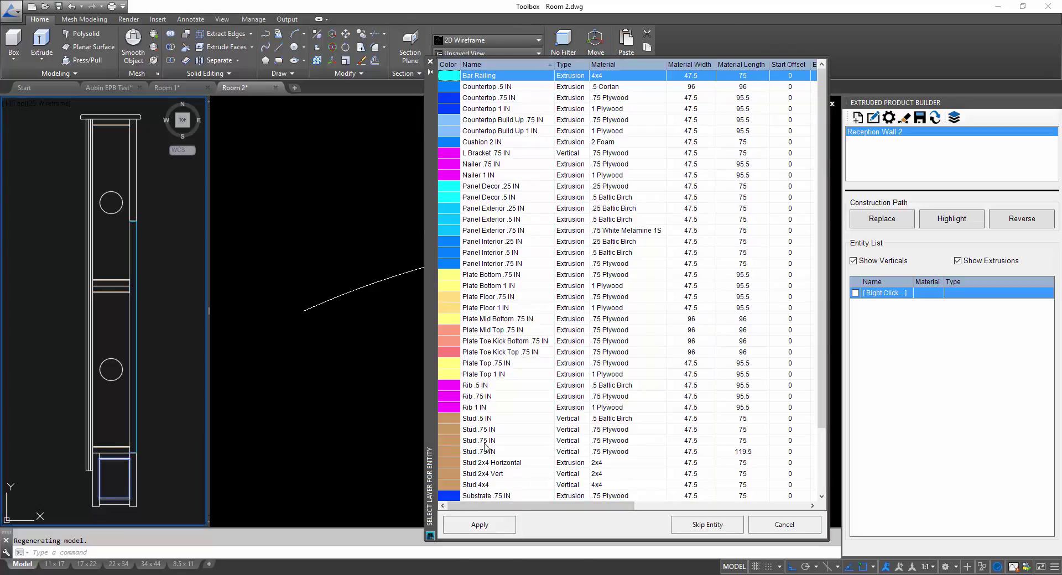
pyautogui.doubleClick(485, 444)
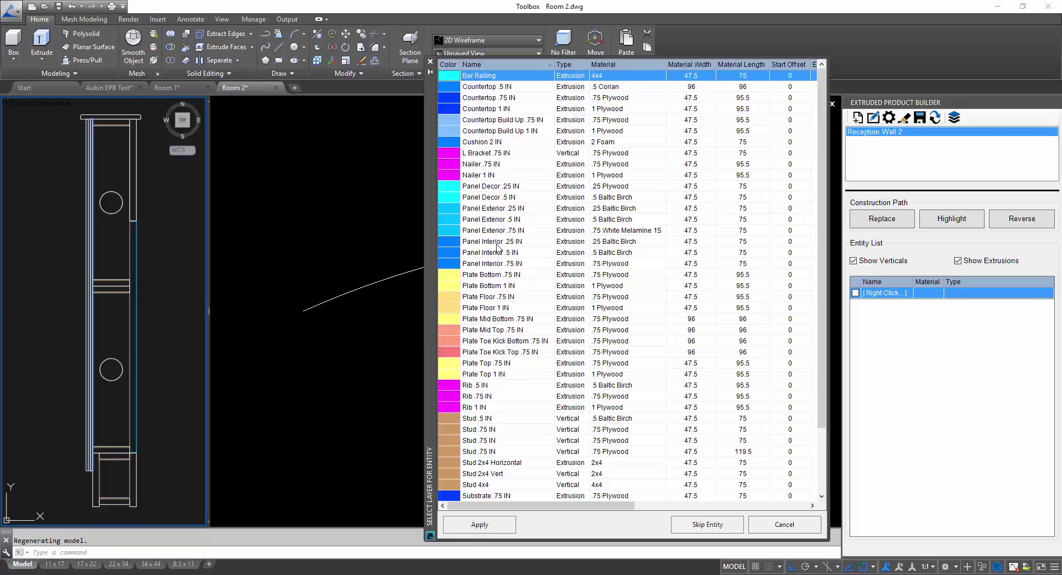
pyautogui.doubleClick(496, 209)
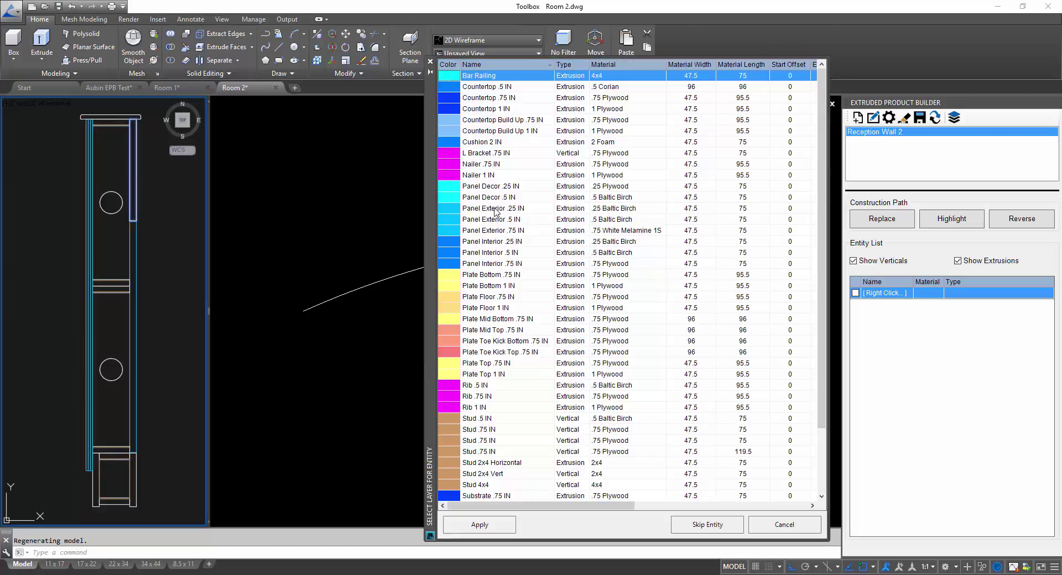
# Assign Panel Interior .75 IN and Panel Exterior .75 IN to the remaining side and toe-kick panels, and Countertop .5 IN to the countertop.
pyautogui.doubleClick(505, 265)
pyautogui.doubleClick(503, 263)
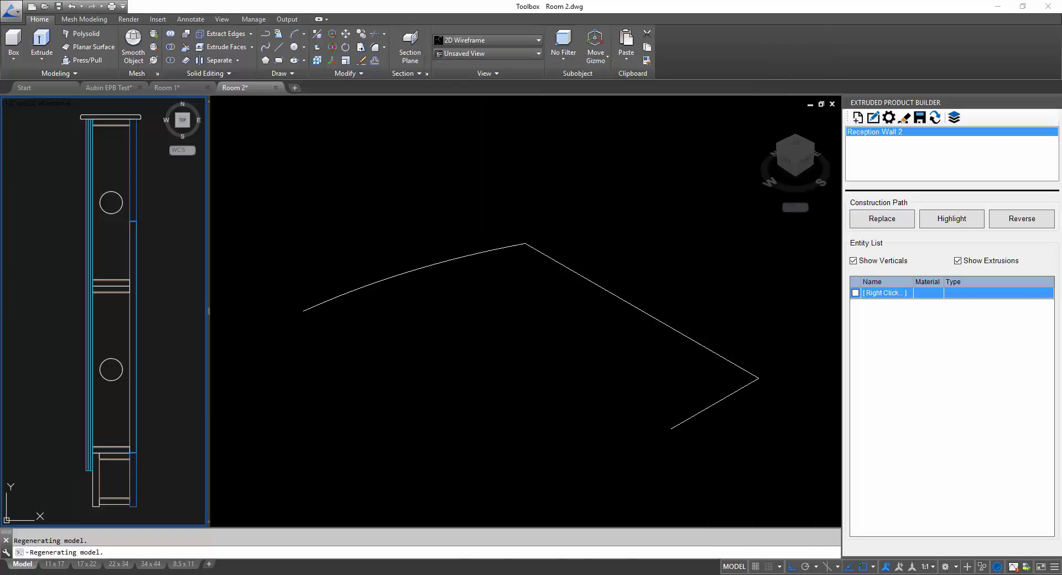
pyautogui.click(501, 230)
pyautogui.click(501, 233)
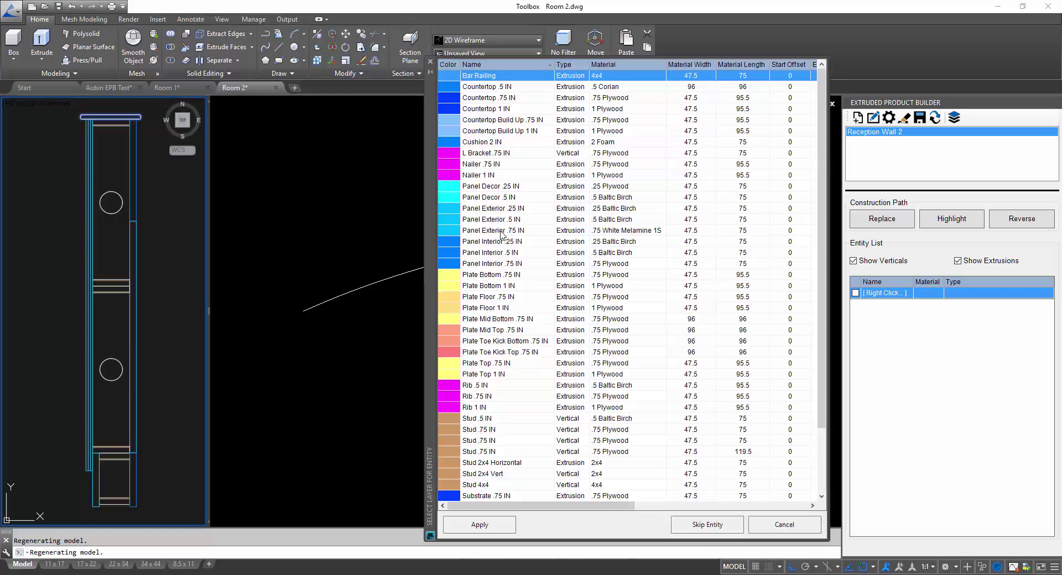
pyautogui.doubleClick(500, 87)
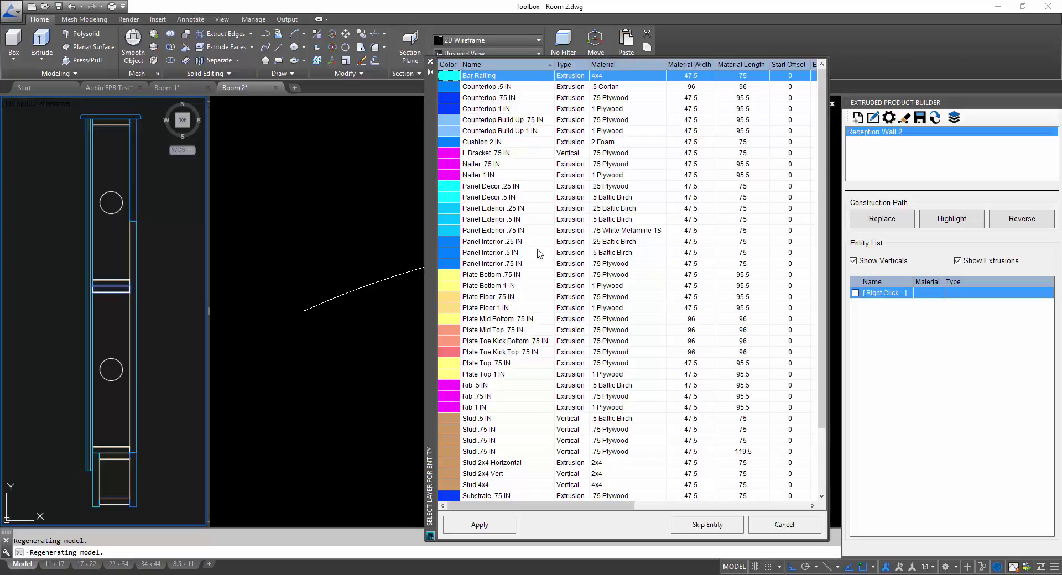
# Assign the .75 IN Plate Mid Bottom, Top, Bottom, Mid Top, Toe Kick Top and Toe Kick Bottom layers to the matching highlighted plates.
pyautogui.doubleClick(528, 280)
pyautogui.doubleClick(498, 343)
pyautogui.doubleClick(493, 331)
pyautogui.doubleClick(485, 375)
pyautogui.doubleClick(481, 308)
pyautogui.doubleClick(491, 330)
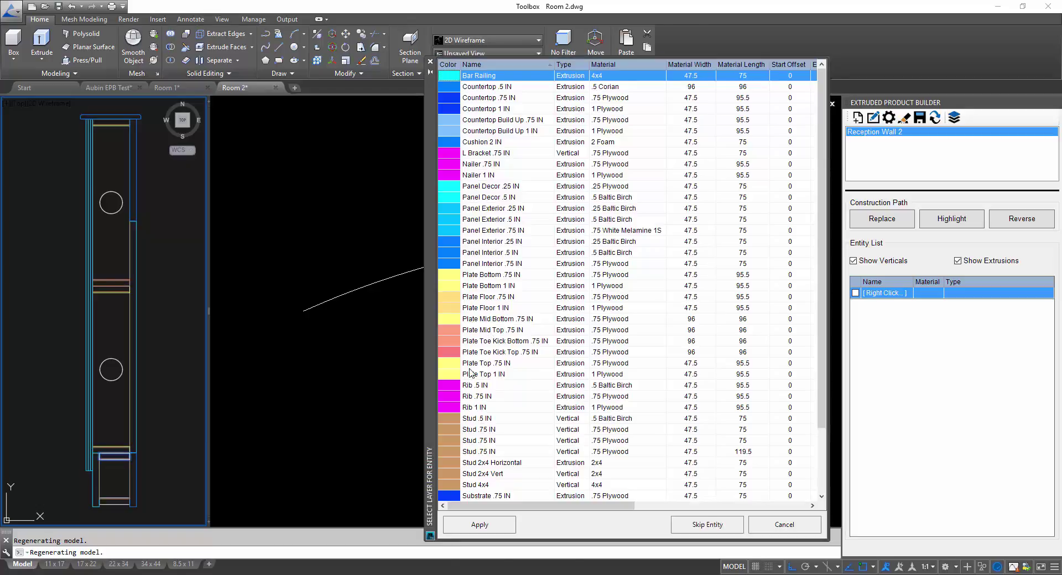
pyautogui.doubleClick(491, 354)
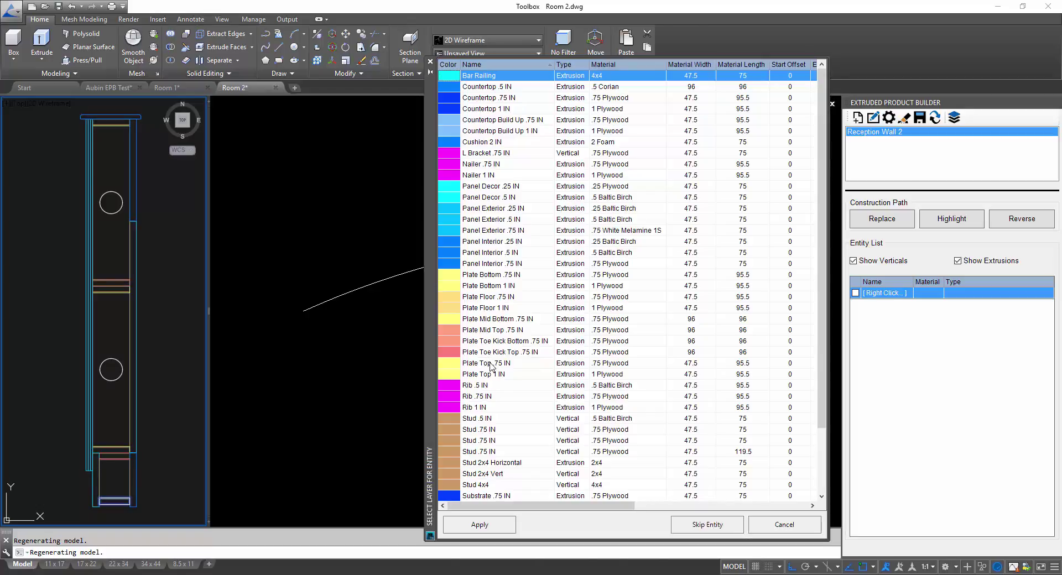
pyautogui.doubleClick(490, 343)
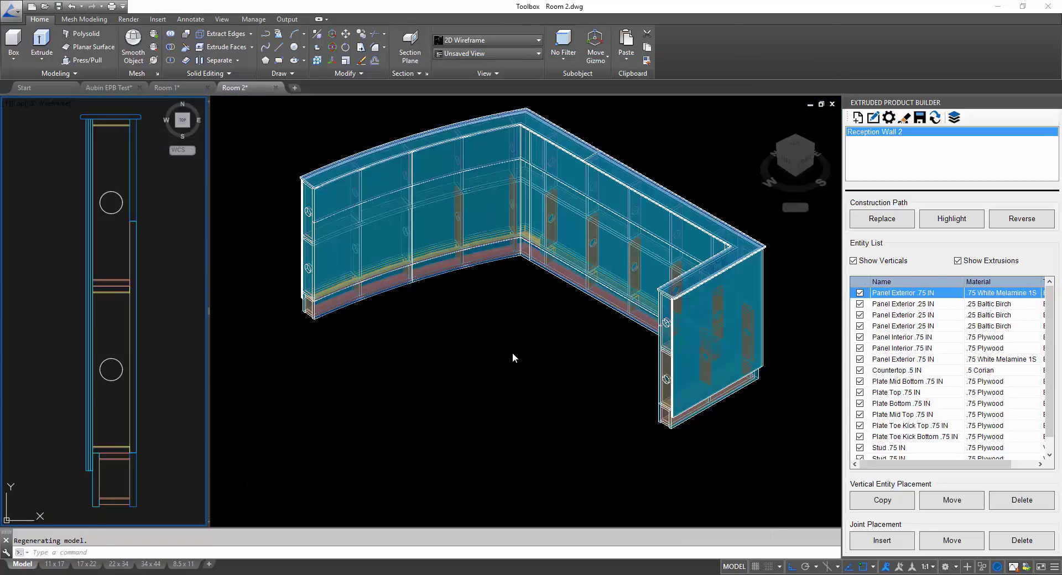
# Hide all Panel Exterior and Panel Interior entities of Reception Wall 2 in the 3D view.
pyautogui.click(480, 309)
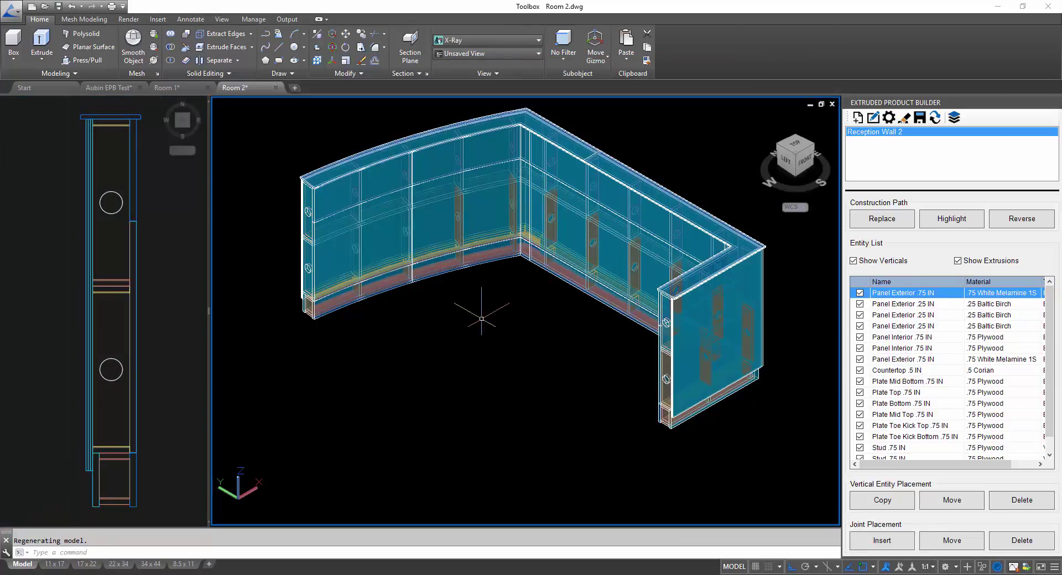
pyautogui.moveTo(461, 316); pyautogui.dragTo(439, 344, button='middle')
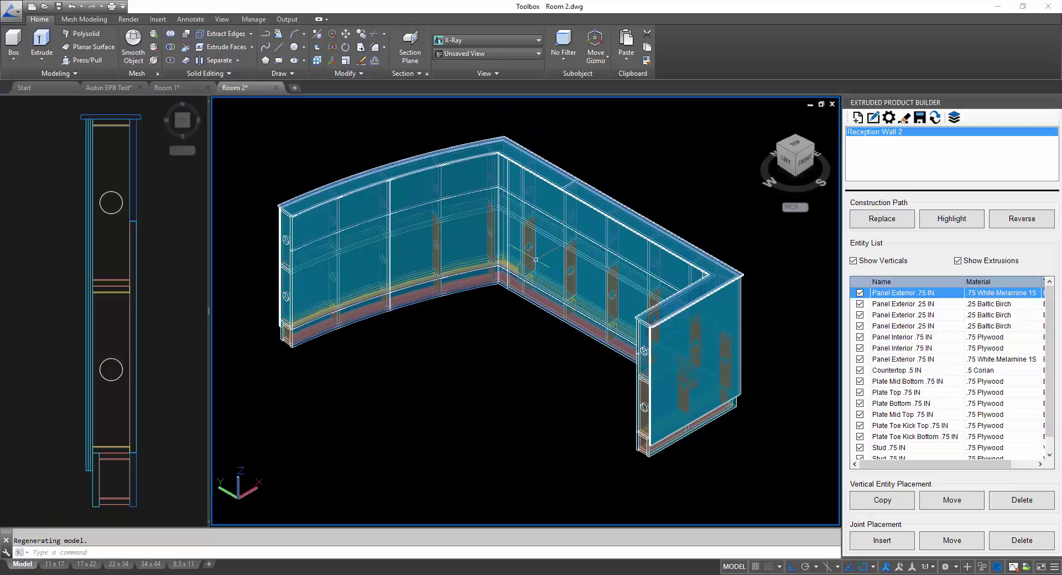
pyautogui.click(859, 293)
pyautogui.click(859, 303)
pyautogui.click(859, 315)
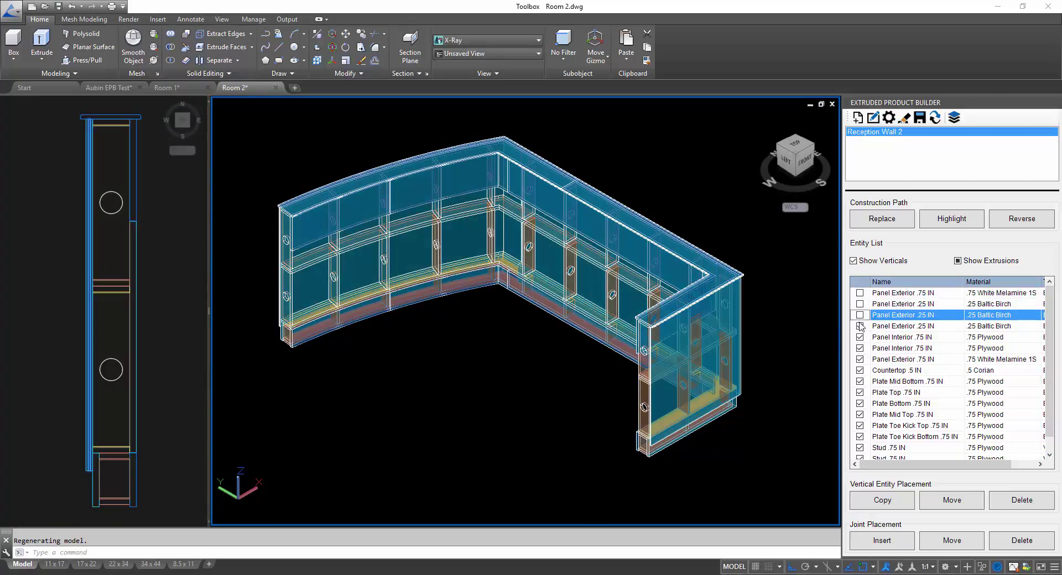
pyautogui.click(860, 325)
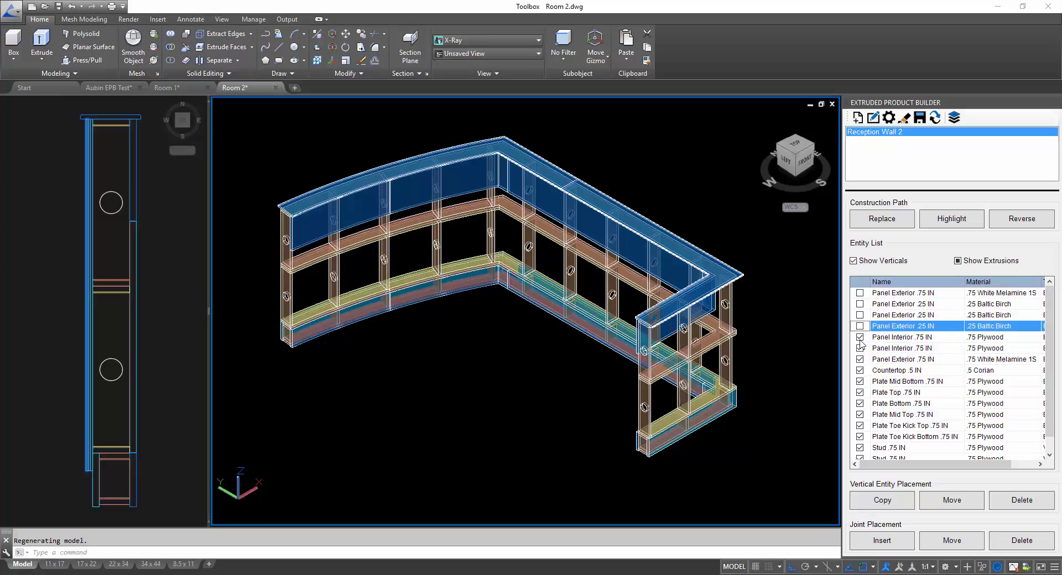
pyautogui.click(859, 336)
pyautogui.click(859, 348)
pyautogui.click(860, 358)
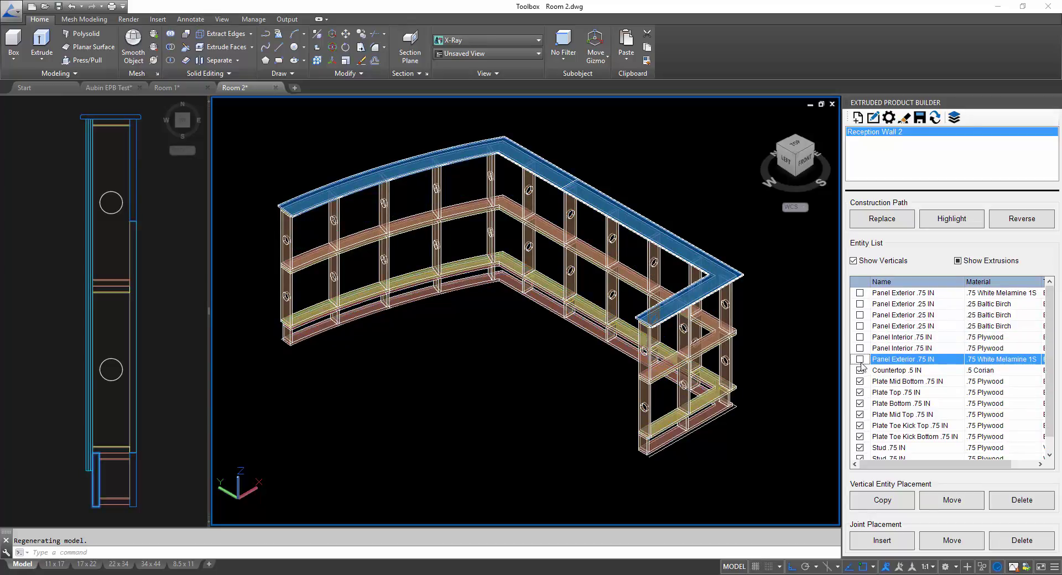
# Inspect the notched stud and plate joints at the wall corner, and hide the Countertop .5 IN entity.
pyautogui.moveTo(492, 336); pyautogui.dragTo(479, 354, button='middle')
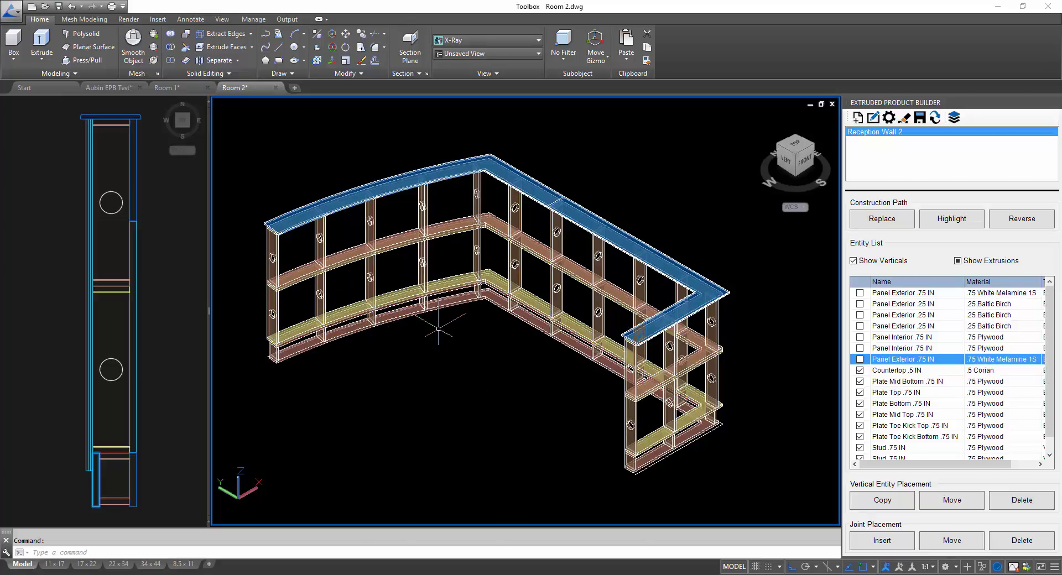
pyautogui.scroll(10, 484, 296)
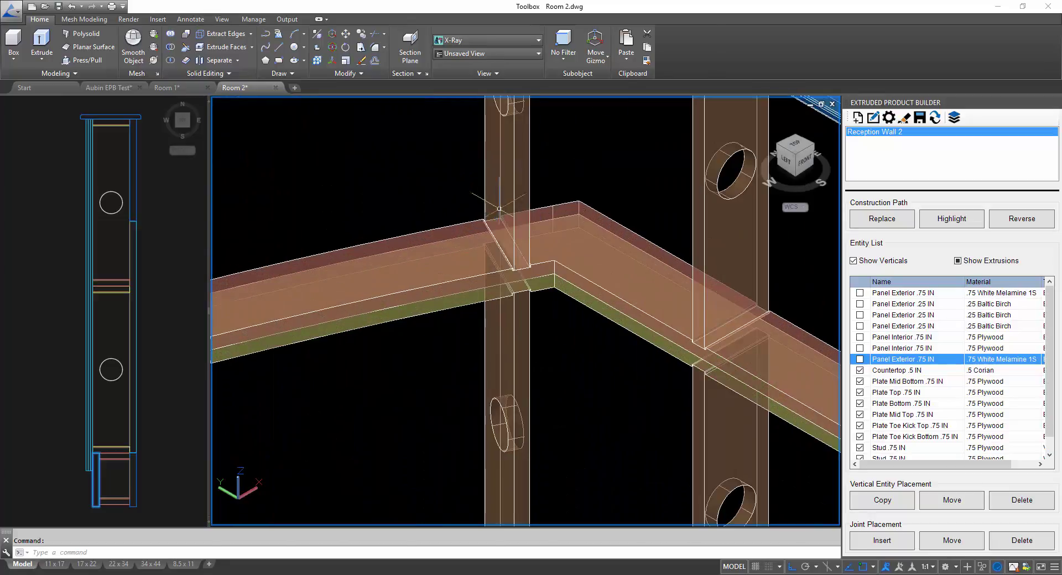
pyautogui.scroll(-7, 511, 290)
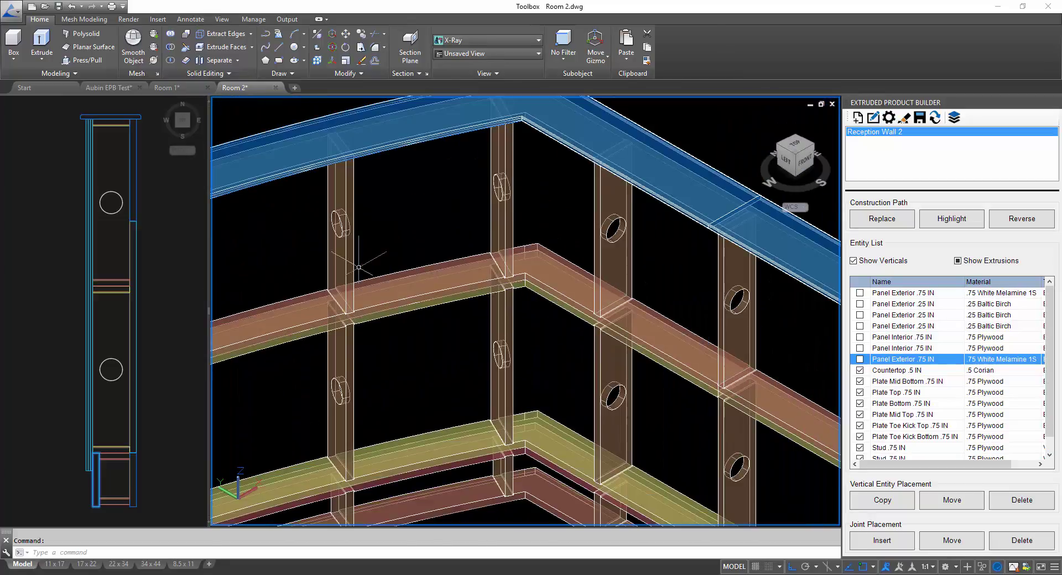
pyautogui.moveTo(392, 201); pyautogui.dragTo(397, 288, button='middle')
pyautogui.moveTo(631, 329); pyautogui.dragTo(531, 257, button='middle')
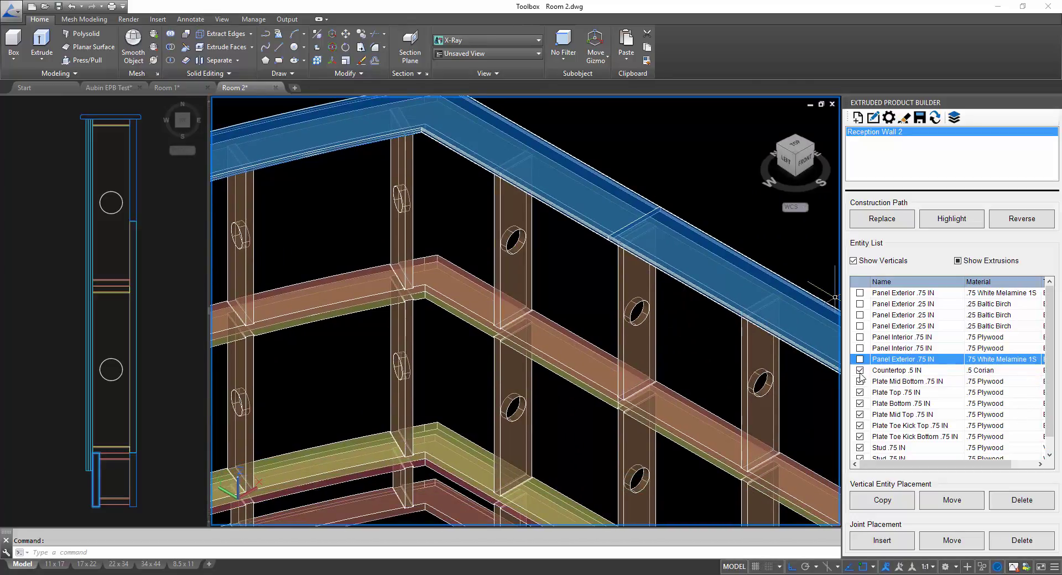
pyautogui.click(859, 370)
# Examine the plates and vertical studs of the bare frame at the short end return and along the wall.
pyautogui.scroll(5, 615, 228)
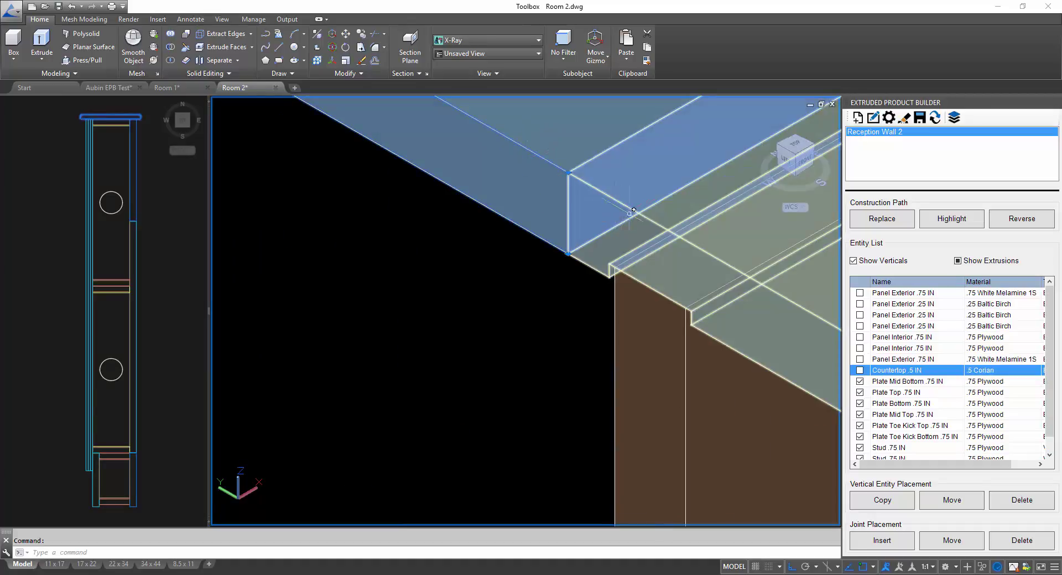
pyautogui.press('Escape')
pyautogui.scroll(-5, 570, 293)
pyautogui.scroll(-5, 533, 379)
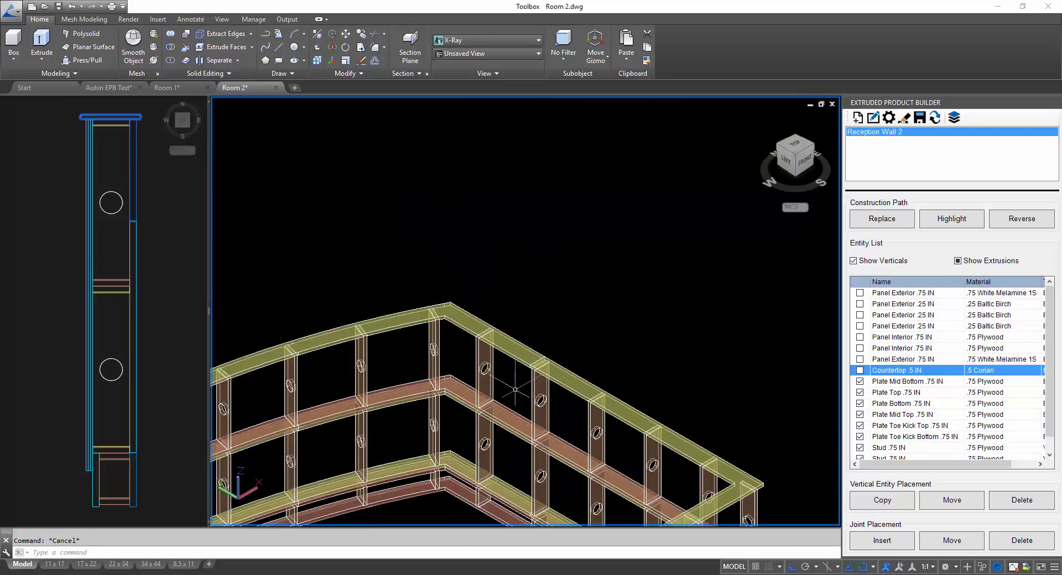
pyautogui.scroll(8, 642, 392)
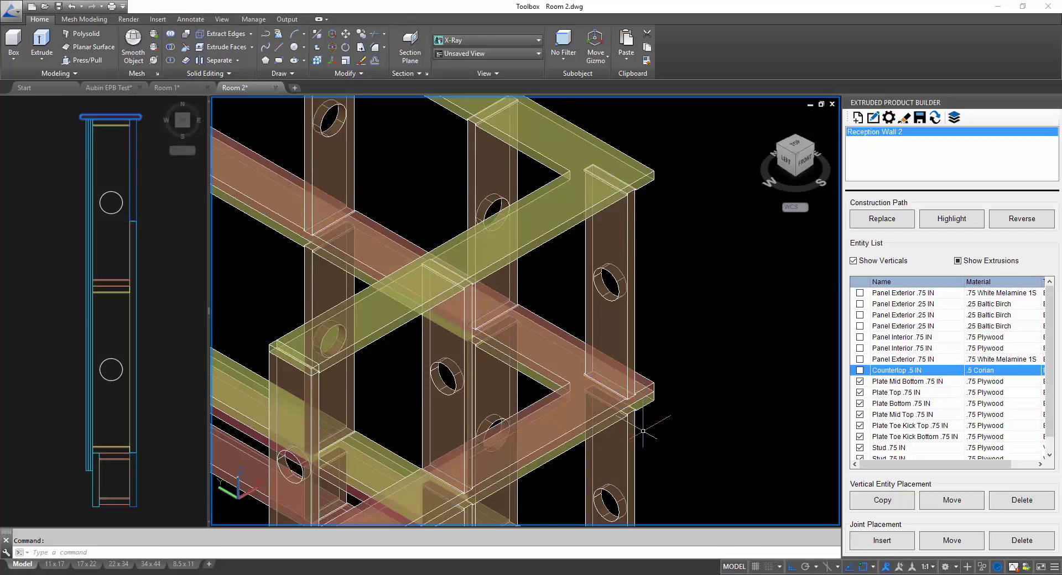
pyautogui.moveTo(644, 432); pyautogui.dragTo(606, 298, button='middle')
pyautogui.scroll(-10, 553, 427)
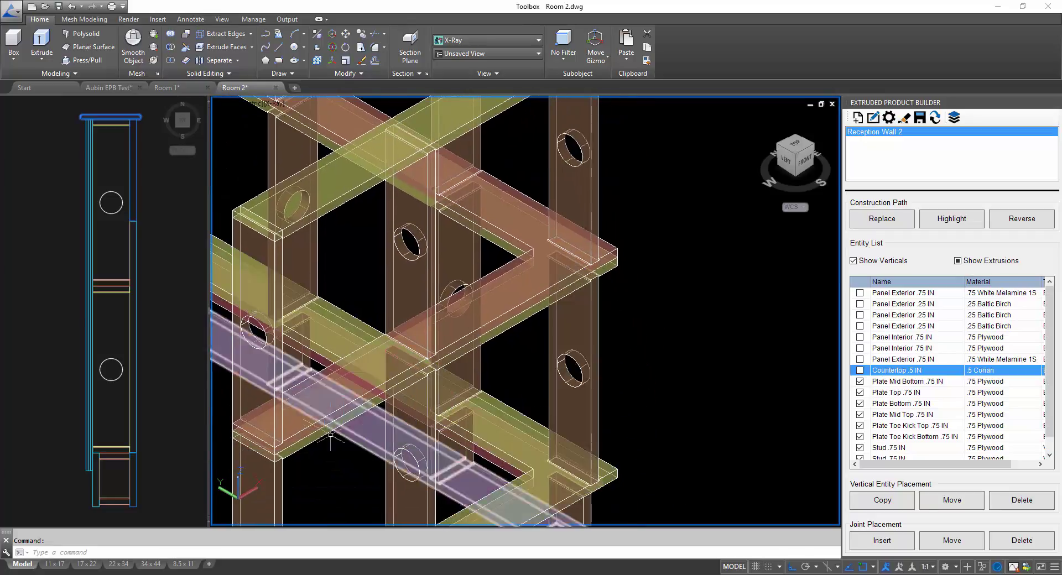
pyautogui.moveTo(334, 379); pyautogui.dragTo(479, 428, button='middle')
pyautogui.moveTo(439, 329); pyautogui.dragTo(451, 427, button='middle')
pyautogui.scroll(2, 459, 401)
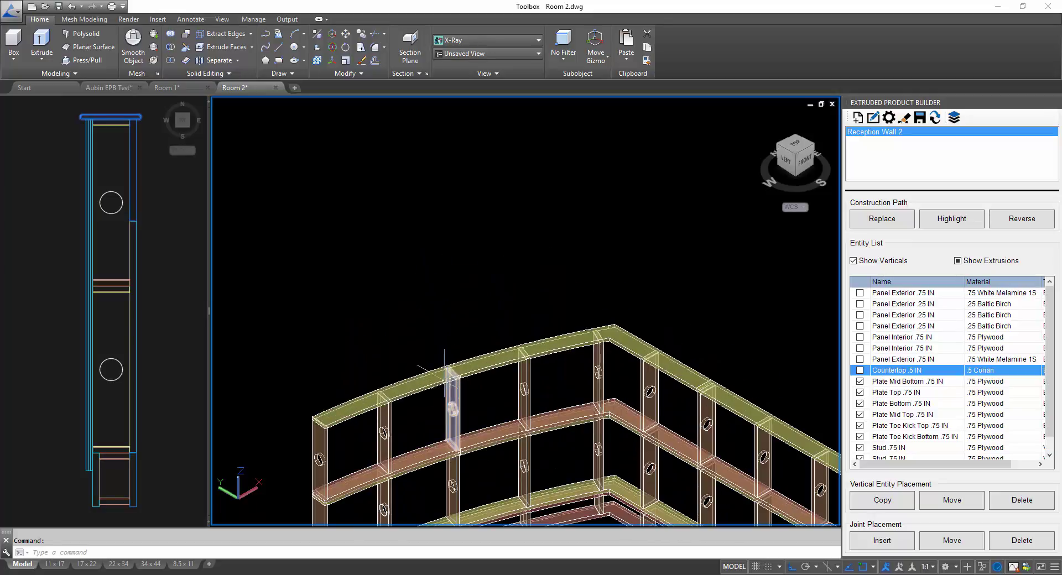
# Check where the top and mid plates are split into separate parts along the curved and straight runs.
pyautogui.moveTo(476, 386); pyautogui.dragTo(439, 269, button='middle')
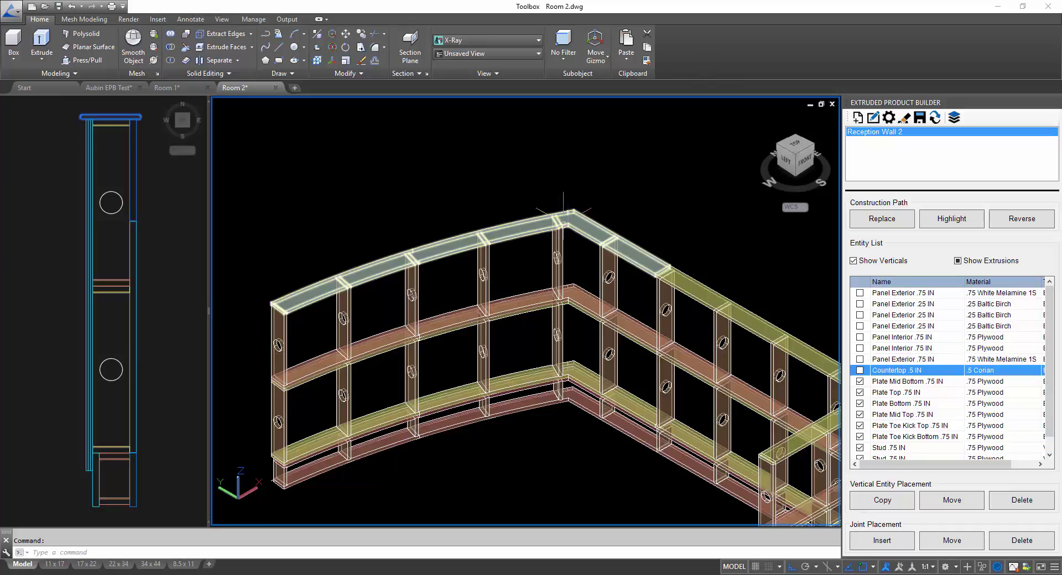
pyautogui.moveTo(427, 253)
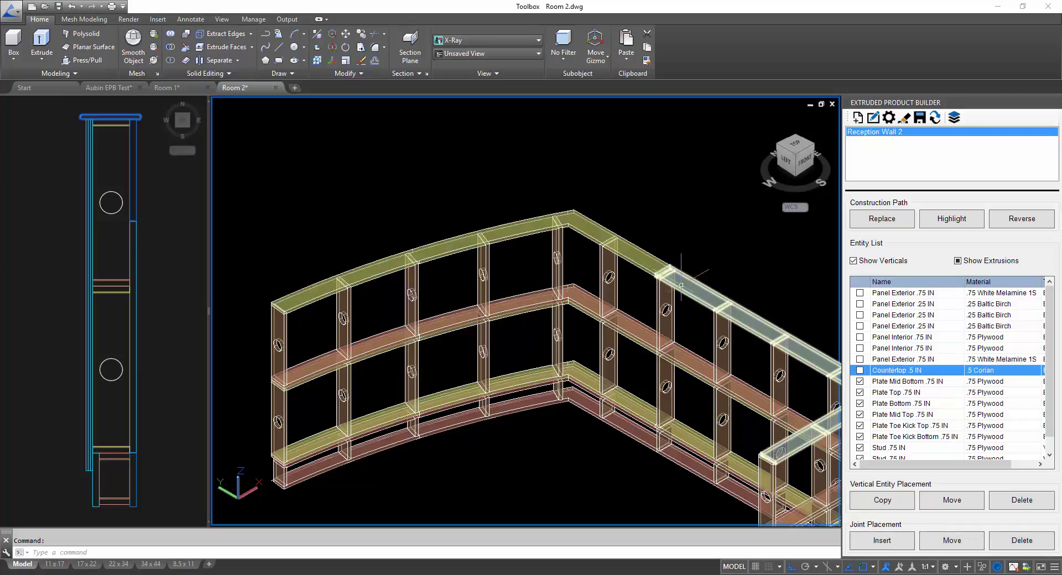
pyautogui.moveTo(692, 298); pyautogui.dragTo(665, 271, button='middle')
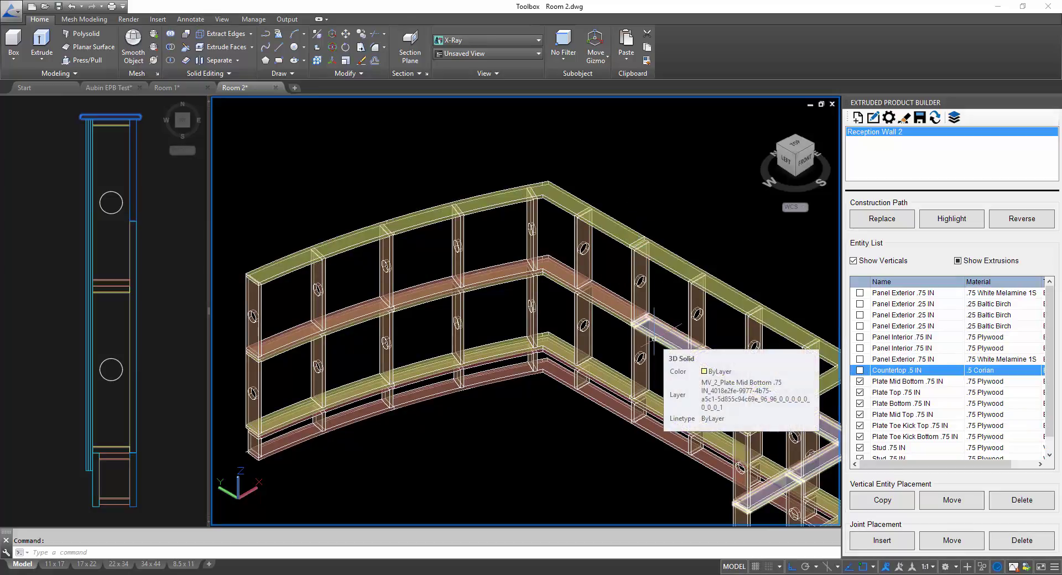
pyautogui.moveTo(570, 434); pyautogui.dragTo(578, 413, button='middle')
pyautogui.scroll(-4, 577, 414)
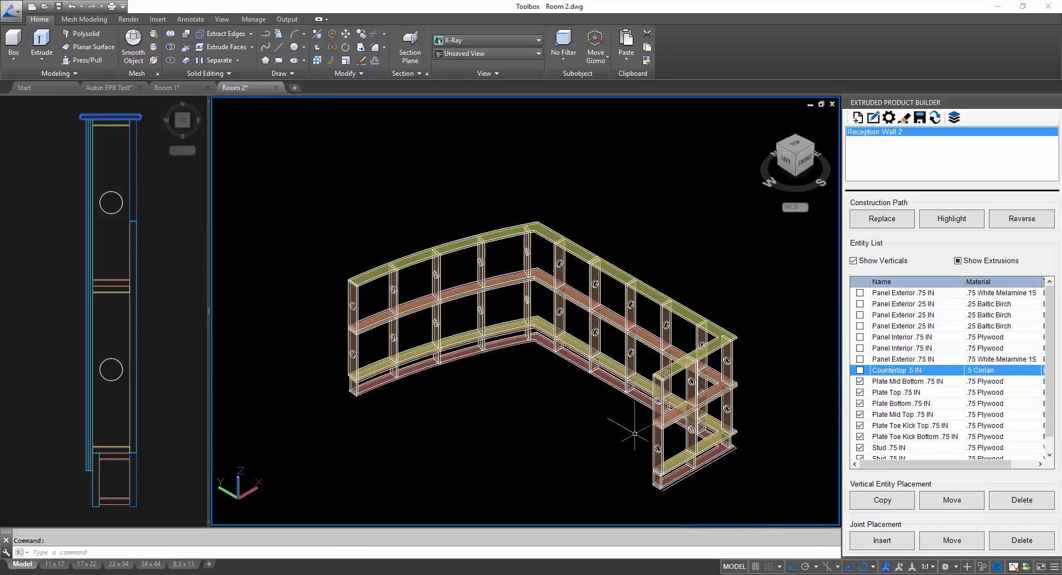
pyautogui.moveTo(529, 362); pyautogui.dragTo(493, 374, button='middle')
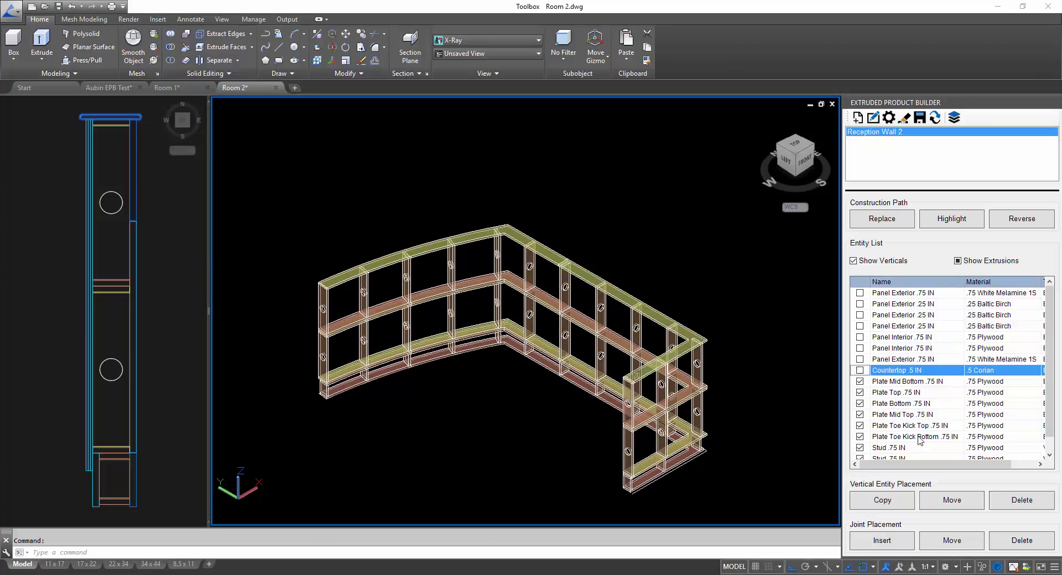
# Set the linear part length of the Plate Toe Kick Bottom .75 IN entity to 47.
pyautogui.moveTo(1048, 419); pyautogui.dragTo(1048, 435)
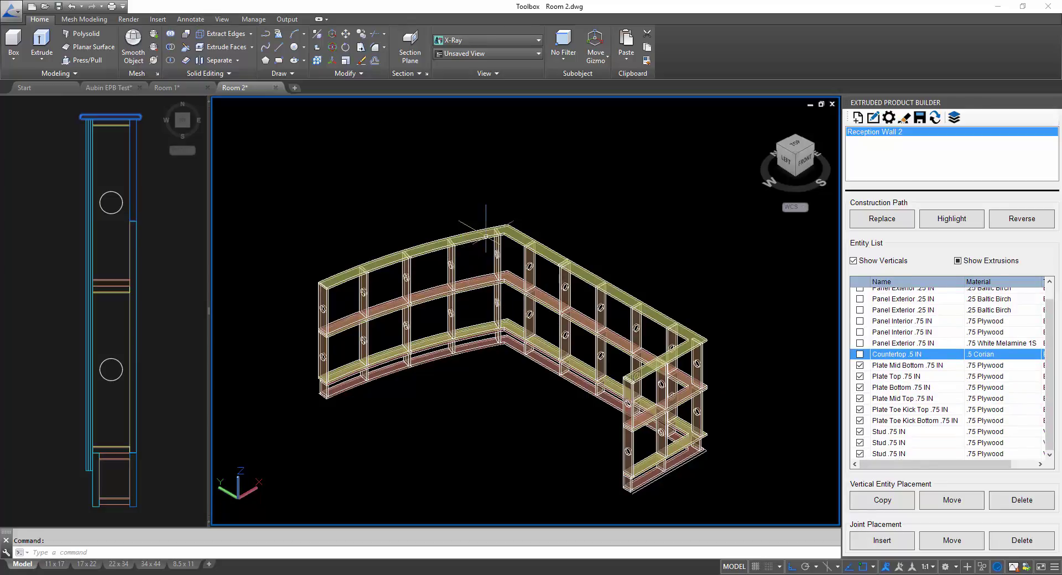
pyautogui.moveTo(524, 239)
pyautogui.click(891, 421)
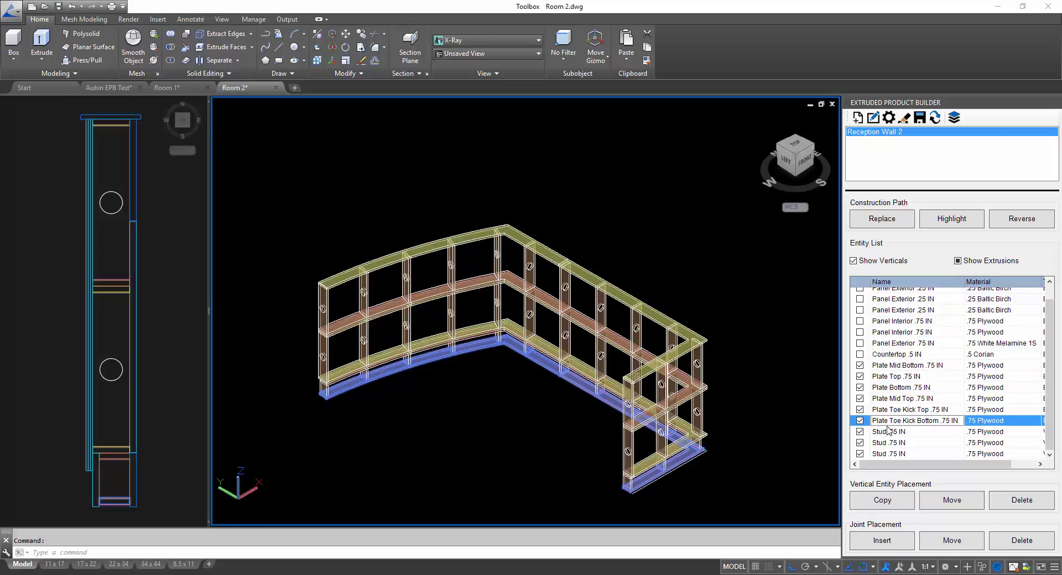
pyautogui.rightClick(888, 430)
pyautogui.click(921, 443)
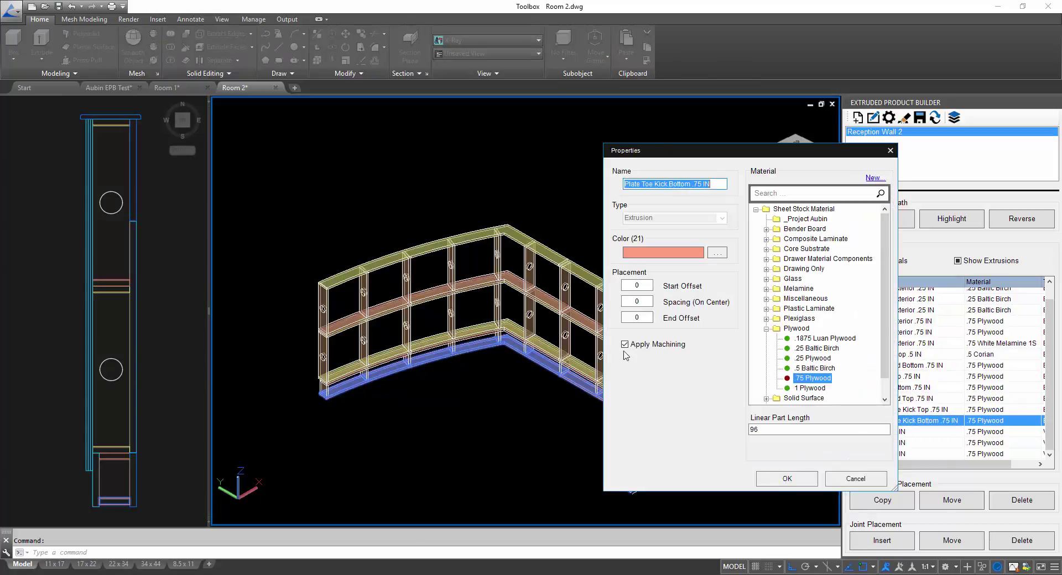
pyautogui.doubleClick(788, 430)
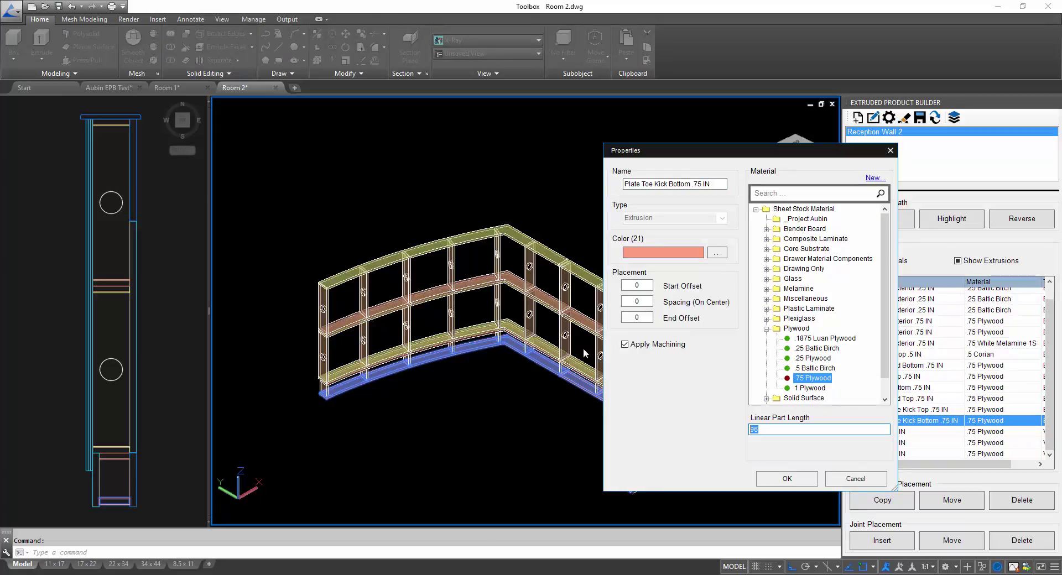
pyautogui.moveTo(625, 184); pyautogui.dragTo(727, 183)
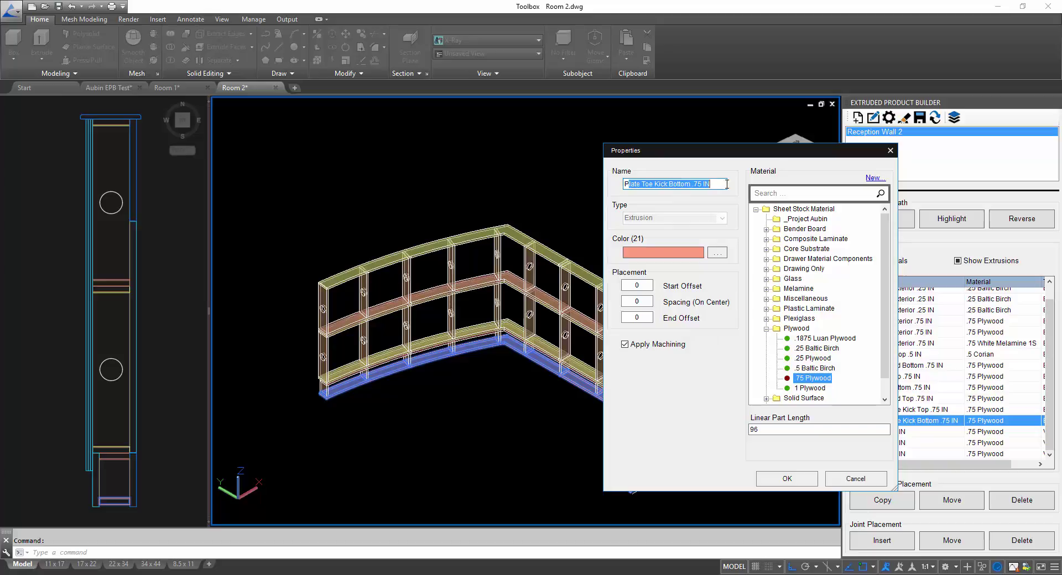
pyautogui.doubleClick(767, 431)
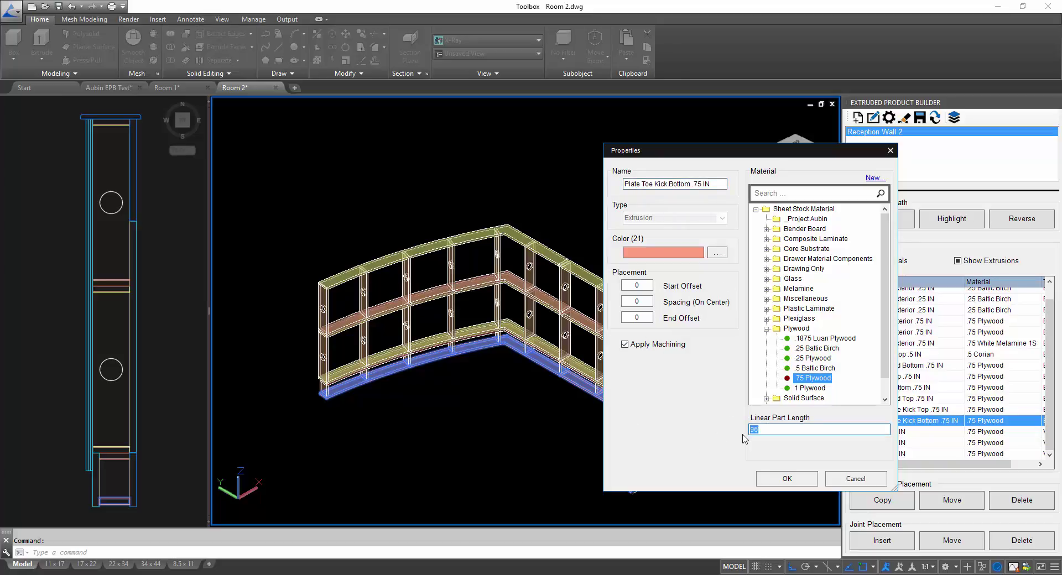
pyautogui.click(787, 479)
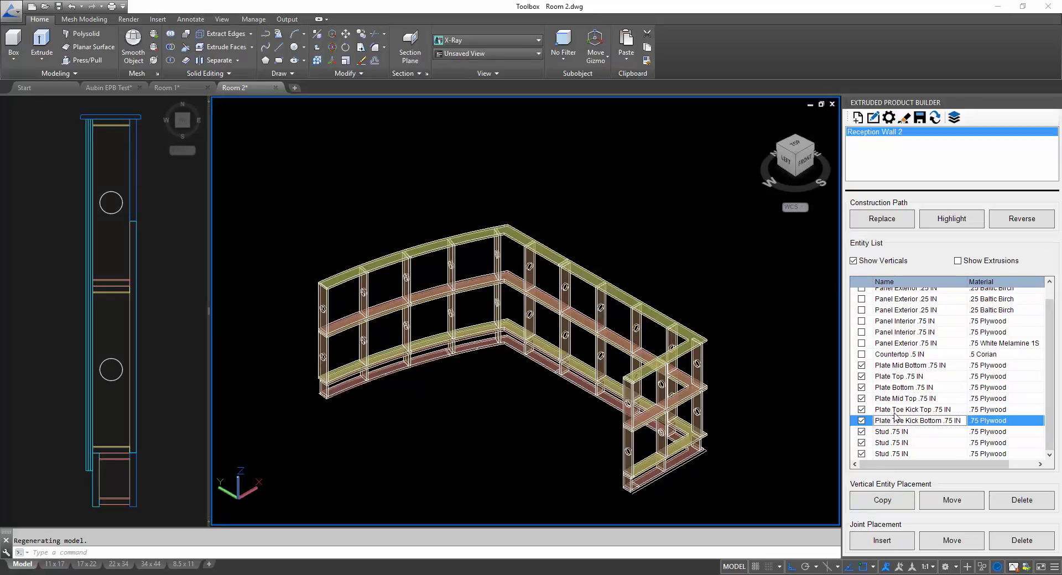
# Set the linear part length of the Plate Toe Kick Top .75 IN entity to 47.
pyautogui.rightClick(894, 412)
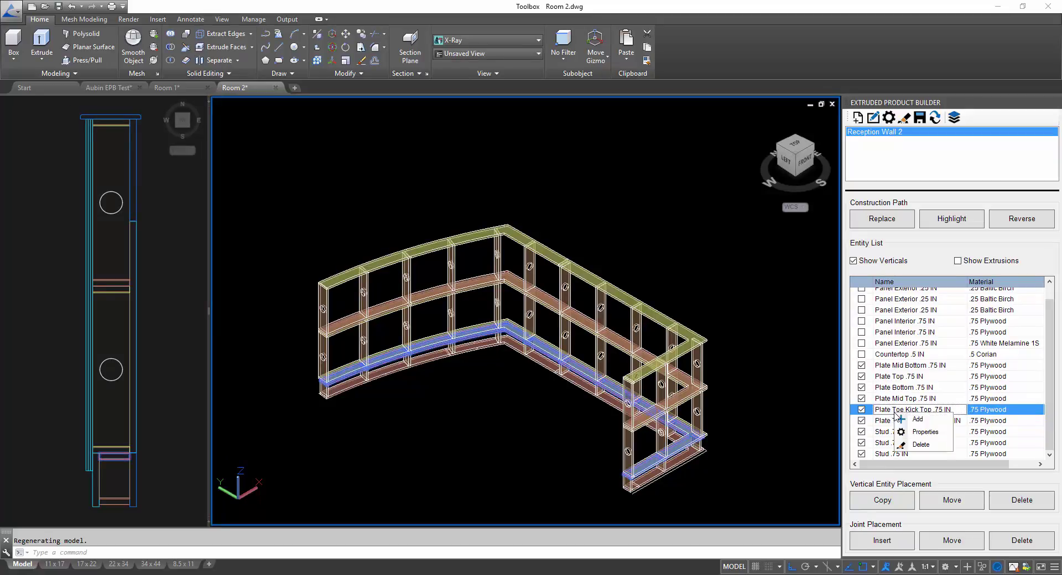
pyautogui.click(918, 423)
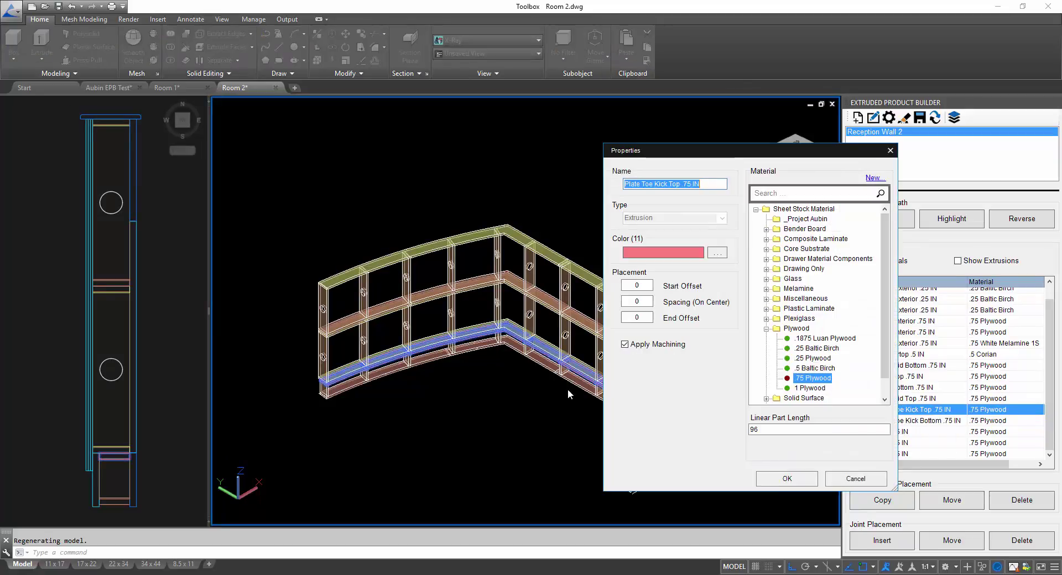
pyautogui.doubleClick(778, 433)
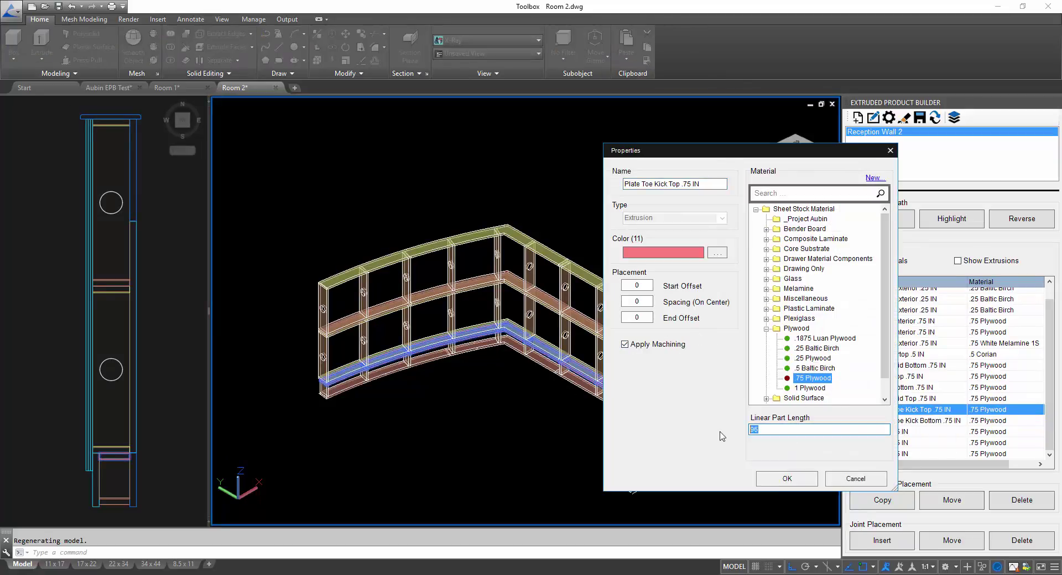
pyautogui.click(787, 479)
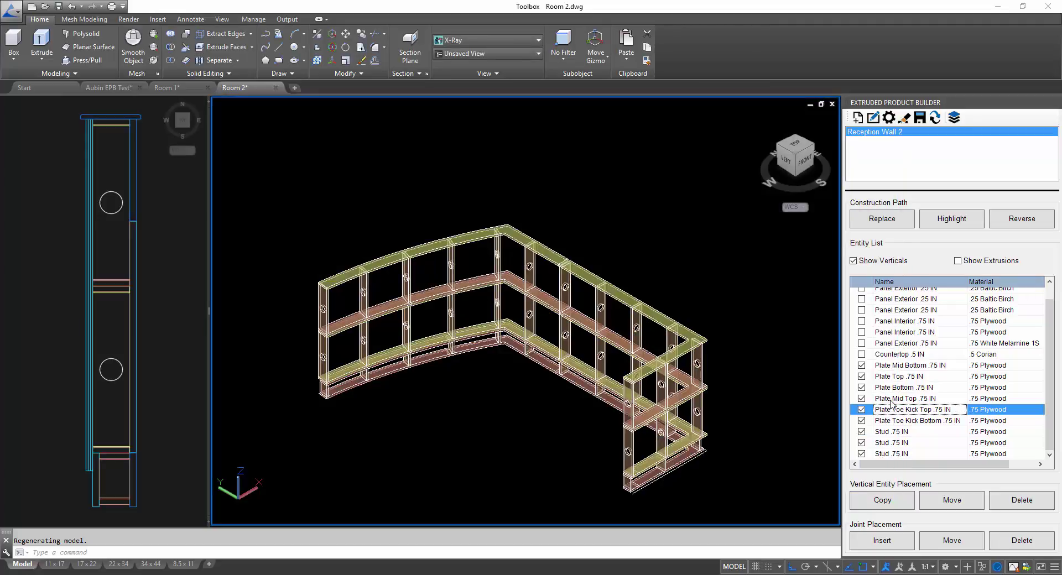
# Change the linear part length in the properties of the Plate Mid Top .75 IN entity.
pyautogui.rightClick(891, 404)
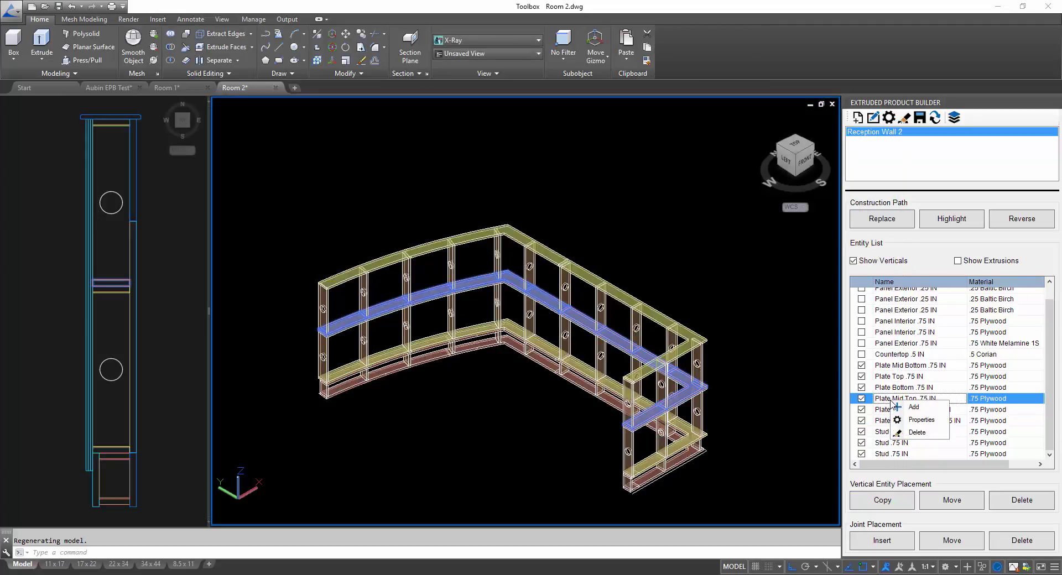
pyautogui.click(915, 415)
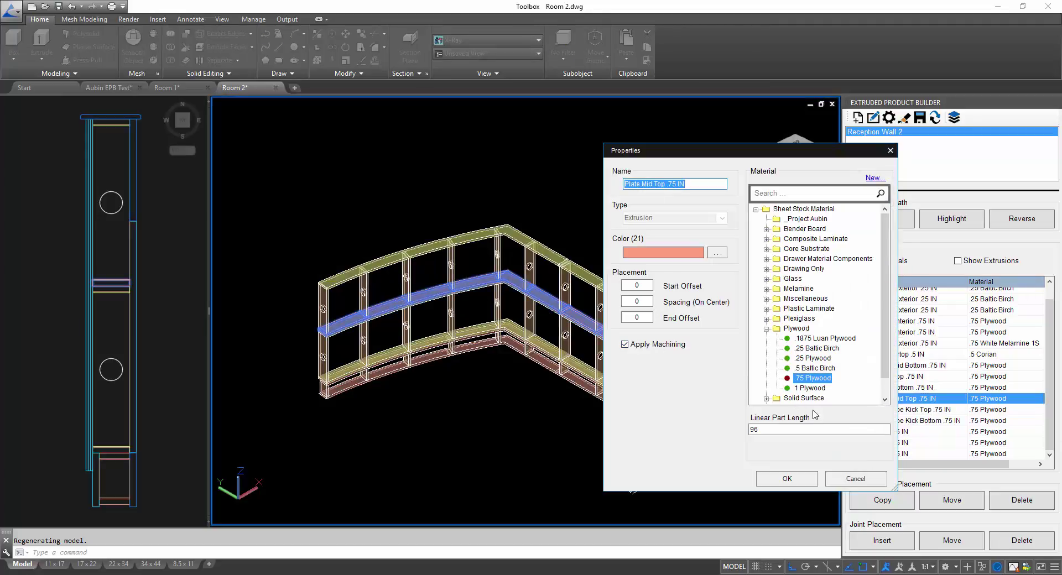
pyautogui.click(761, 475)
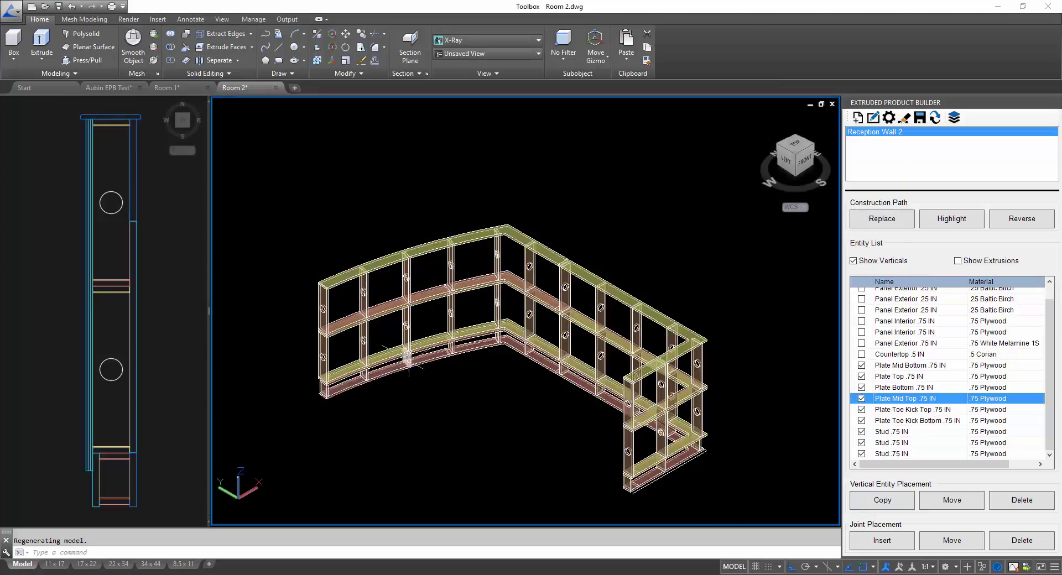
# Highlight the Plate Bottom, Plate Top and Plate Mid Top .75 IN entities in turn to identify each in the model.
pyautogui.scroll(3, 415, 362)
pyautogui.moveTo(558, 362); pyautogui.dragTo(483, 381, button='middle')
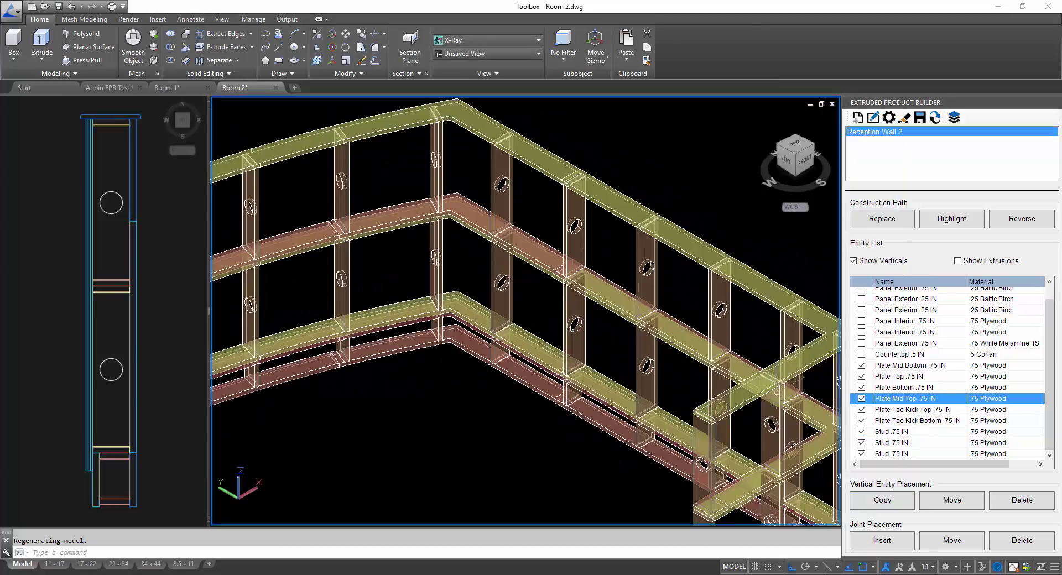
pyautogui.rightClick(904, 389)
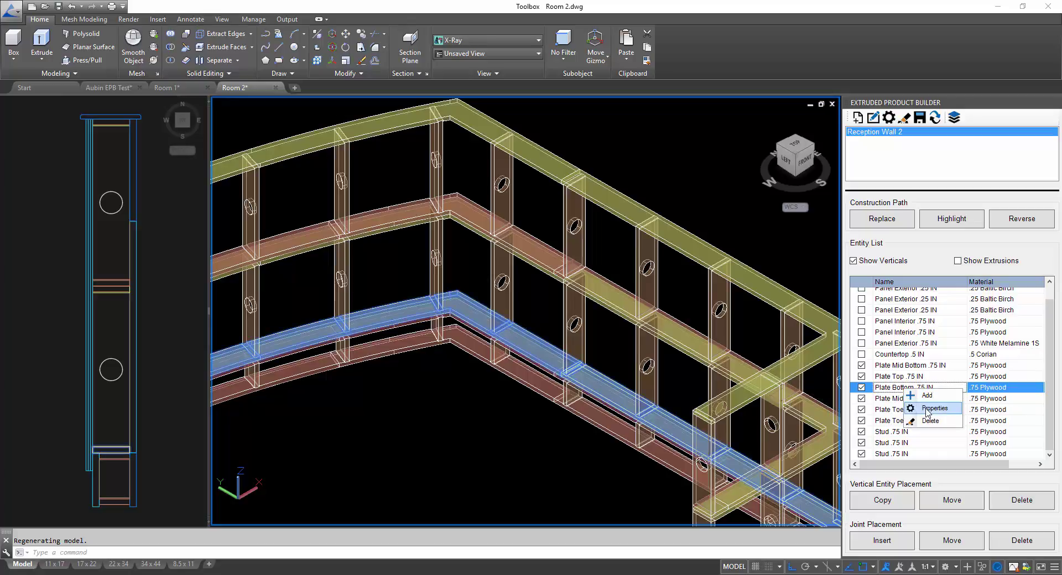
pyautogui.click(885, 376)
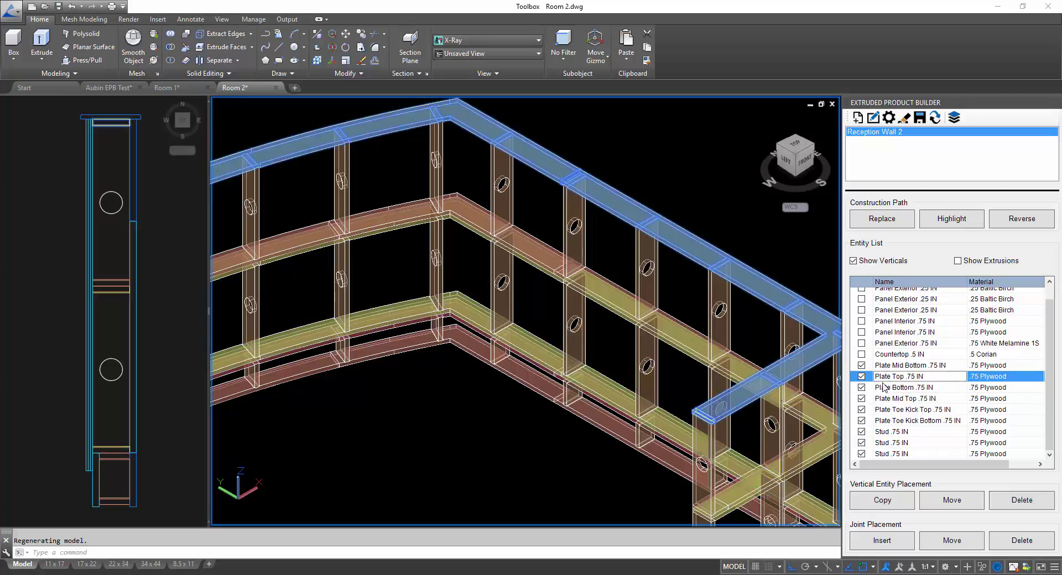
pyautogui.click(885, 390)
pyautogui.click(887, 398)
pyautogui.click(888, 389)
pyautogui.click(887, 379)
pyautogui.click(886, 389)
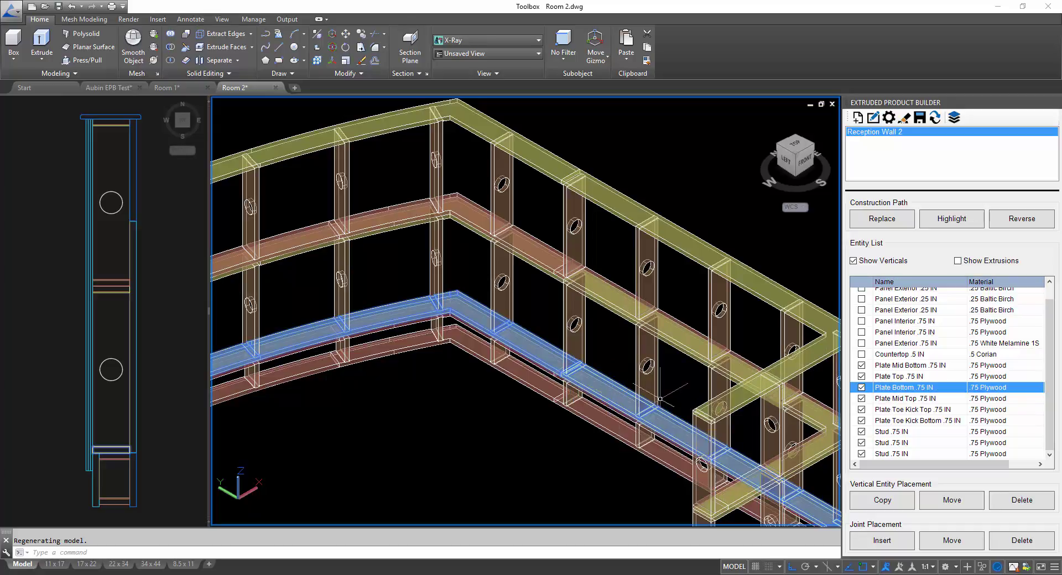
# Set the linear part length of the Plate Bottom .75 IN entity to 47.
pyautogui.rightClick(898, 391)
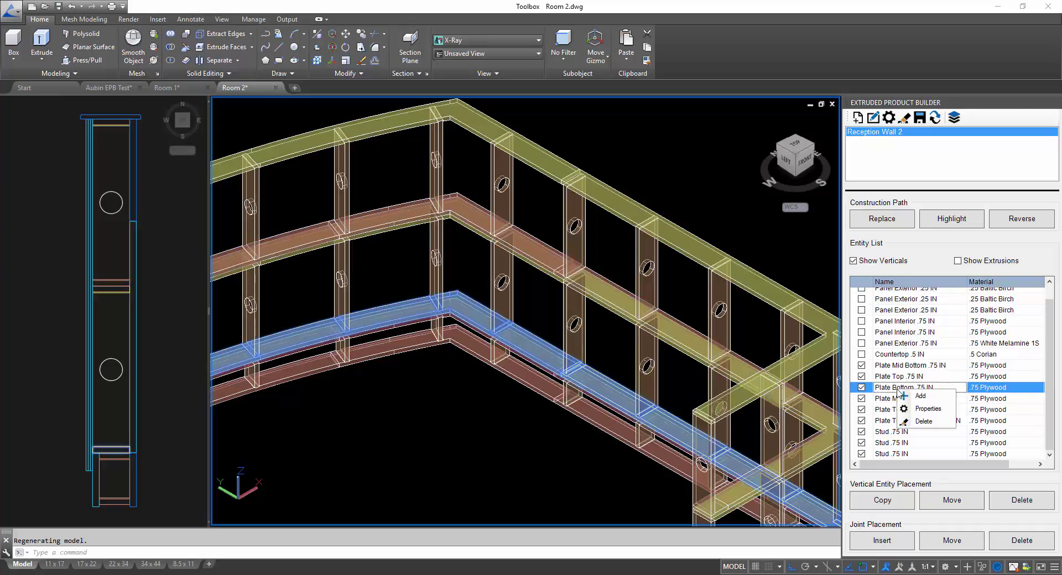
pyautogui.click(928, 408)
pyautogui.doubleClick(753, 430)
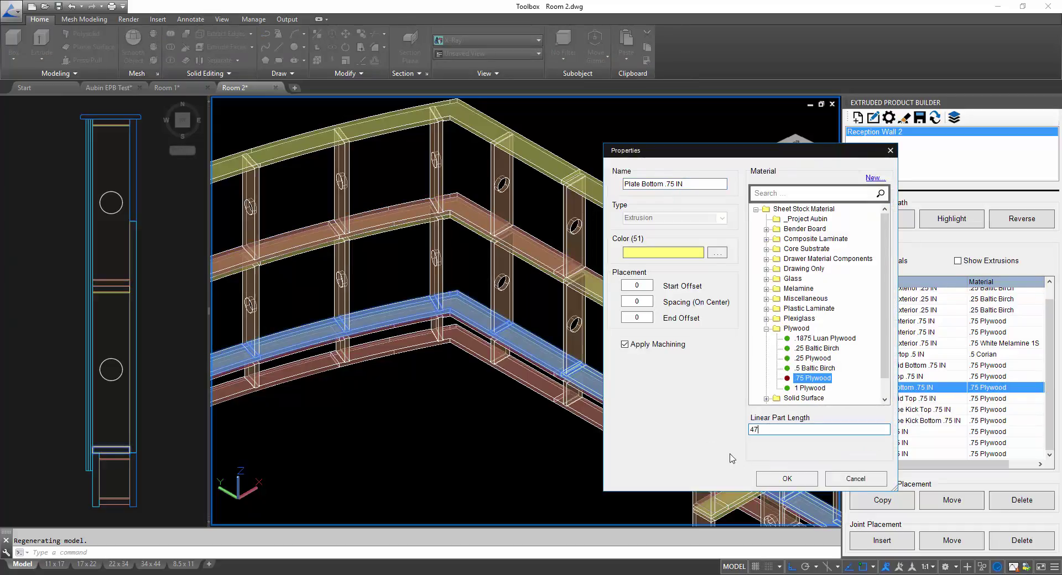
pyautogui.write('47')
pyautogui.click(787, 479)
# Set the linear part length of the Plate Top .75 IN entity to 47.
pyautogui.click(894, 377)
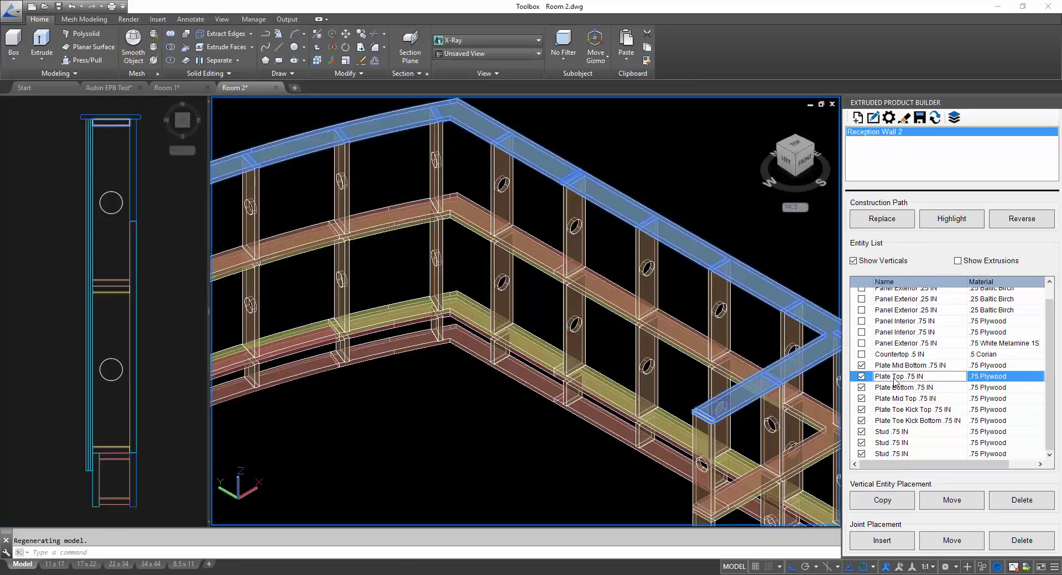
pyautogui.rightClick(894, 379)
pyautogui.click(920, 397)
pyautogui.doubleClick(753, 430)
pyautogui.write('47')
pyautogui.click(796, 474)
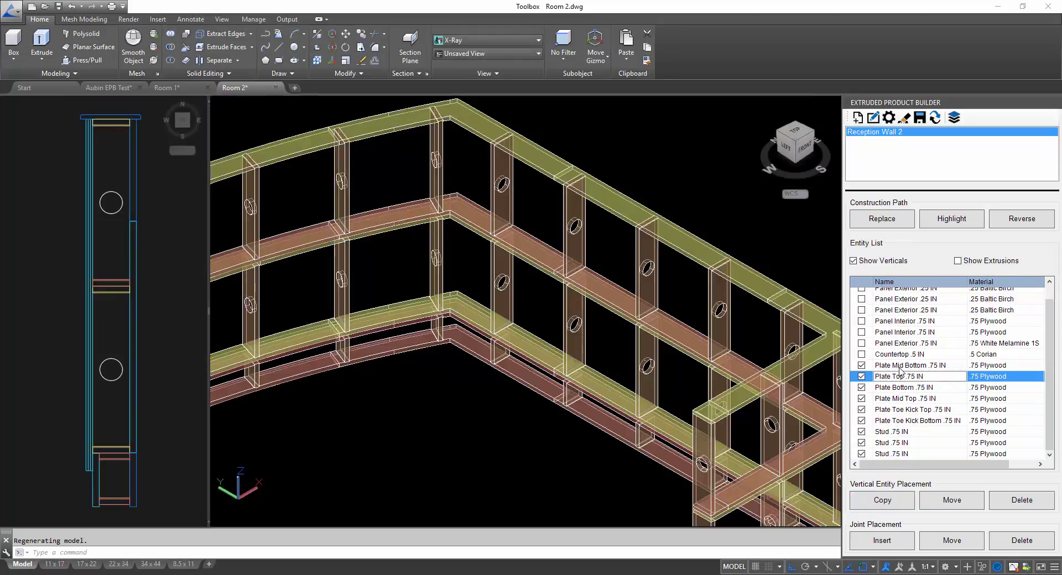
# Set the linear part length of the Plate Mid Bottom .75 IN entity to 47.
pyautogui.rightClick(900, 368)
pyautogui.click(919, 387)
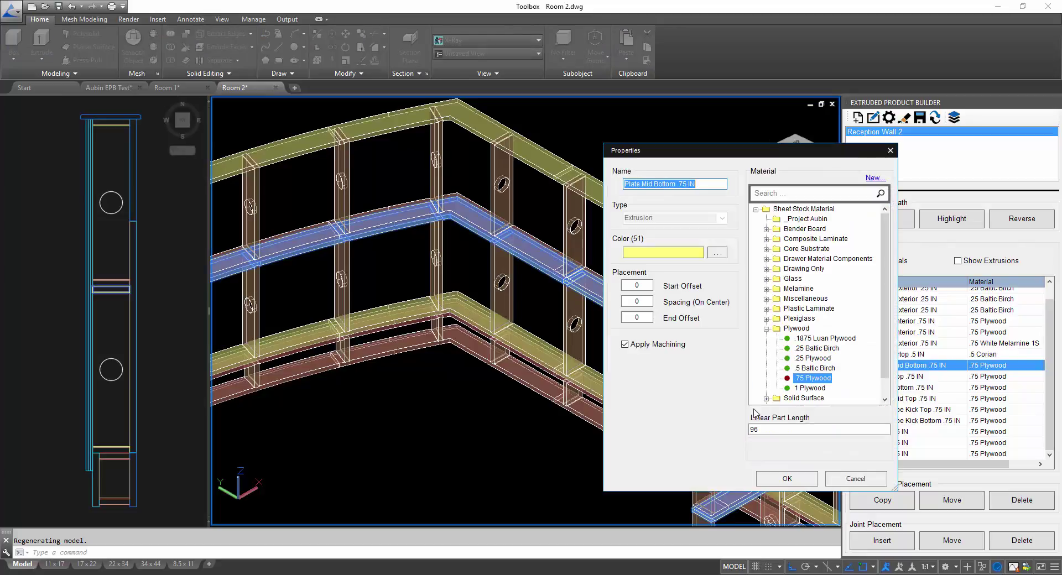
pyautogui.doubleClick(754, 430)
pyautogui.write('47')
pyautogui.click(782, 479)
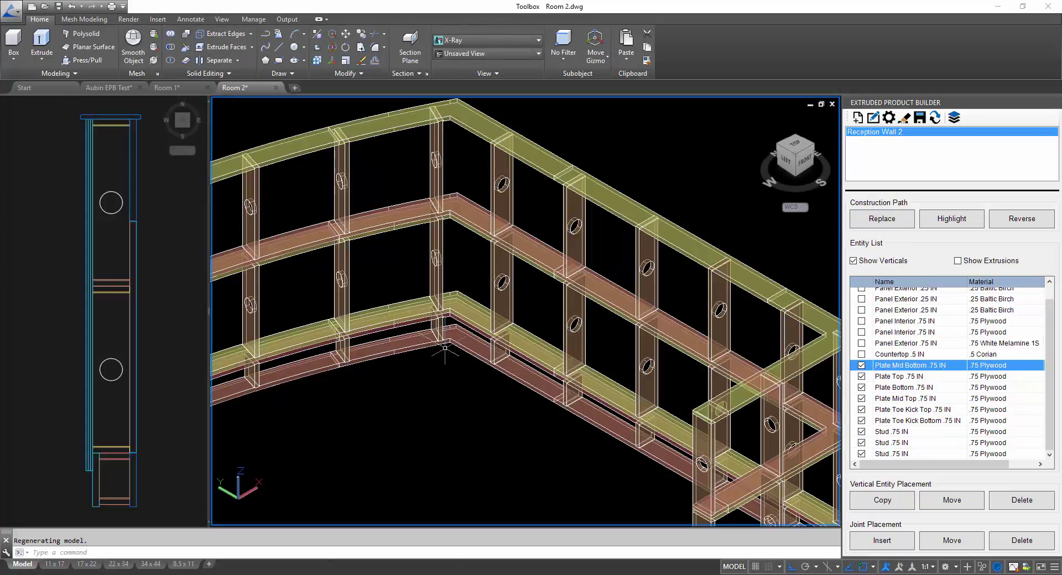
# Examine where the plates are split along the curved run, at the corner and along the straight run relative to the studs.
pyautogui.moveTo(402, 389); pyautogui.dragTo(585, 422, button='middle')
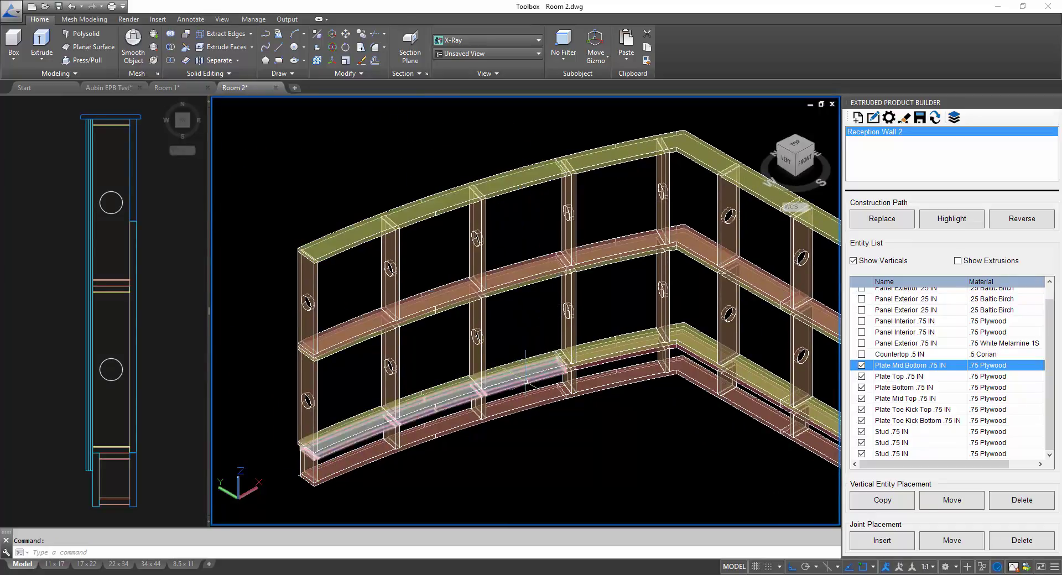
pyautogui.moveTo(669, 419); pyautogui.dragTo(606, 415, button='middle')
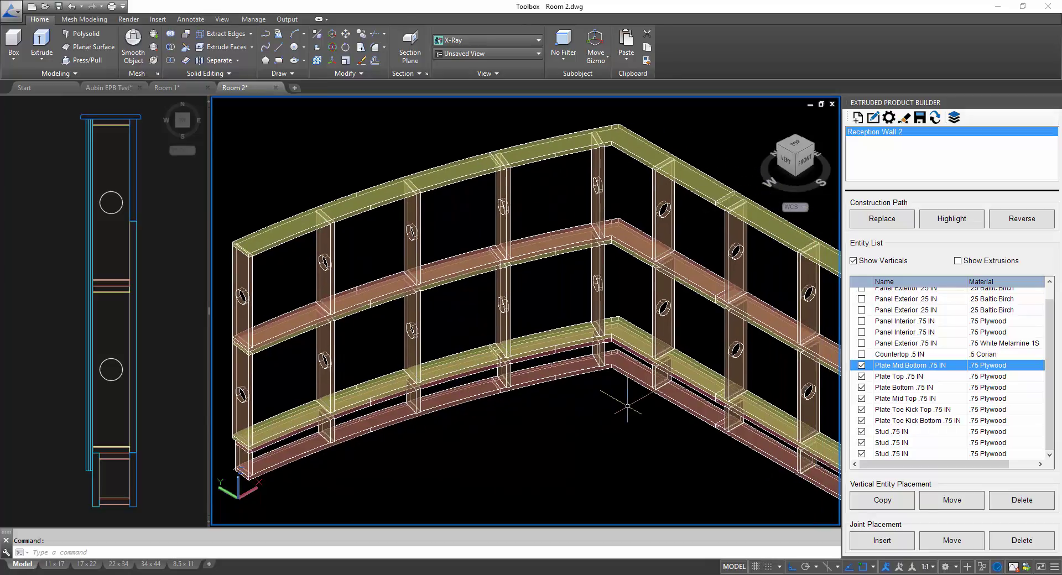
pyautogui.scroll(-1, 621, 411)
pyautogui.moveTo(675, 450); pyautogui.dragTo(565, 386, button='middle')
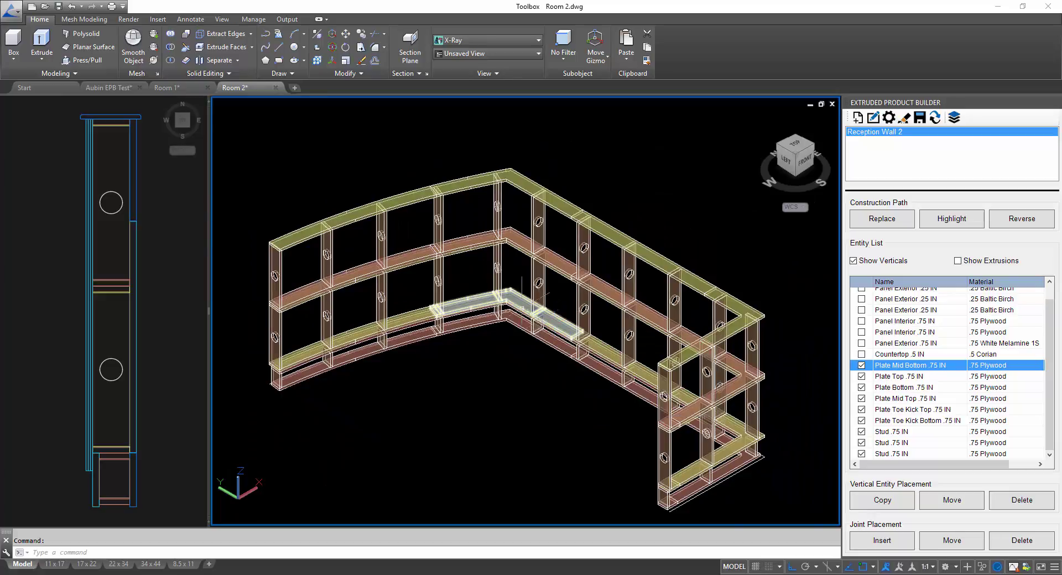
pyautogui.scroll(3, 554, 327)
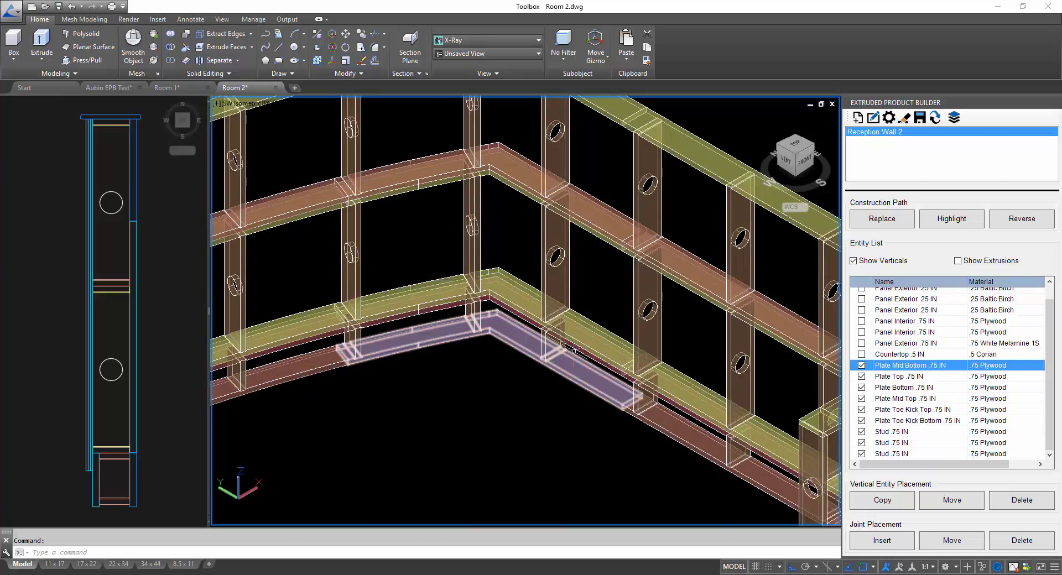
pyautogui.scroll(-2, 476, 238)
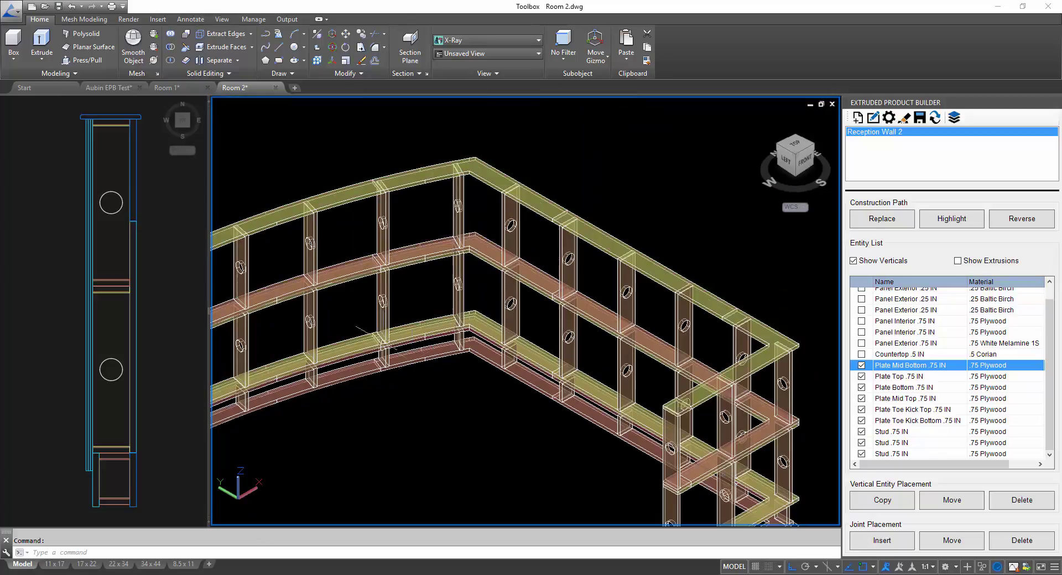
pyautogui.scroll(6, 528, 241)
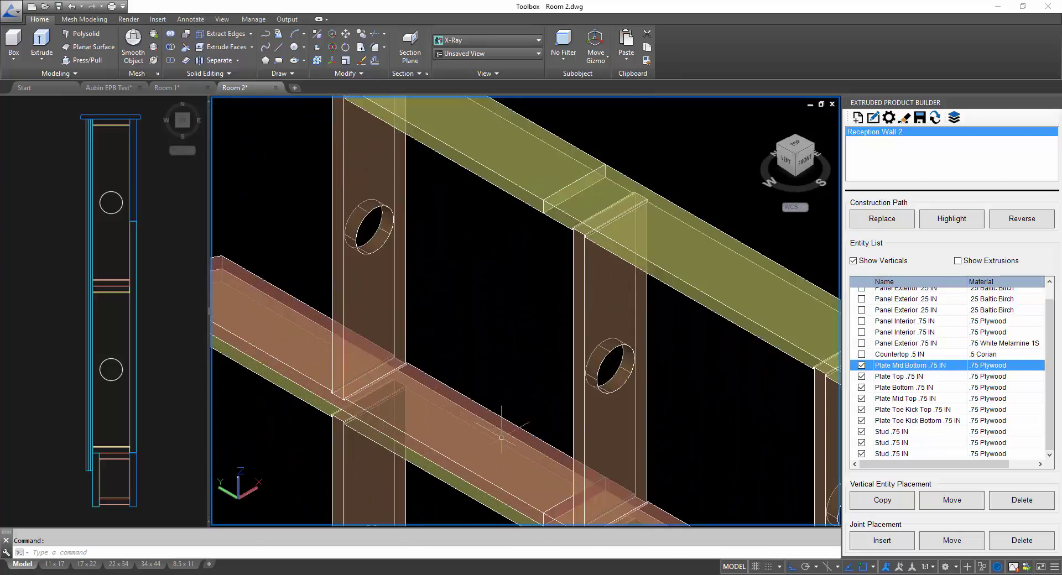
pyautogui.moveTo(493, 440); pyautogui.dragTo(488, 316, button='middle')
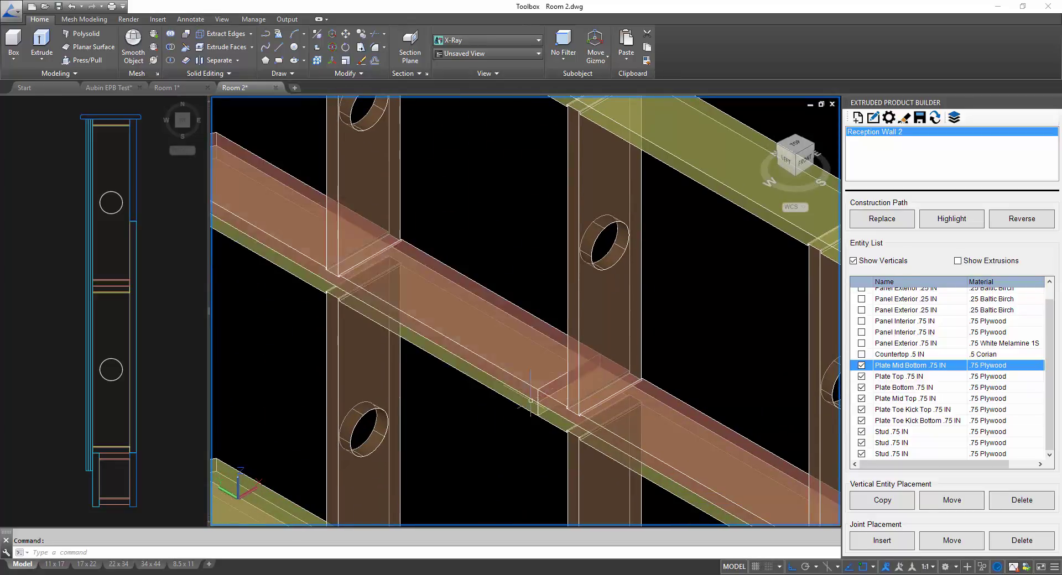
pyautogui.scroll(-8, 531, 364)
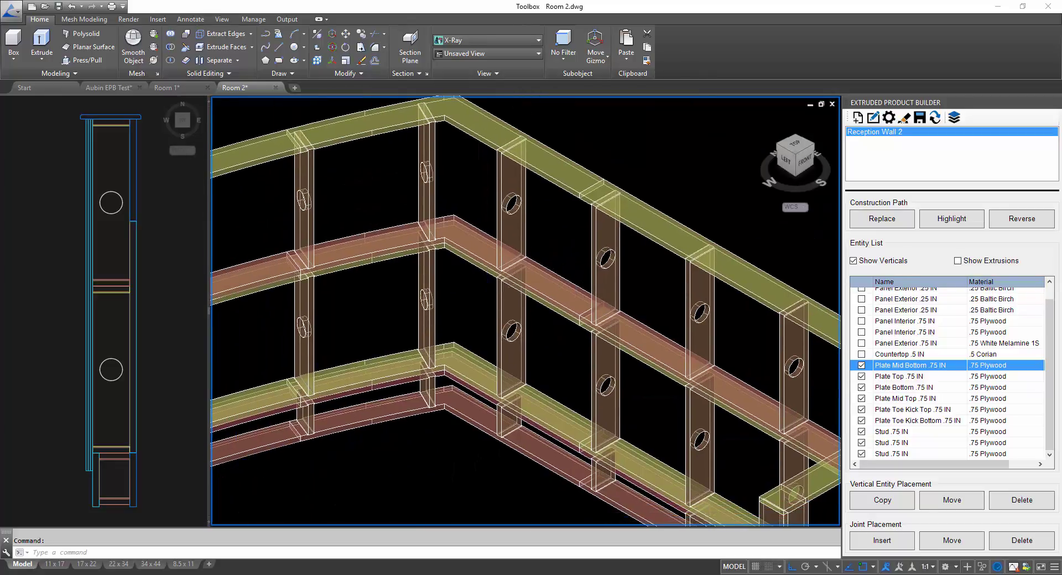
pyautogui.moveTo(479, 333); pyautogui.dragTo(492, 296, button='middle')
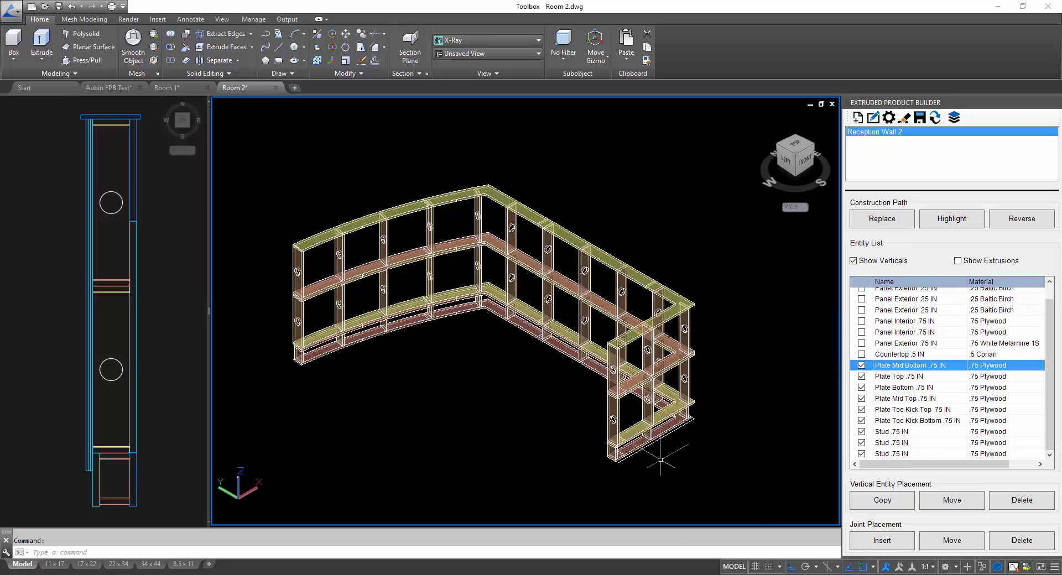
# Highlight the toe kick studs and the upper studs, and examine the top plate joint beside the nearest upper stud.
pyautogui.scroll(6, 629, 407)
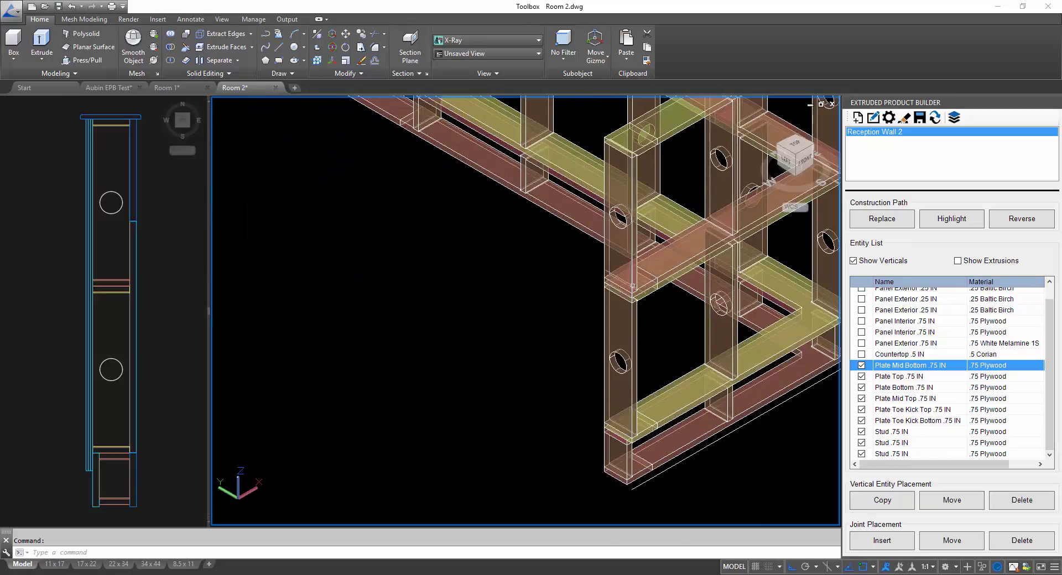
pyautogui.click(876, 454)
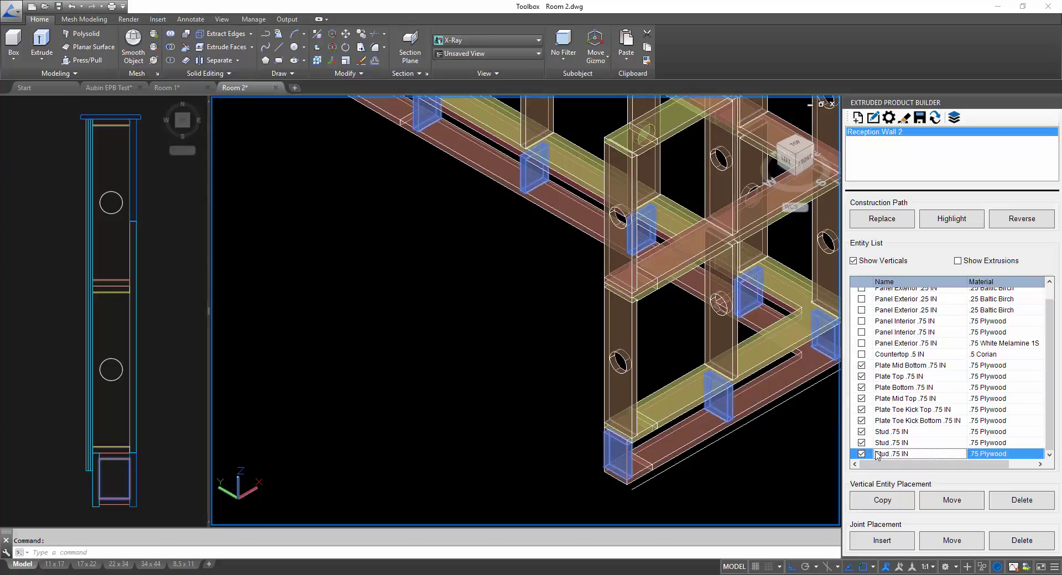
pyautogui.click(889, 432)
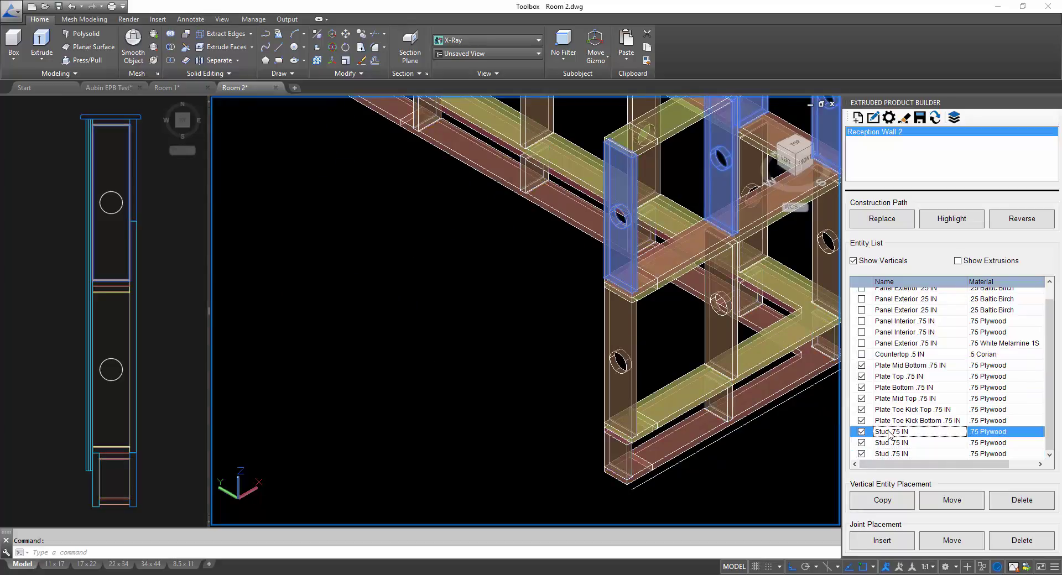
pyautogui.moveTo(497, 265); pyautogui.dragTo(537, 319, button='middle')
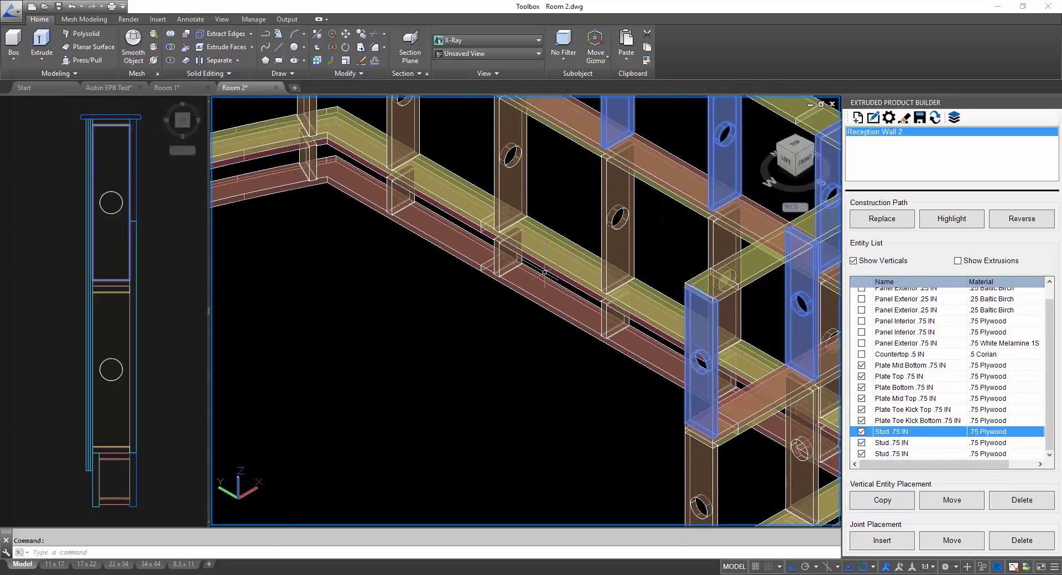
pyautogui.scroll(6, 490, 234)
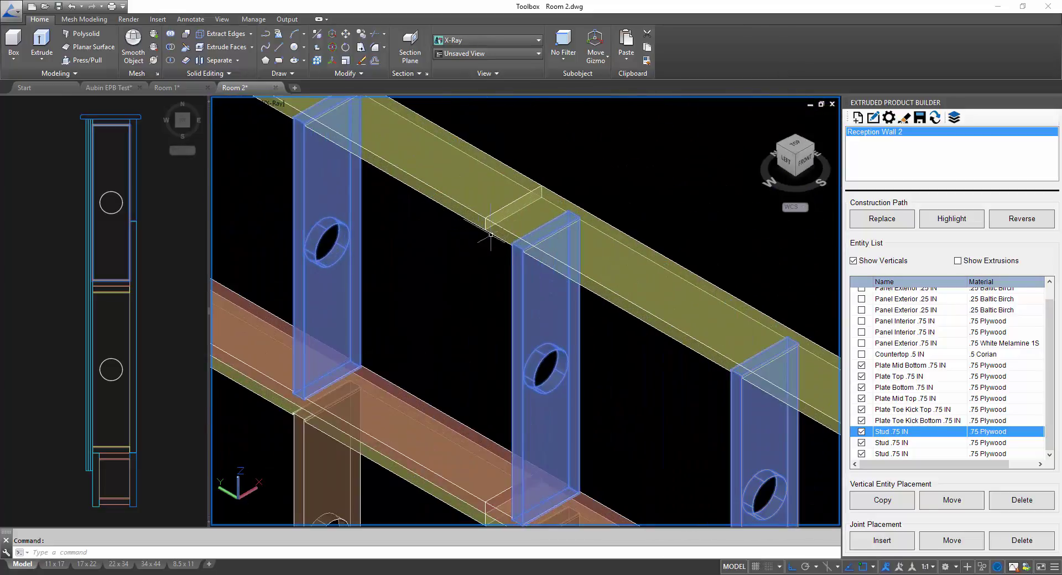
pyautogui.moveTo(490, 235); pyautogui.dragTo(495, 259, button='middle')
# Set the joint option in the upper Stud .75 IN entity's properties to Double Stud at Joint.
pyautogui.rightClick(892, 434)
pyautogui.click(923, 454)
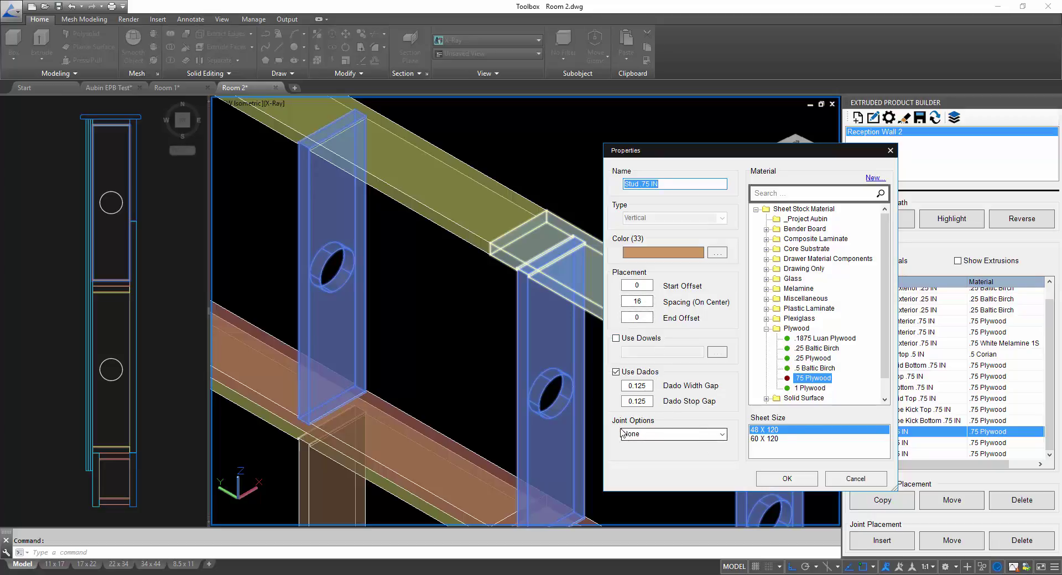
pyautogui.click(720, 438)
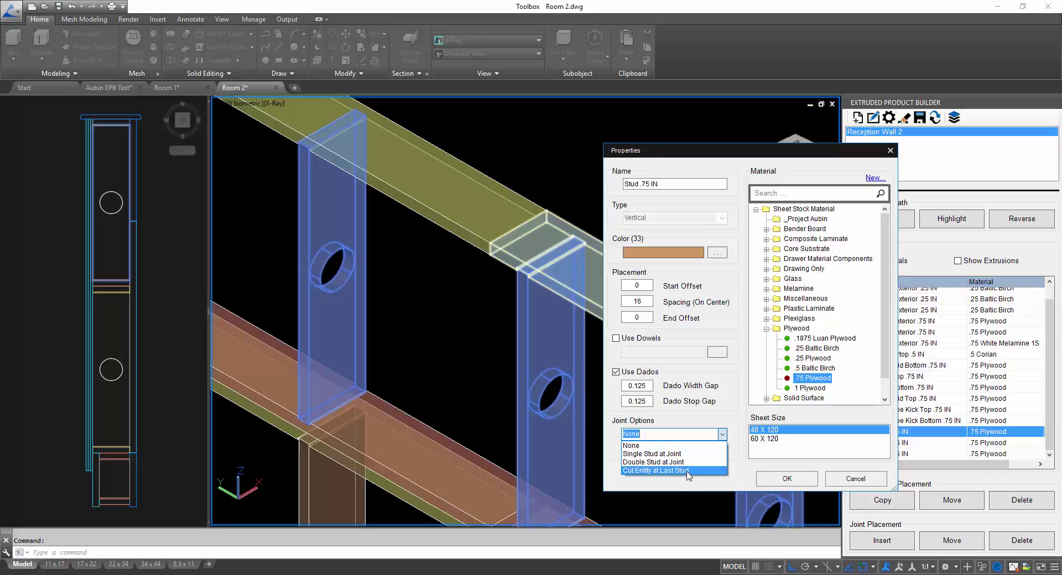
pyautogui.click(635, 463)
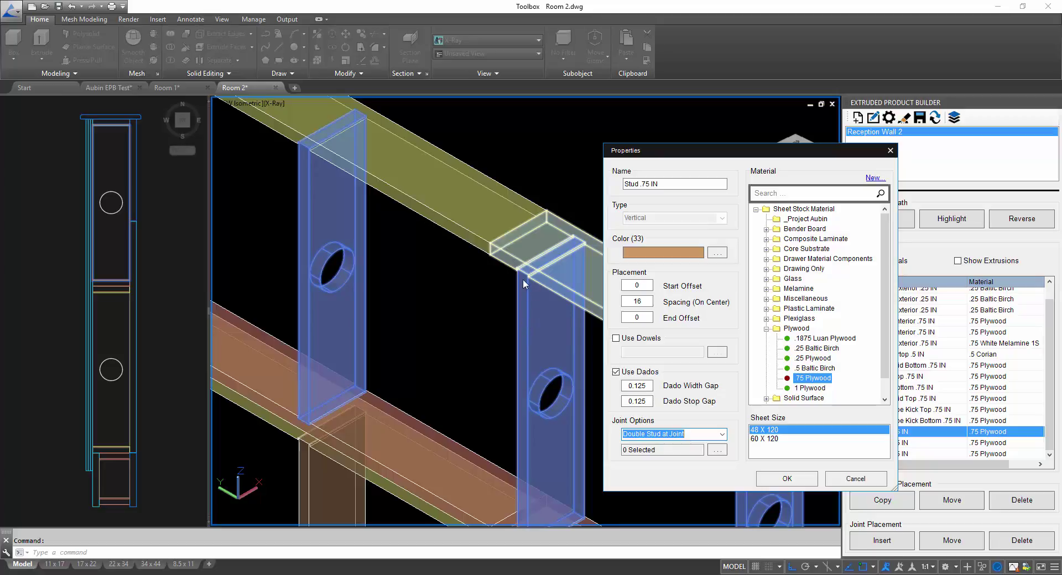
# Associate the upper studs' joints with the Plate Top .75 IN entity and apply the stud properties.
pyautogui.click(717, 450)
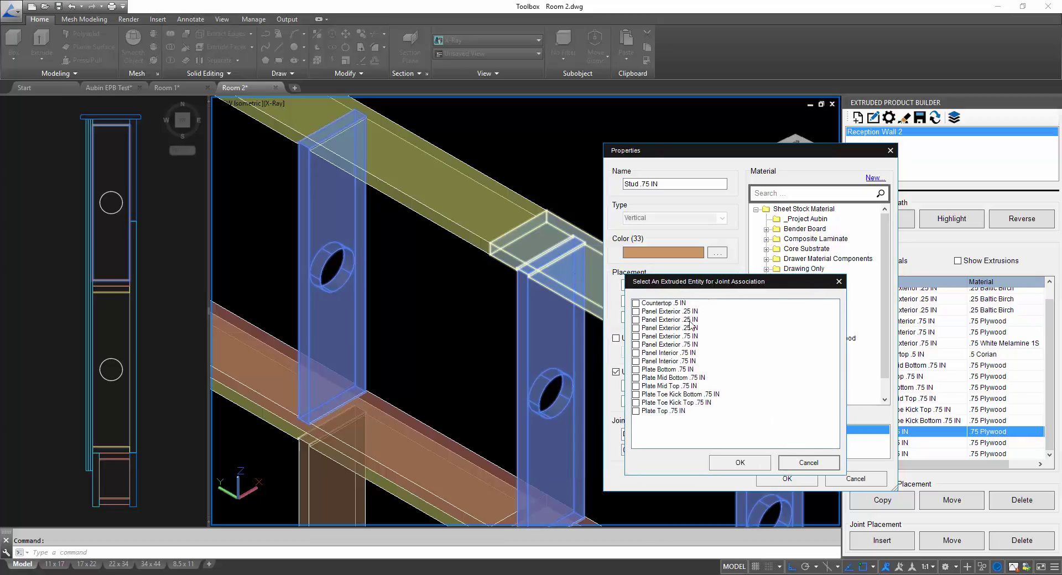
pyautogui.click(637, 412)
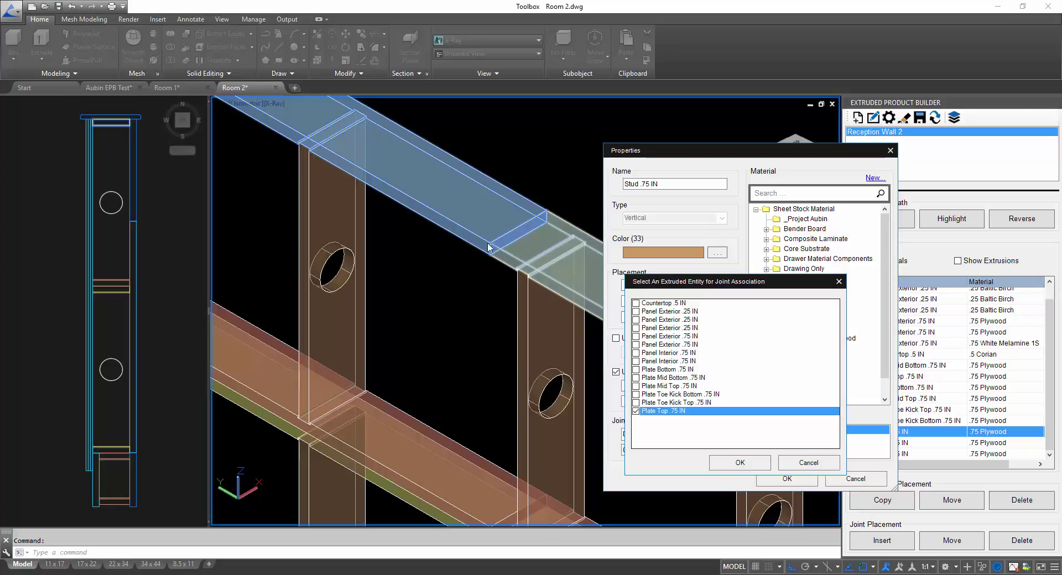
pyautogui.click(753, 467)
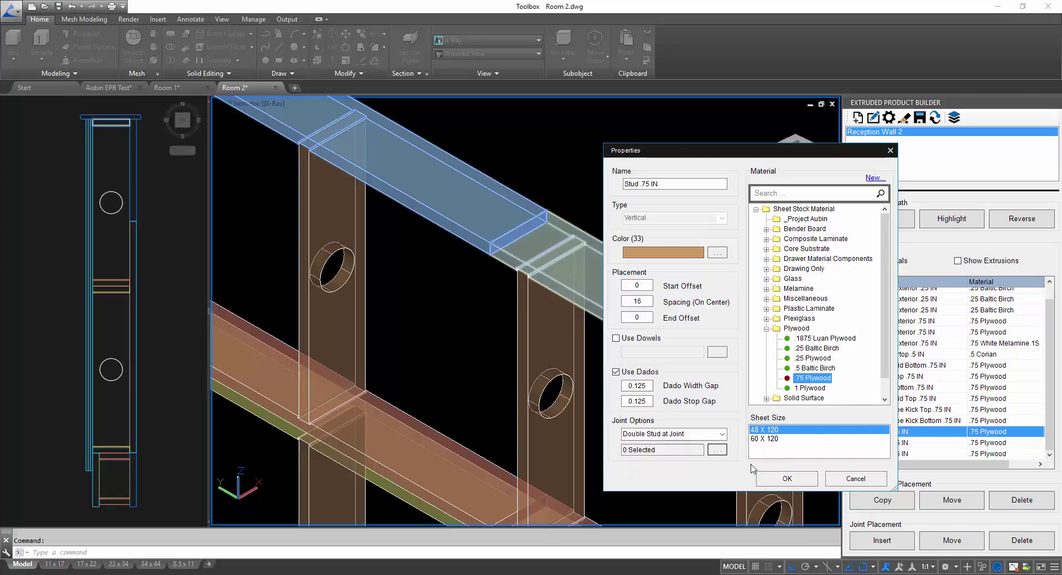
pyautogui.click(767, 478)
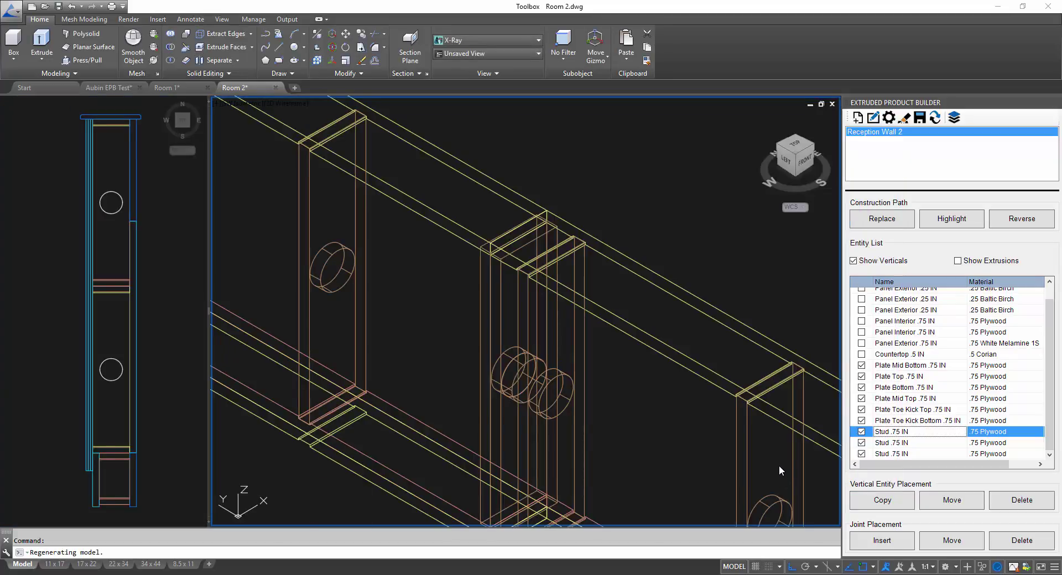
# Examine the studs added at the top plate joint, their dados, and where they meet the mid plate.
pyautogui.scroll(6, 495, 235)
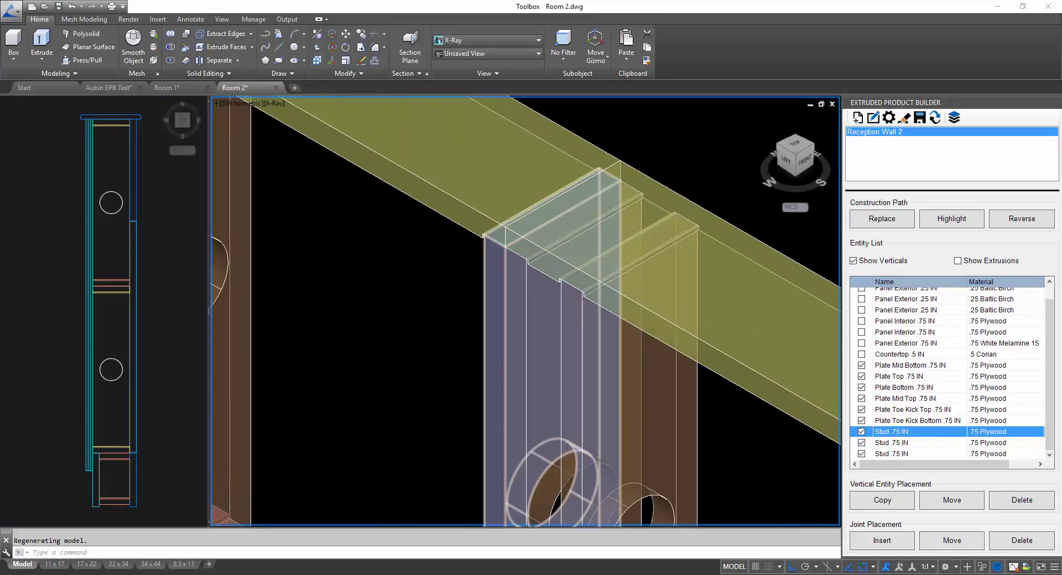
pyautogui.scroll(-6, 495, 235)
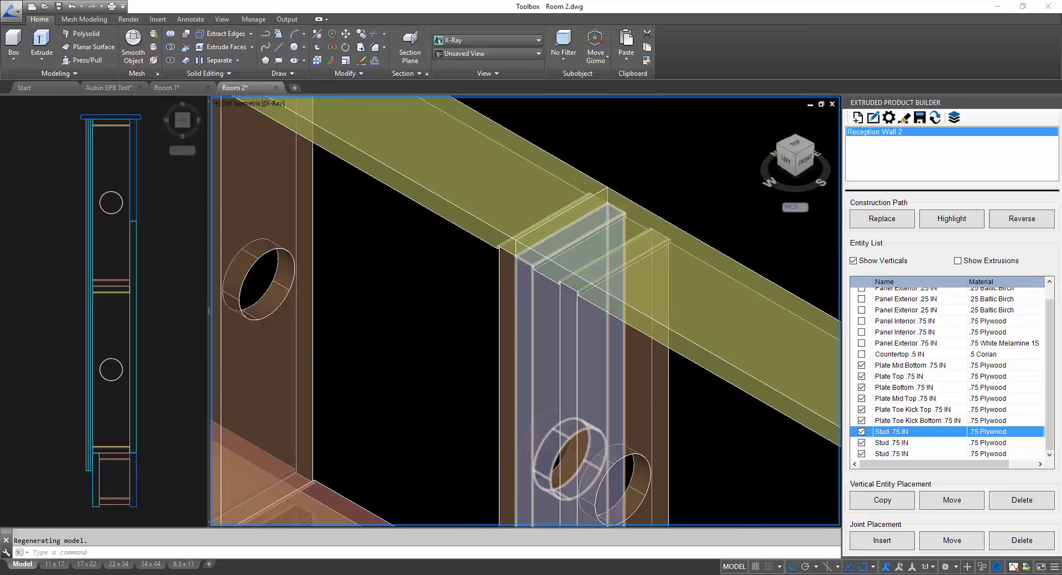
pyautogui.scroll(-5, 518, 267)
pyautogui.moveTo(629, 415); pyautogui.dragTo(633, 350, button='middle')
pyautogui.scroll(2, 565, 375)
pyautogui.scroll(6, 565, 375)
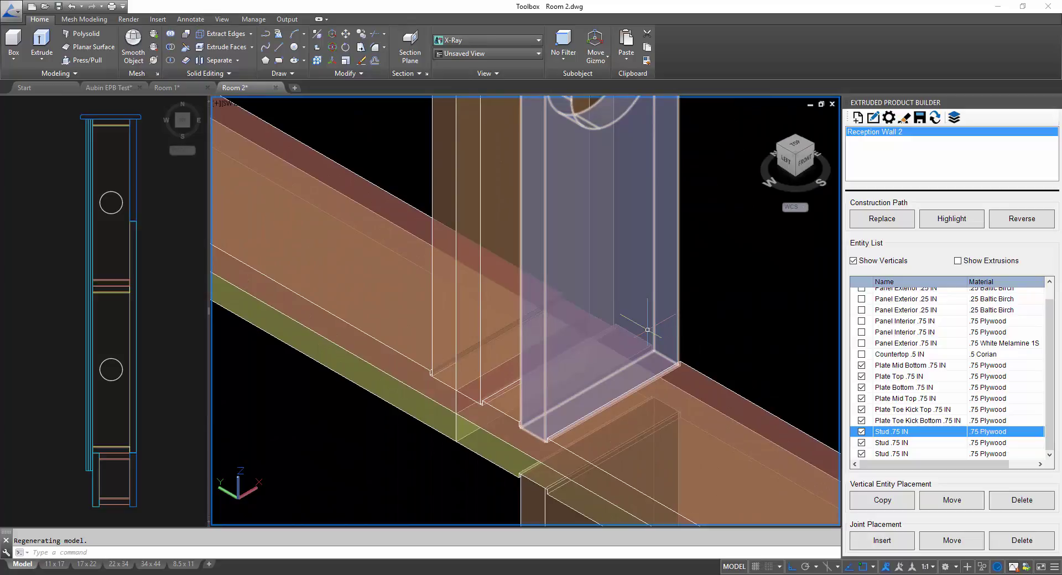
pyautogui.scroll(-4, 647, 329)
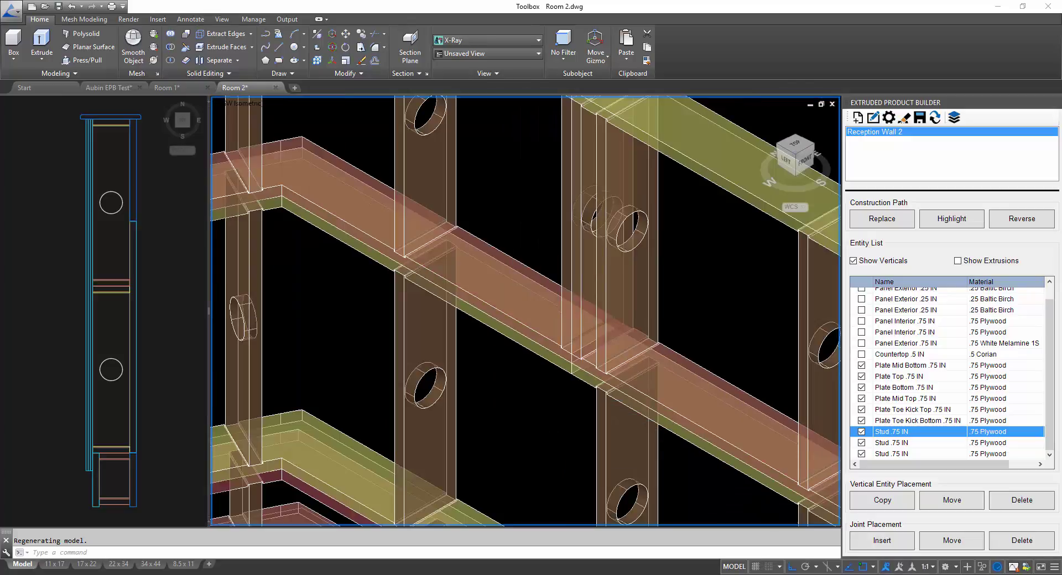
# Review the on-center spacing in the upper Stud .75 IN entity's properties.
pyautogui.rightClick(897, 437)
pyautogui.click(918, 454)
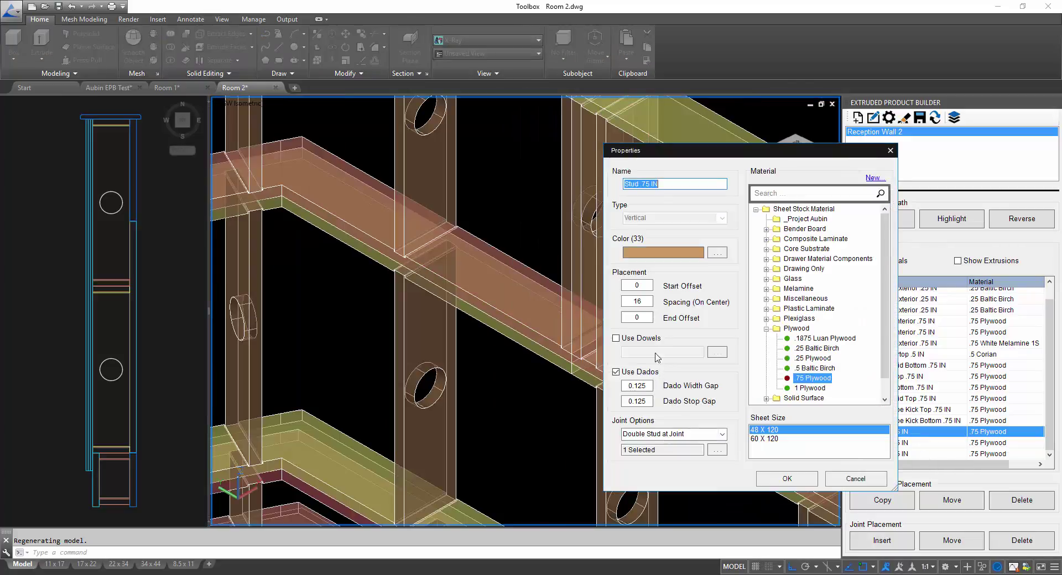
pyautogui.doubleClick(647, 303)
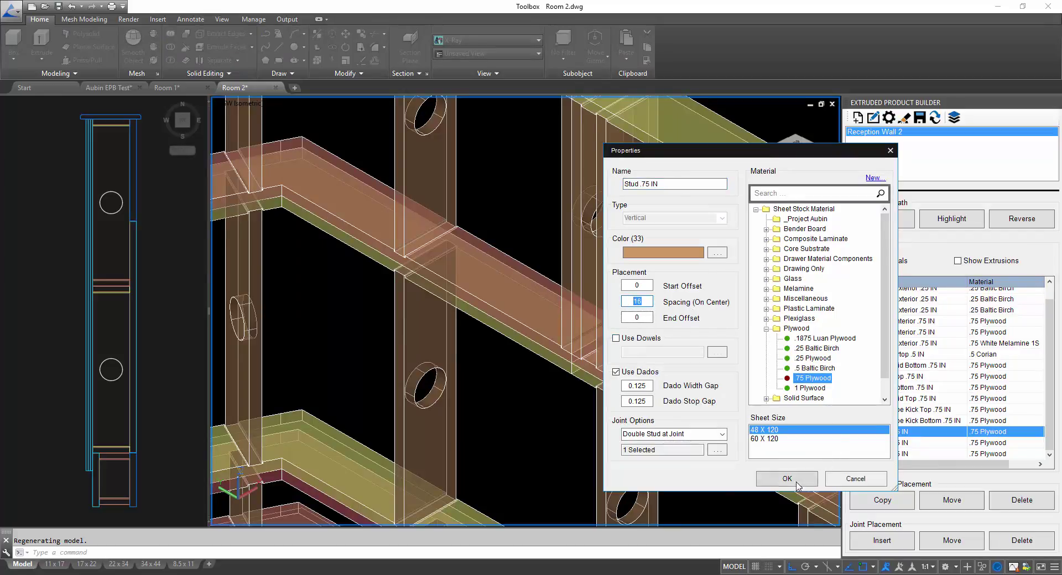
pyautogui.click(787, 478)
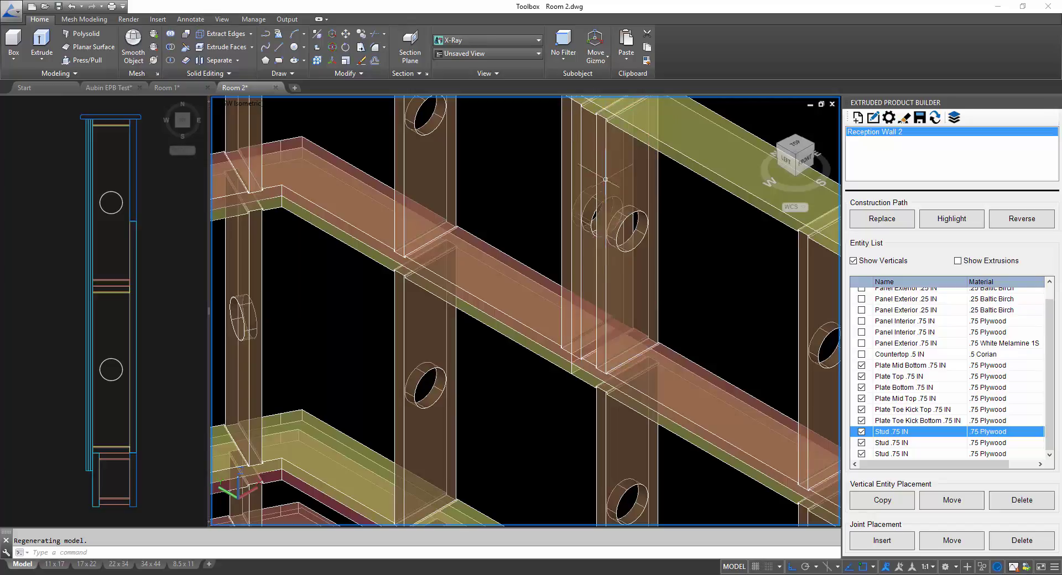
# Examine the mid plate joint from above and below, comparing the upper and lower studs with the plate ends.
pyautogui.scroll(-3, 603, 359)
pyautogui.scroll(7, 578, 357)
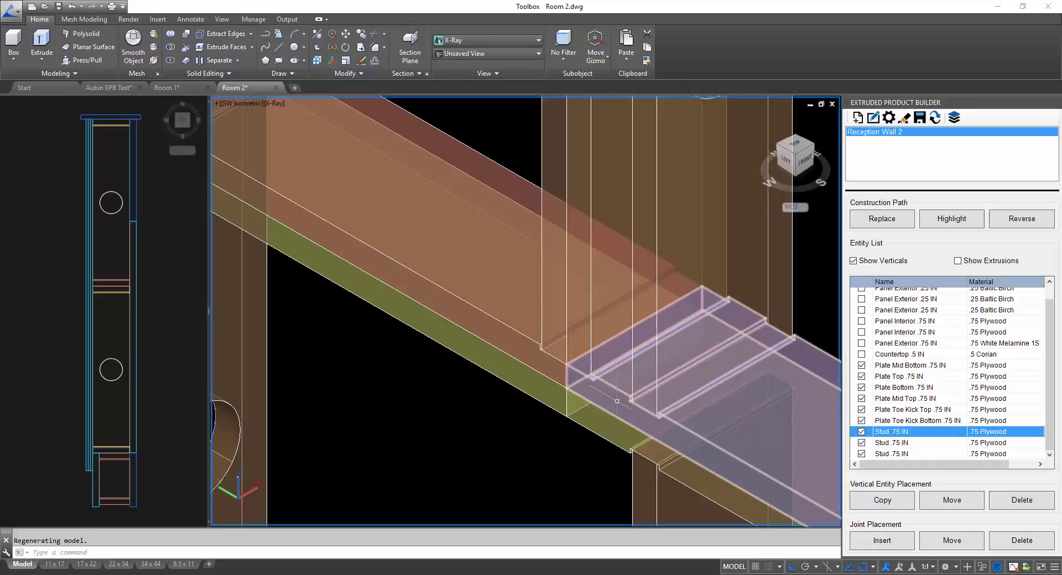
pyautogui.scroll(-4, 617, 402)
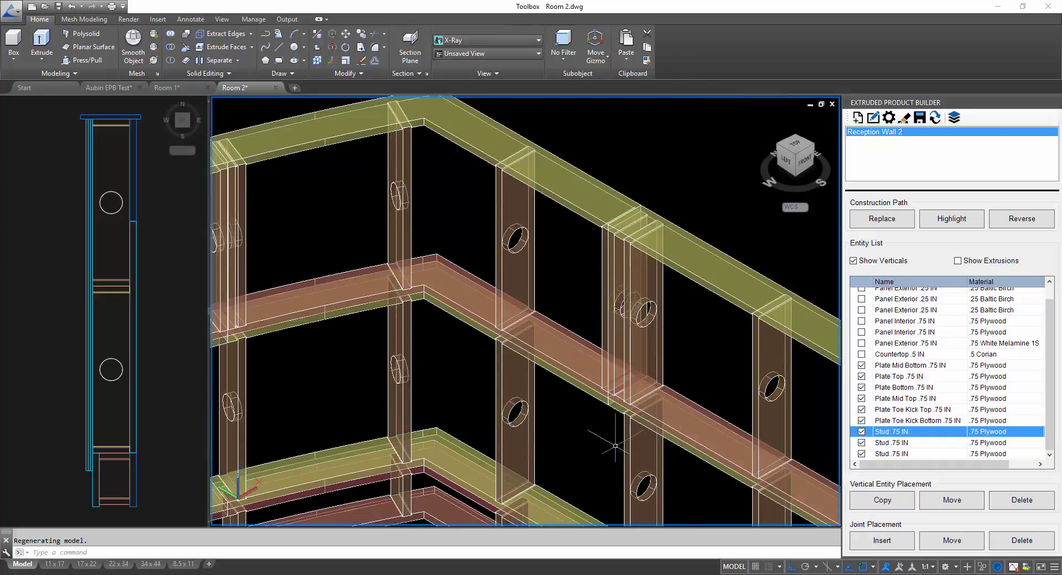
pyautogui.moveTo(614, 448); pyautogui.dragTo(606, 369, button='middle')
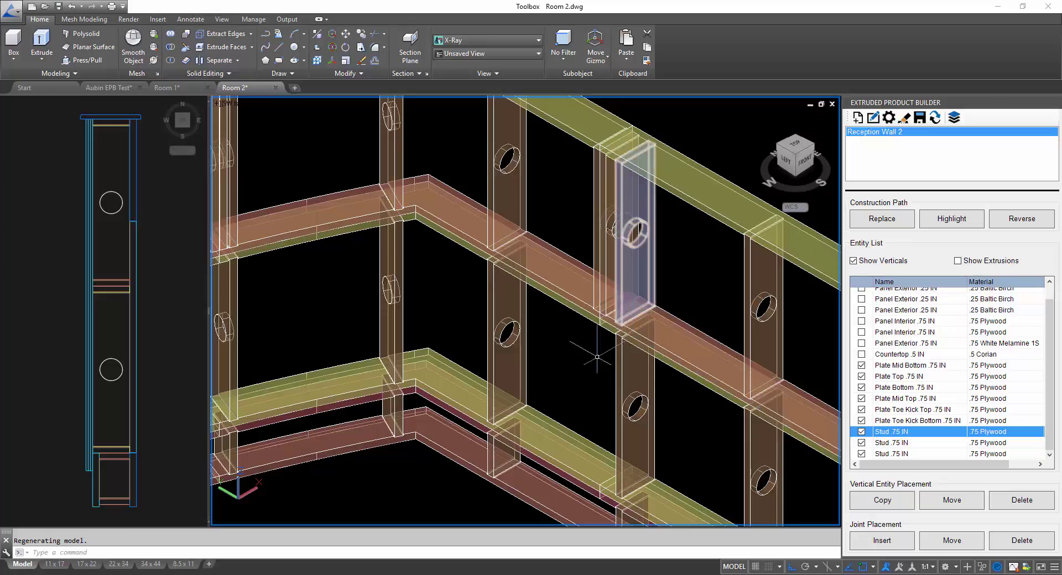
pyautogui.moveTo(635, 437); pyautogui.dragTo(621, 383, button='middle')
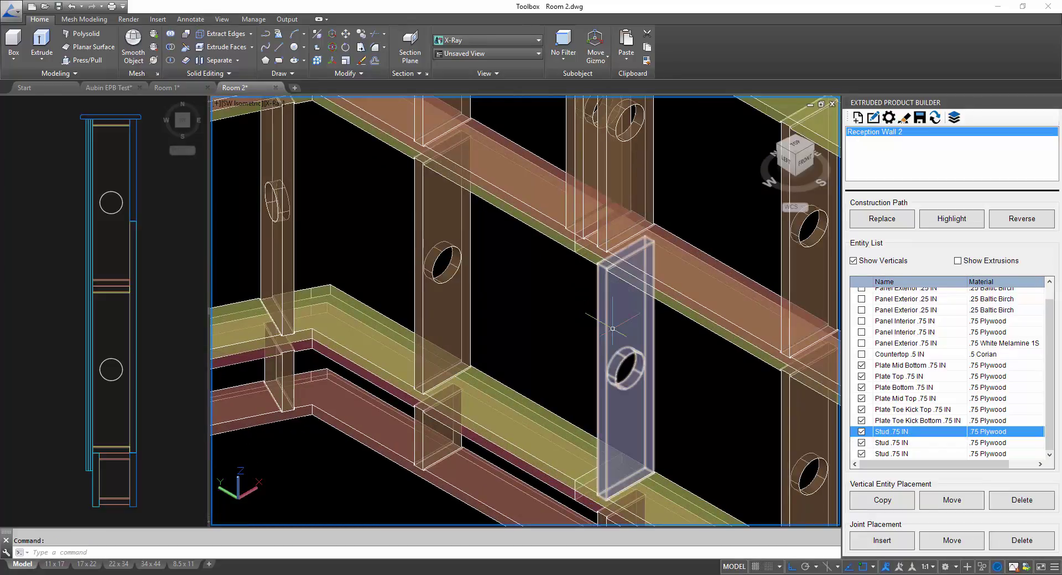
pyautogui.scroll(3, 620, 356)
pyautogui.moveTo(619, 357); pyautogui.dragTo(592, 338, button='middle')
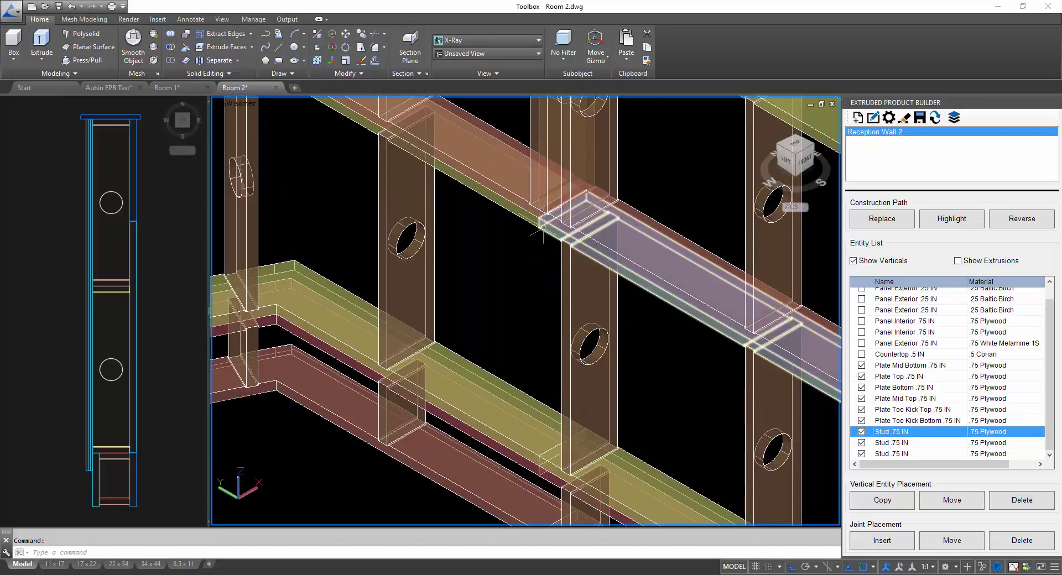
pyautogui.scroll(3, 537, 227)
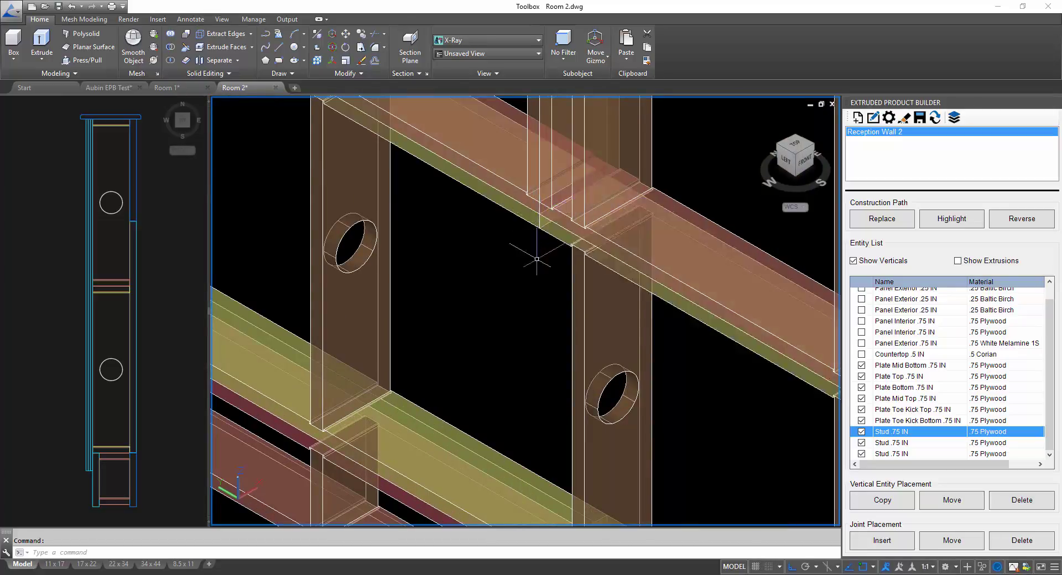
# Set the joint option in the lower Stud .75 IN entity's properties to Double Stud at Joint.
pyautogui.click(891, 443)
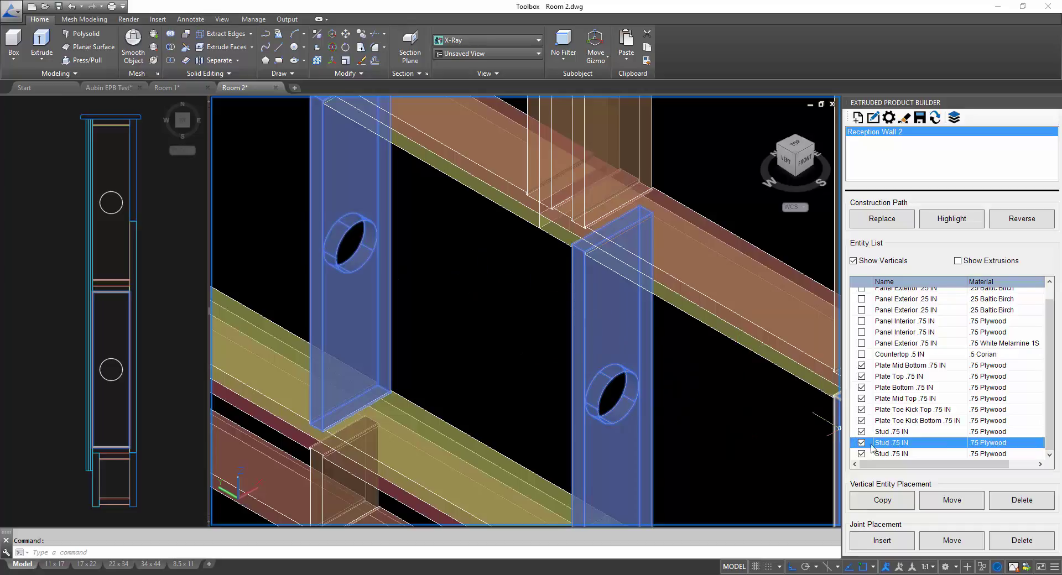
pyautogui.rightClick(894, 449)
pyautogui.click(909, 469)
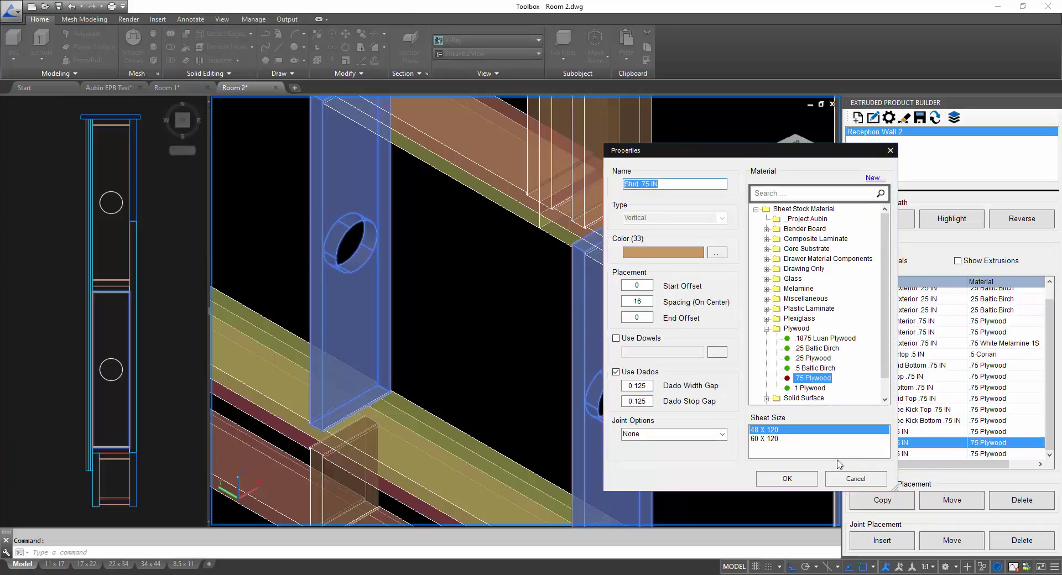
pyautogui.click(647, 436)
pyautogui.click(670, 463)
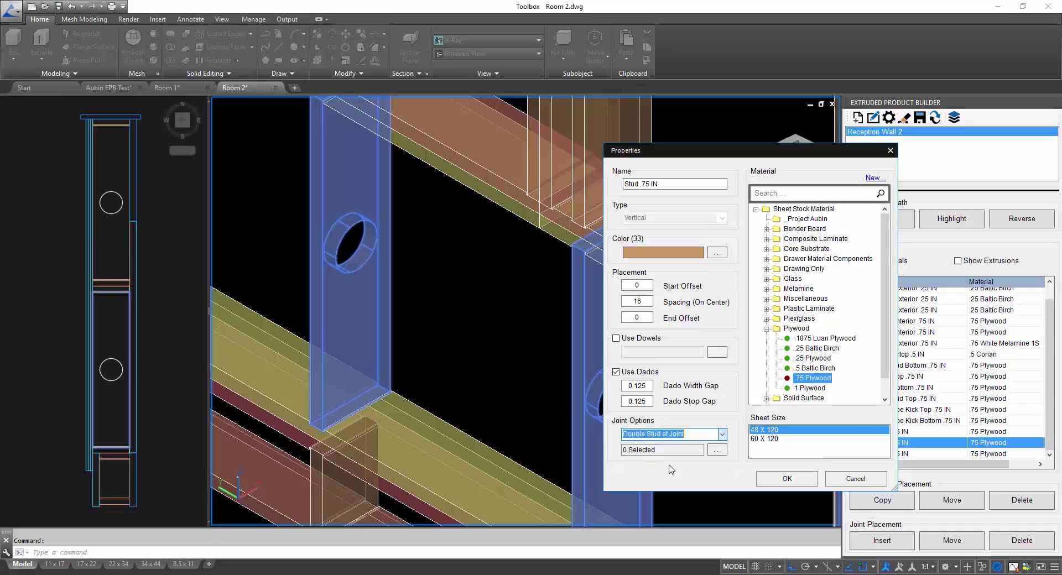
# Associate the lower studs' joints with the Plate Mid Bottom .75 IN entity and apply the stud properties.
pyautogui.click(717, 450)
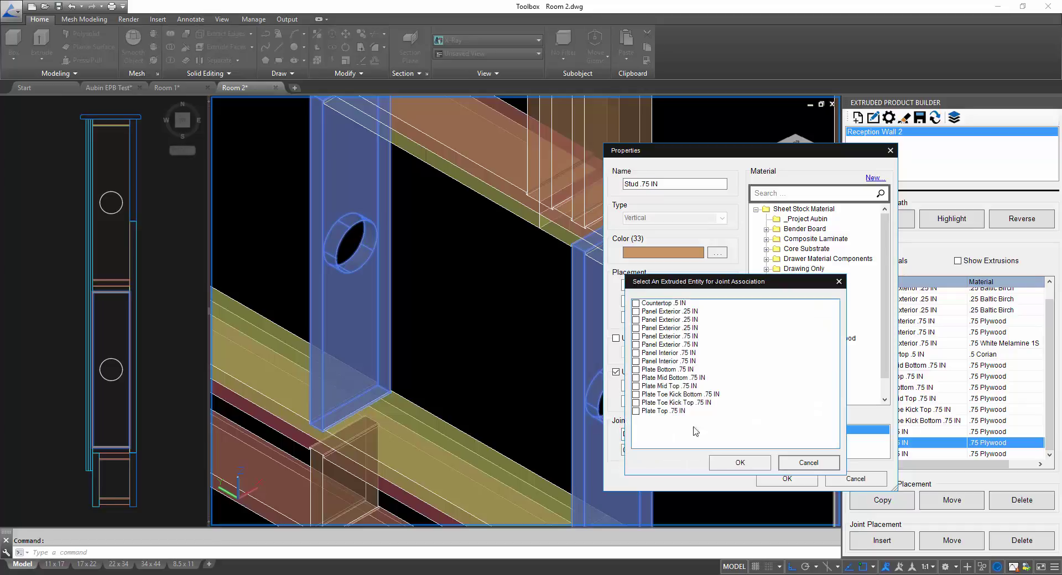
pyautogui.click(656, 381)
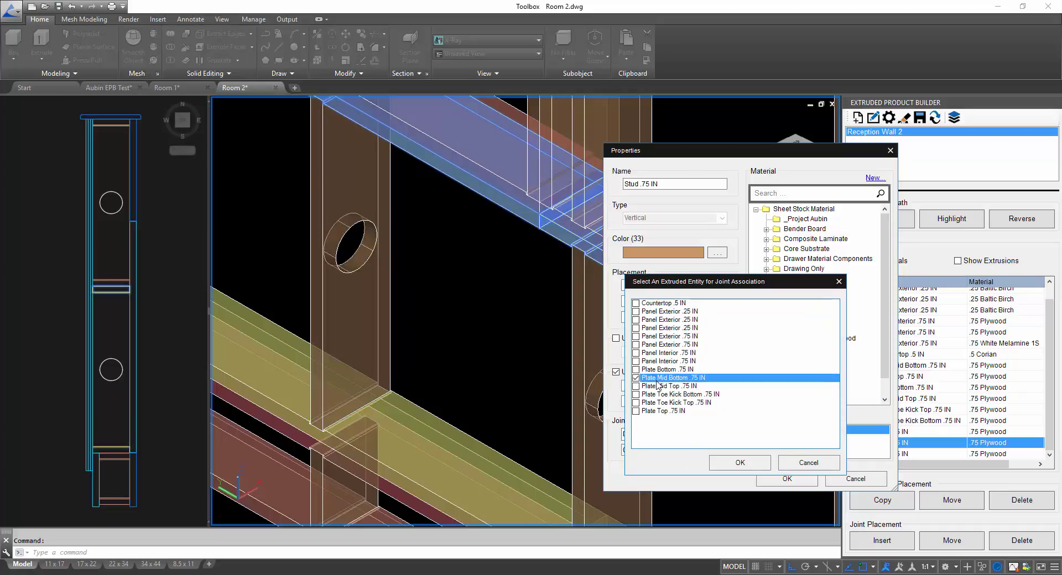
pyautogui.click(750, 463)
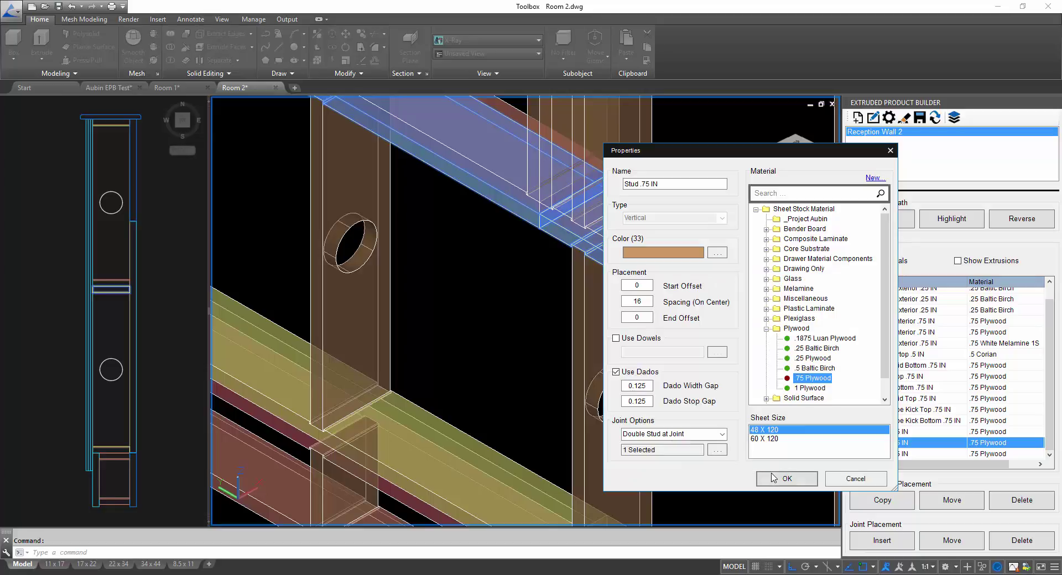
pyautogui.click(771, 474)
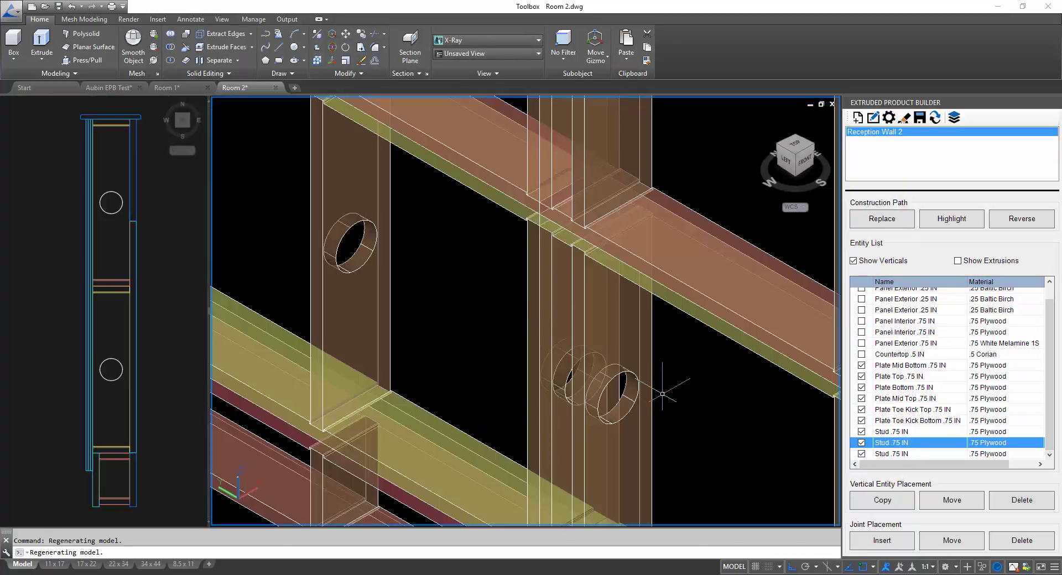
# Set the joint option in the toe kick Stud .75 IN entity's properties to Double Stud at Joint.
pyautogui.moveTo(603, 443); pyautogui.dragTo(547, 277, button='middle')
pyautogui.moveTo(547, 422); pyautogui.dragTo(527, 330, button='middle')
pyautogui.scroll(2, 487, 392)
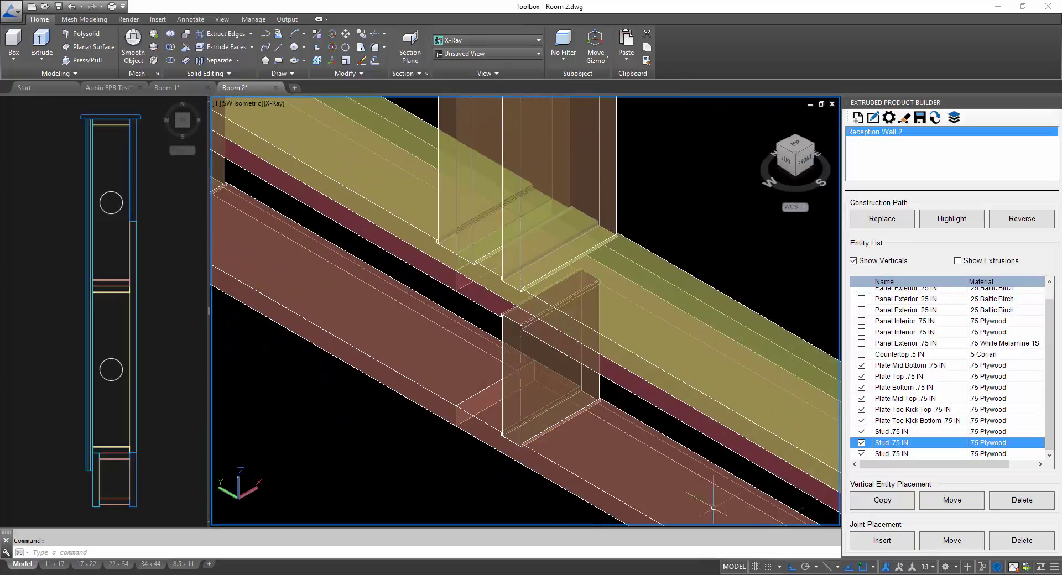
pyautogui.click(889, 453)
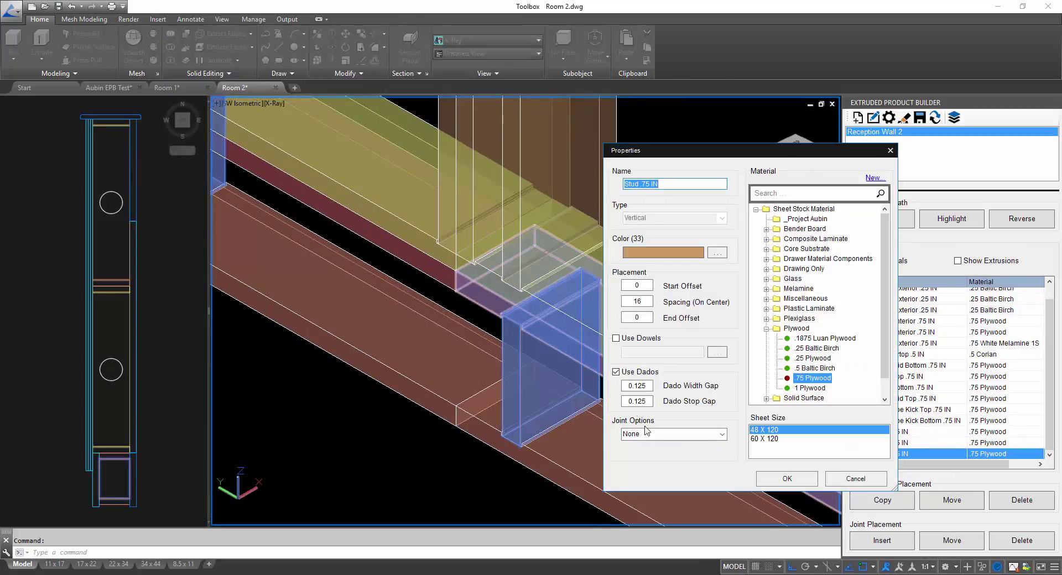
pyautogui.click(643, 432)
pyautogui.click(722, 434)
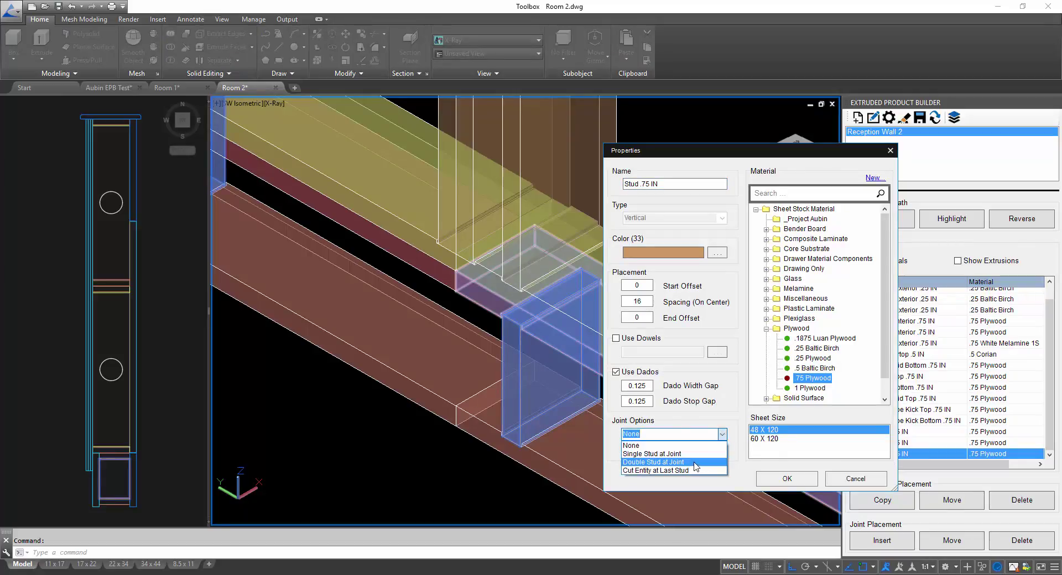
pyautogui.click(695, 463)
# Associate the toe kick studs' joints with the Plate Toe Kick Top .75 IN entity and apply the stud properties.
pyautogui.click(717, 451)
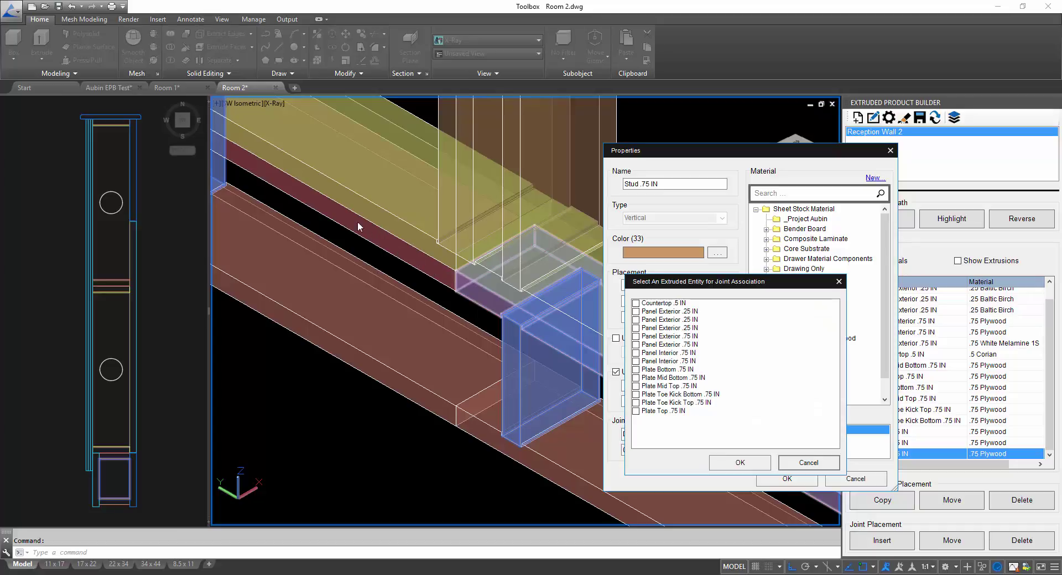
pyautogui.click(651, 404)
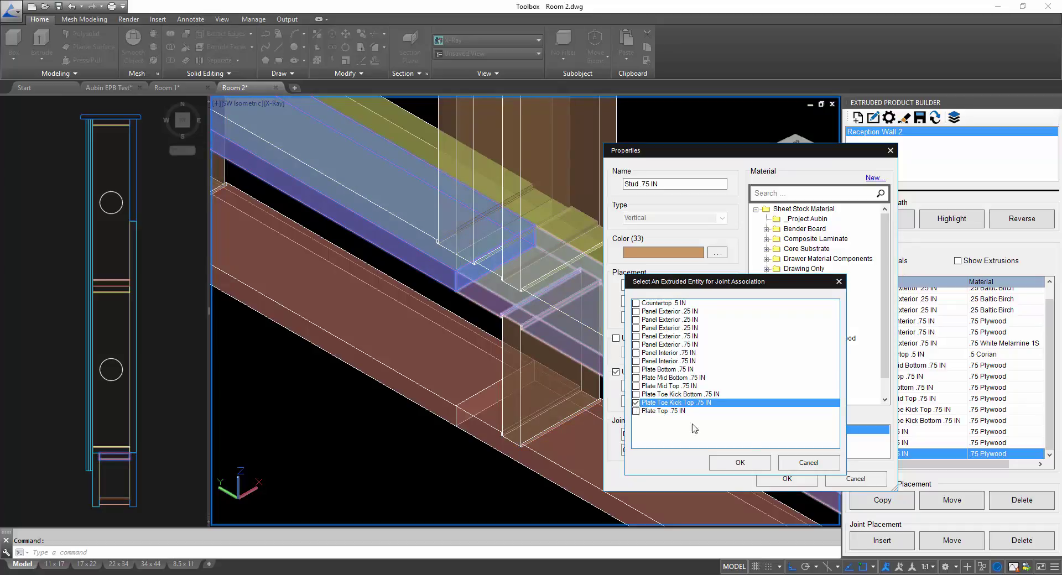
pyautogui.click(739, 462)
pyautogui.click(797, 481)
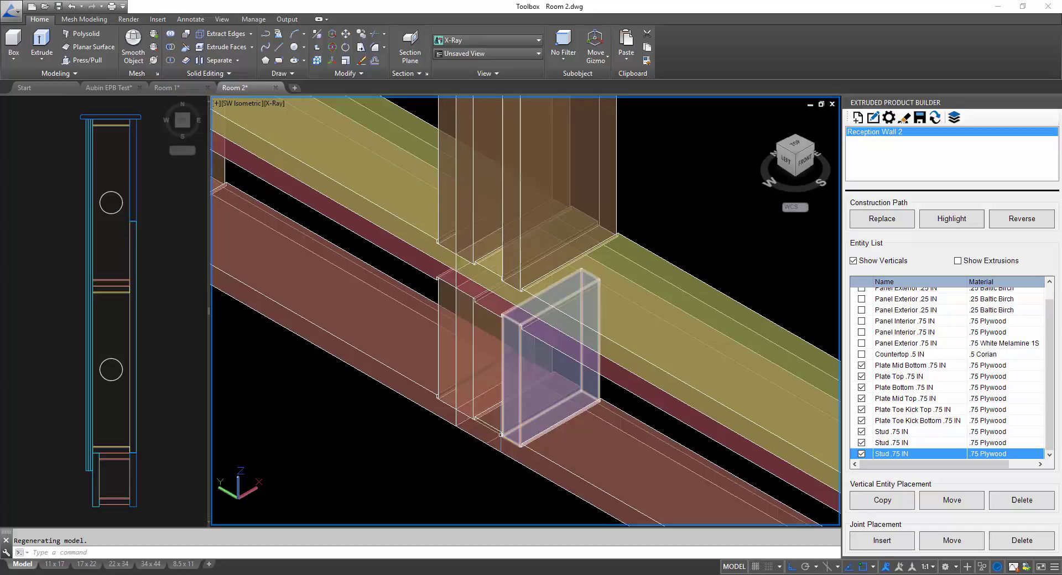
# Examine how the double studs line up with the mid and top plate joints along the wall.
pyautogui.scroll(-3, 403, 424)
pyautogui.moveTo(503, 383); pyautogui.dragTo(477, 334, button='middle')
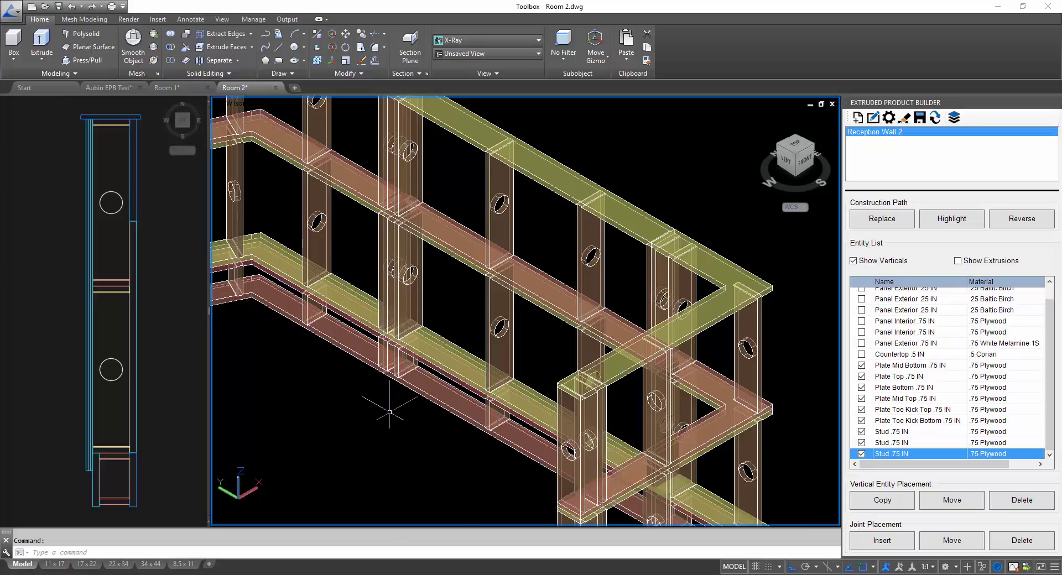
pyautogui.keyDown('shift'); pyautogui.moveTo(396, 408); pyautogui.dragTo(604, 322, button='middle'); pyautogui.keyUp('shift')
pyautogui.scroll(5, 664, 338)
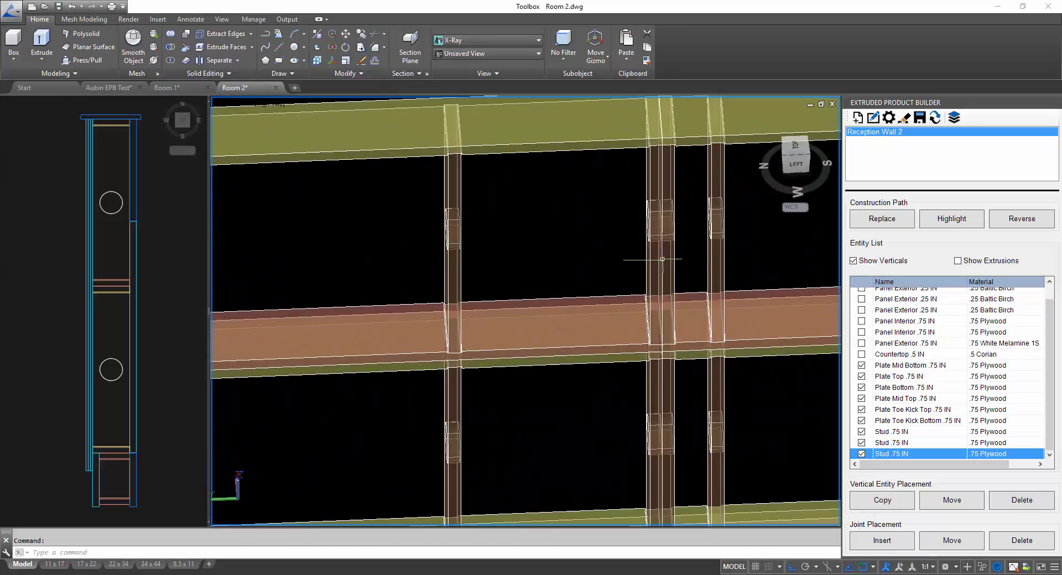
pyautogui.scroll(4, 667, 345)
pyautogui.scroll(-3, 667, 345)
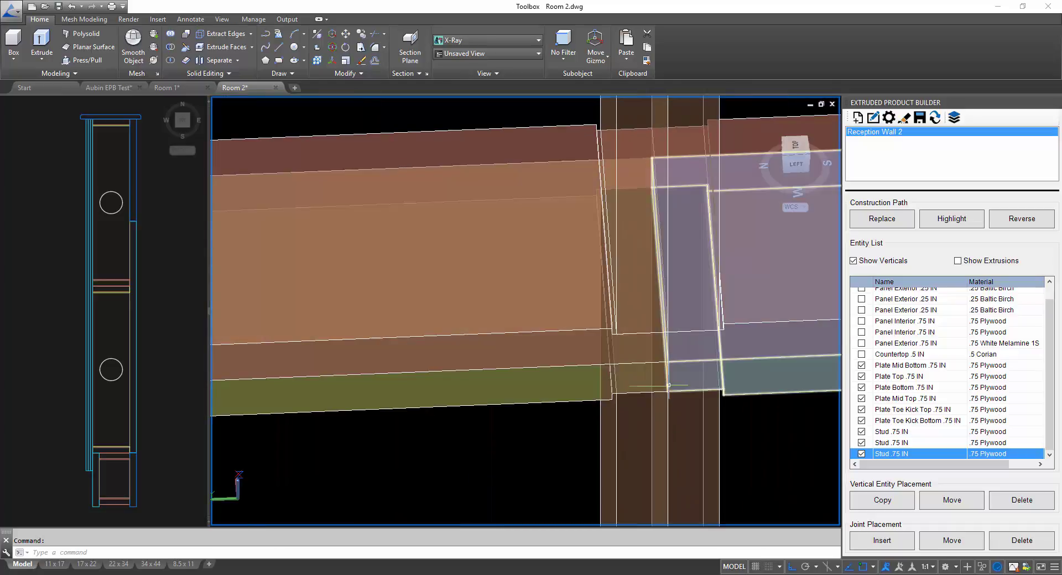
pyautogui.scroll(-4, 666, 345)
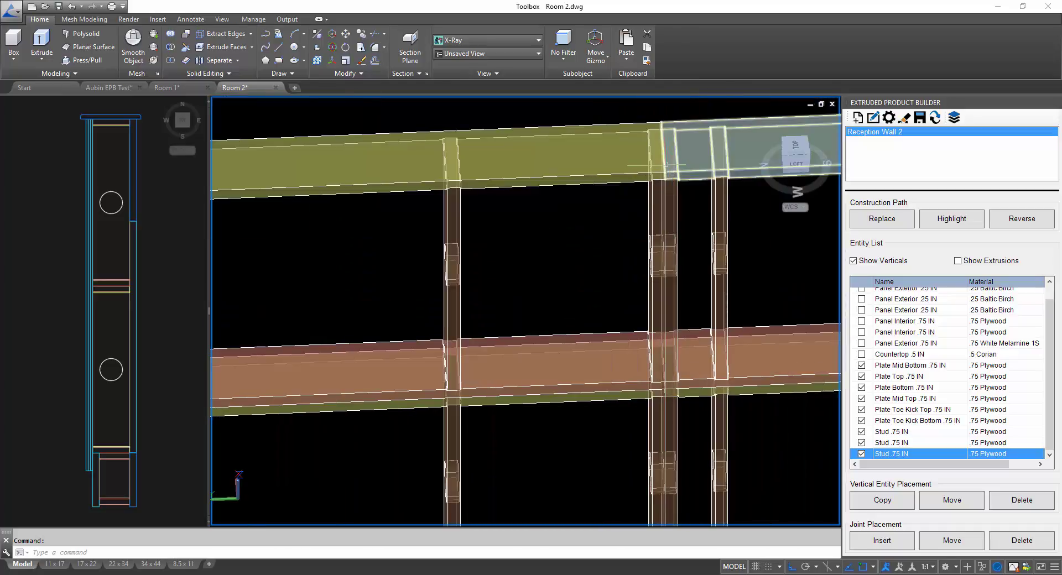
pyautogui.scroll(-3, 636, 221)
pyautogui.scroll(5, 557, 208)
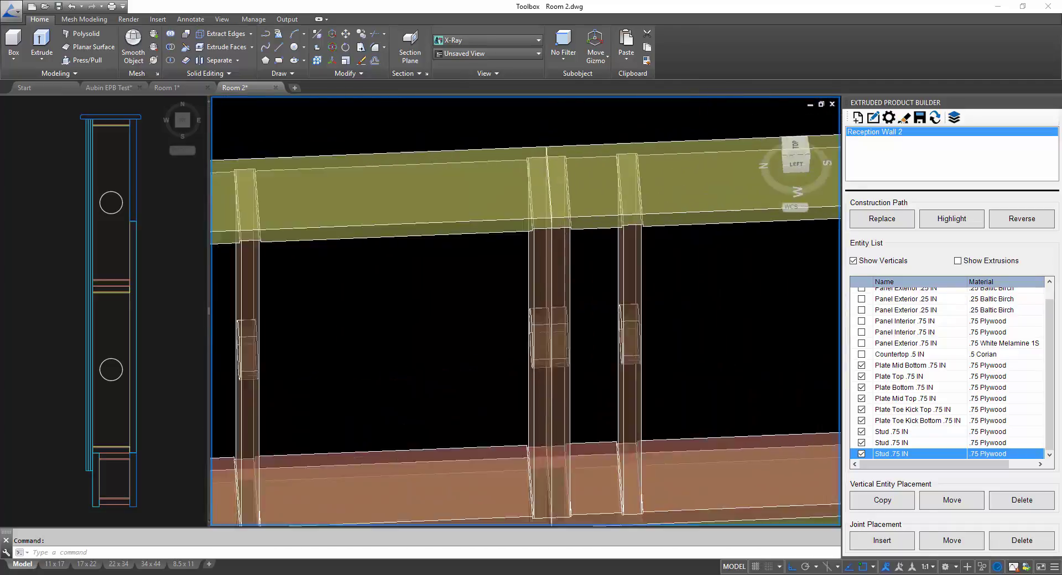
pyautogui.scroll(-3, 556, 208)
# Examine the stud groups around the wall's corner and the closely spaced studs at the toe kick plate joint.
pyautogui.keyDown('shift'); pyautogui.moveTo(510, 261); pyautogui.dragTo(569, 370, button='middle'); pyautogui.keyUp('shift')
pyautogui.moveTo(442, 238); pyautogui.dragTo(511, 354, button='middle')
pyautogui.moveTo(375, 269); pyautogui.dragTo(493, 375, button='middle')
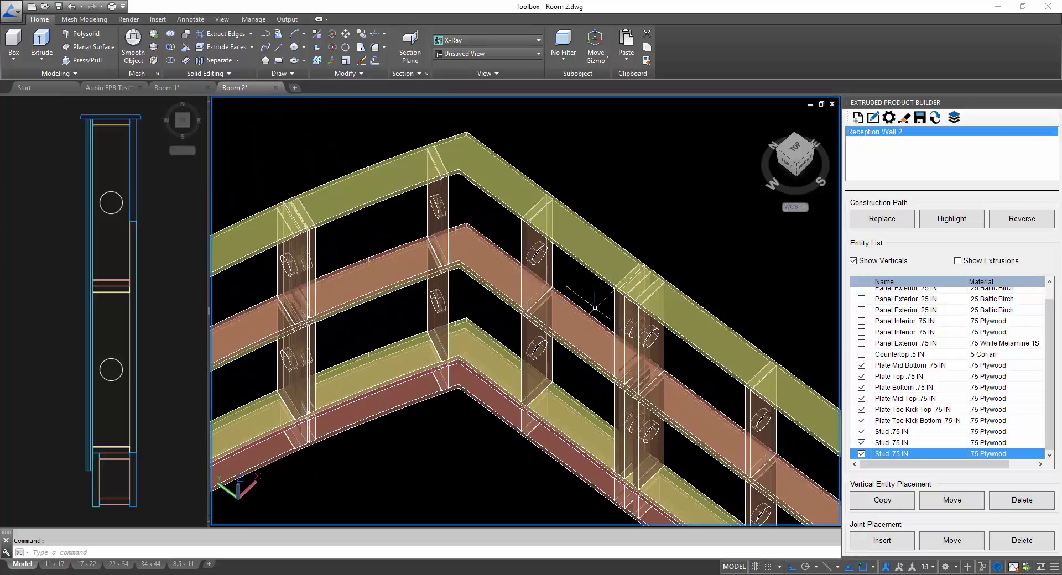
pyautogui.keyDown('shift'); pyautogui.moveTo(493, 343); pyautogui.dragTo(278, 333, button='middle'); pyautogui.keyUp('shift')
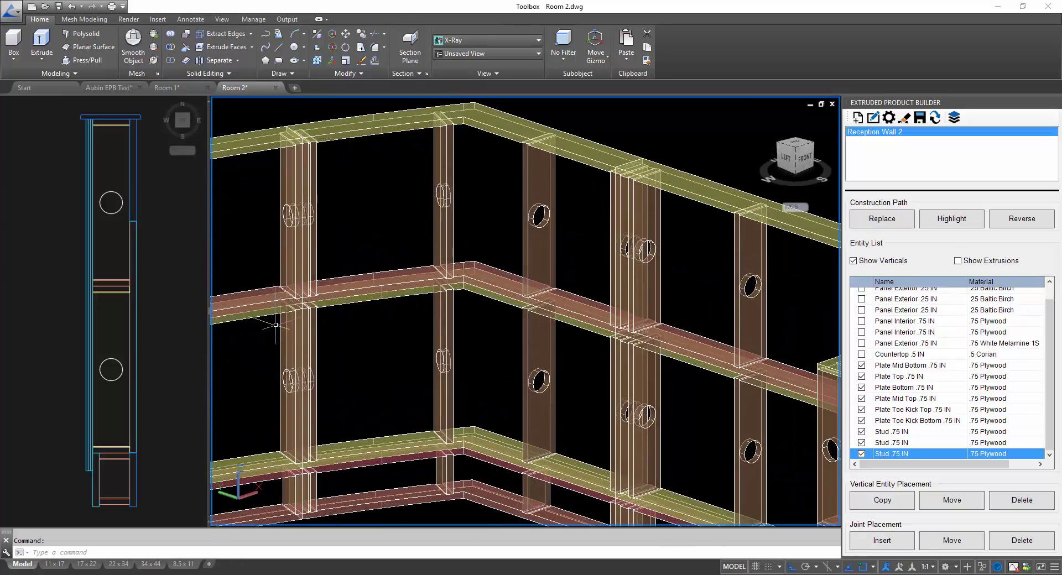
pyautogui.moveTo(371, 391); pyautogui.dragTo(394, 355, button='middle')
pyautogui.moveTo(380, 455); pyautogui.dragTo(402, 420, button='middle')
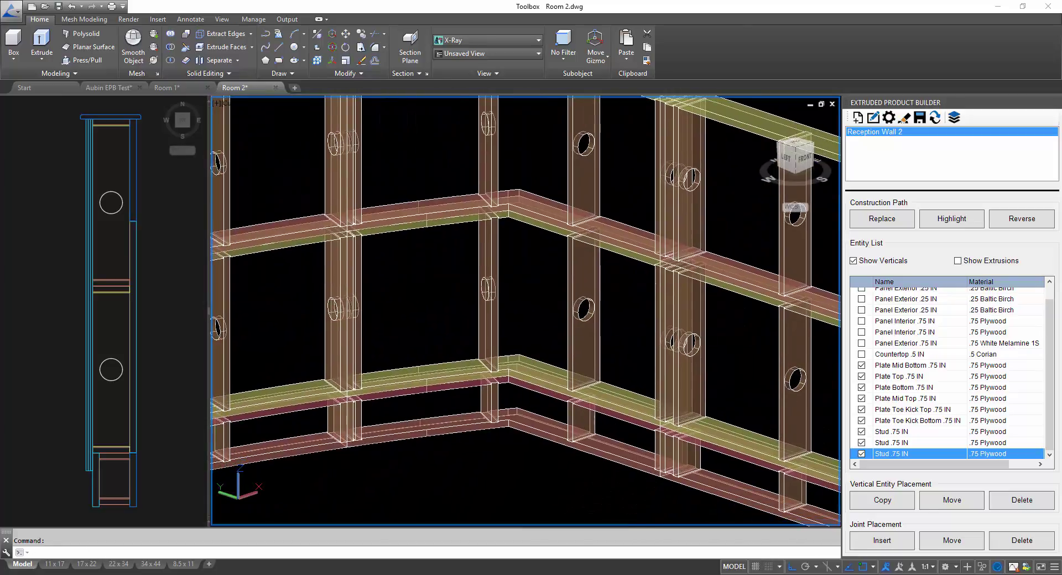
pyautogui.scroll(5, 357, 425)
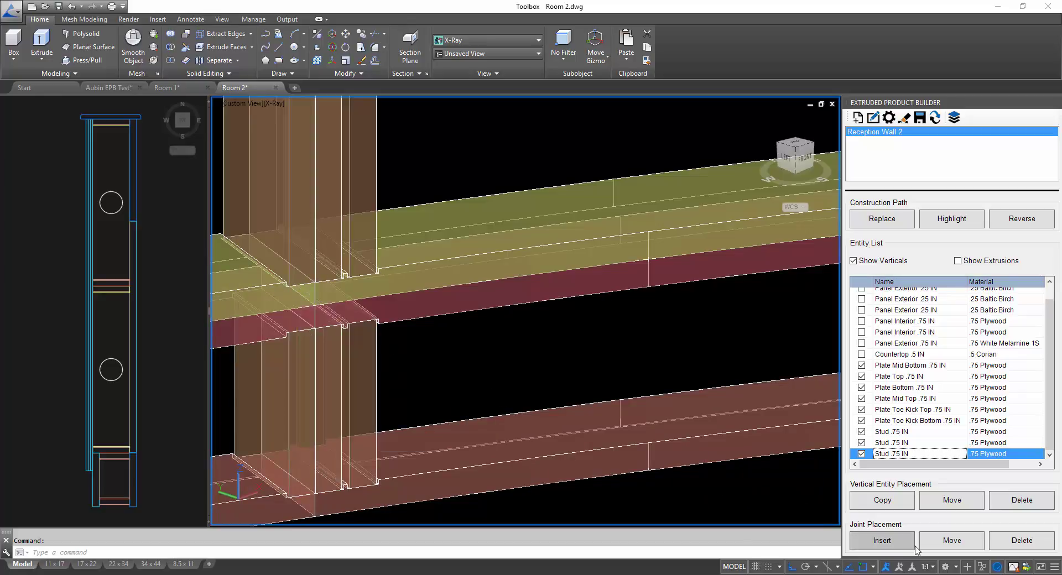
# Delete the extra toe kick stud and the extra lower stud crowding the double studs at the plate joint.
pyautogui.click(1022, 501)
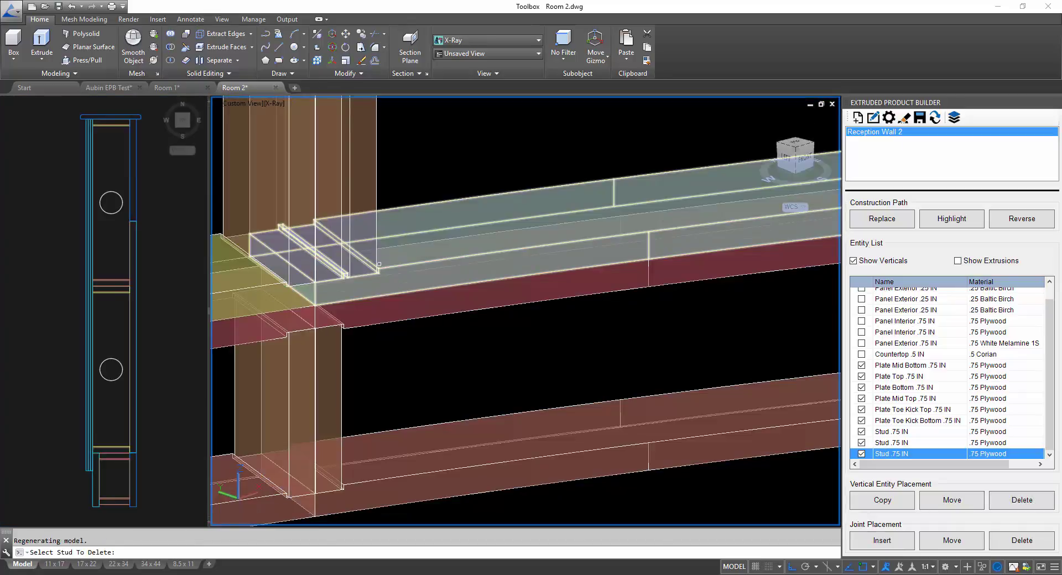
pyautogui.click(375, 187)
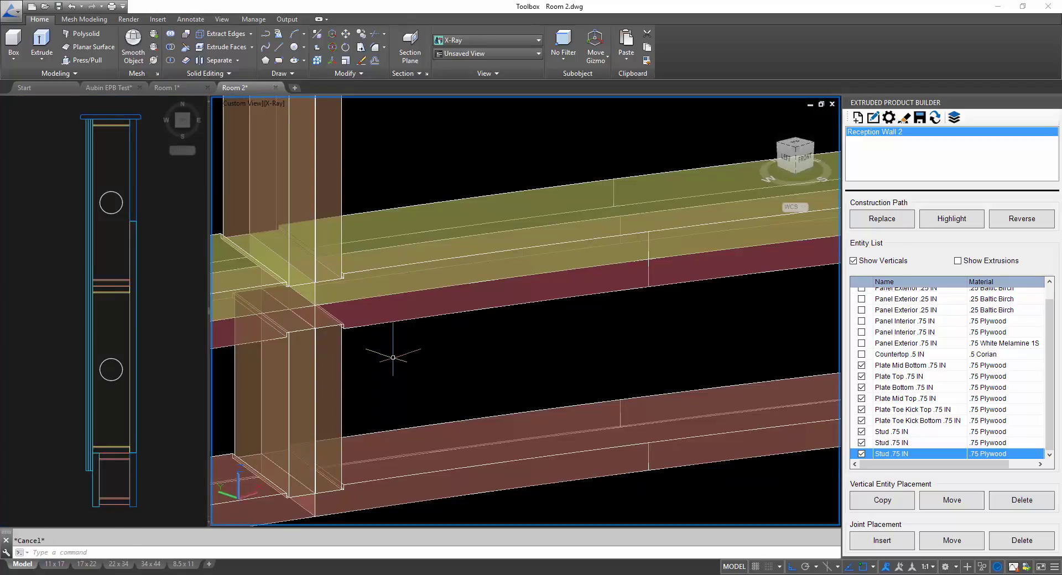
# Delete the extra upper stud crowding the double studs just above the mid plate joint.
pyautogui.moveTo(393, 334); pyautogui.dragTo(389, 437, button='middle')
pyautogui.scroll(-2, 387, 420)
pyautogui.moveTo(385, 287); pyautogui.dragTo(380, 409, button='middle')
pyautogui.scroll(-3, 387, 287)
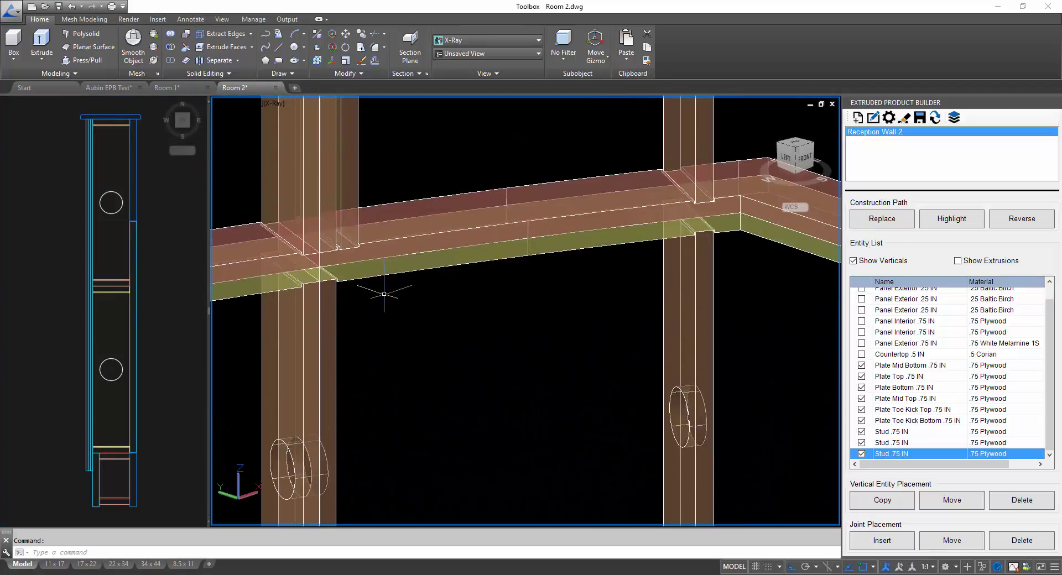
pyautogui.scroll(3, 433, 363)
pyautogui.scroll(2, 367, 306)
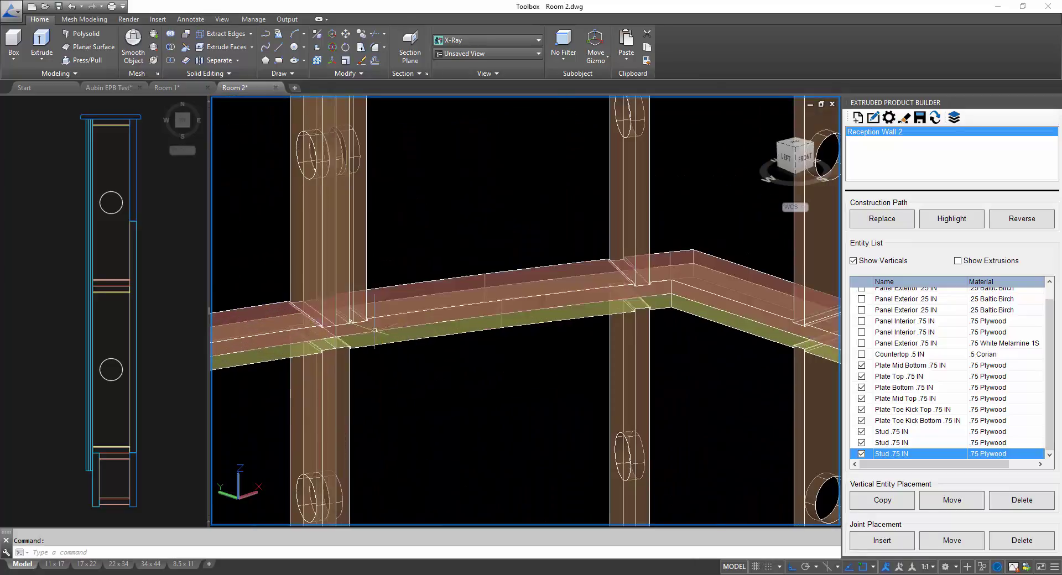
pyautogui.moveTo(402, 318); pyautogui.dragTo(404, 327, button='middle')
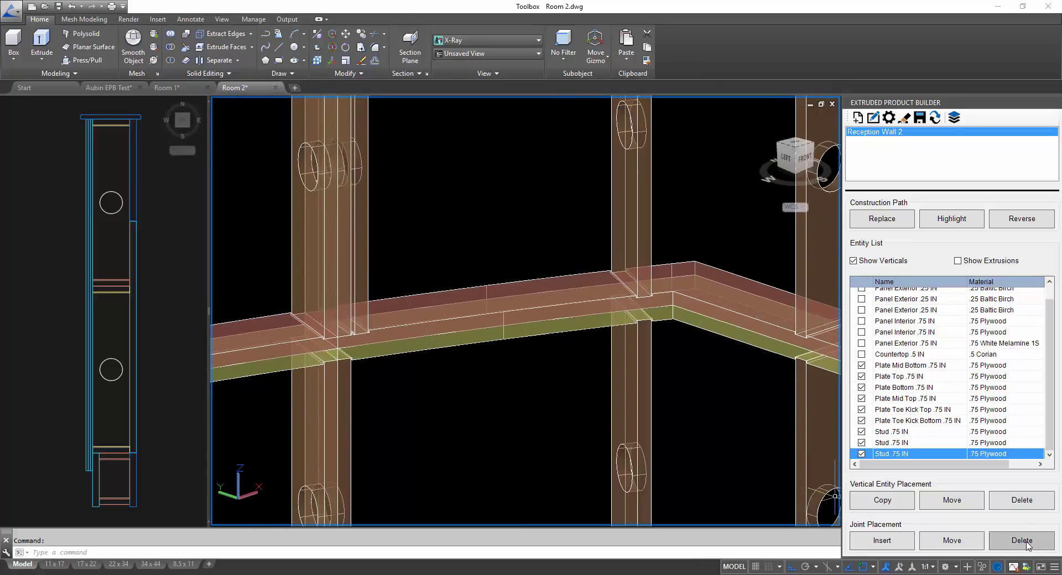
pyautogui.click(1022, 499)
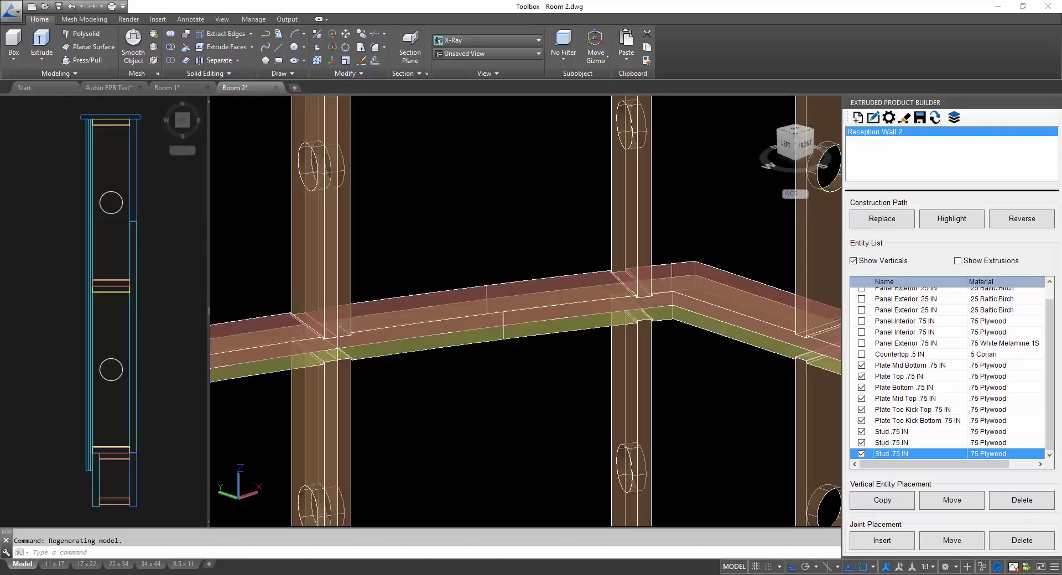
# Delete the extra toe kick, lower and upper studs beside the double studs at the joint along the long side wall.
pyautogui.scroll(-6, 489, 414)
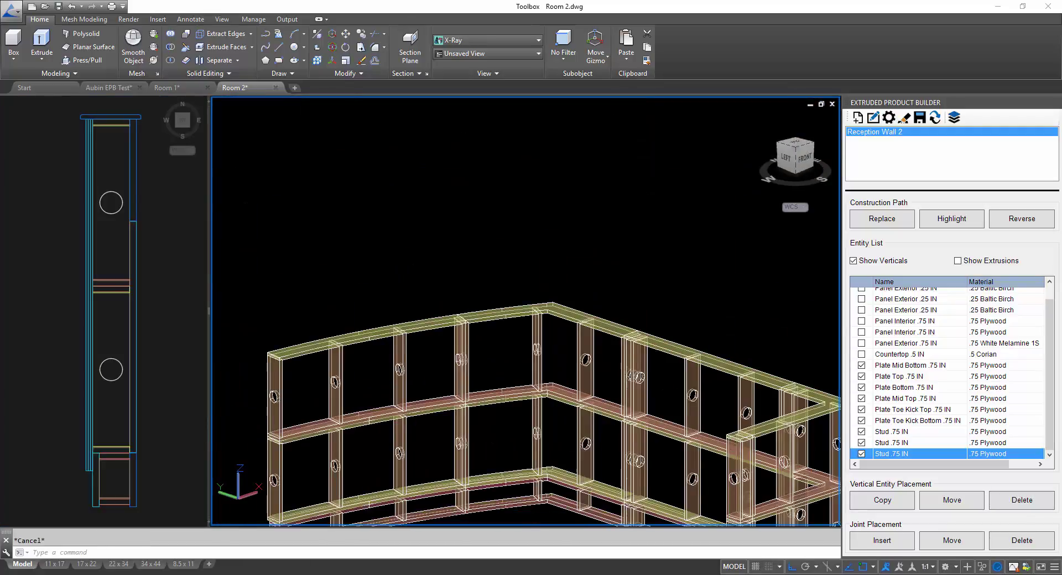
pyautogui.keyDown('shift'); pyautogui.moveTo(489, 413); pyautogui.dragTo(491, 400, button='middle'); pyautogui.keyUp('shift')
pyautogui.scroll(5, 491, 400)
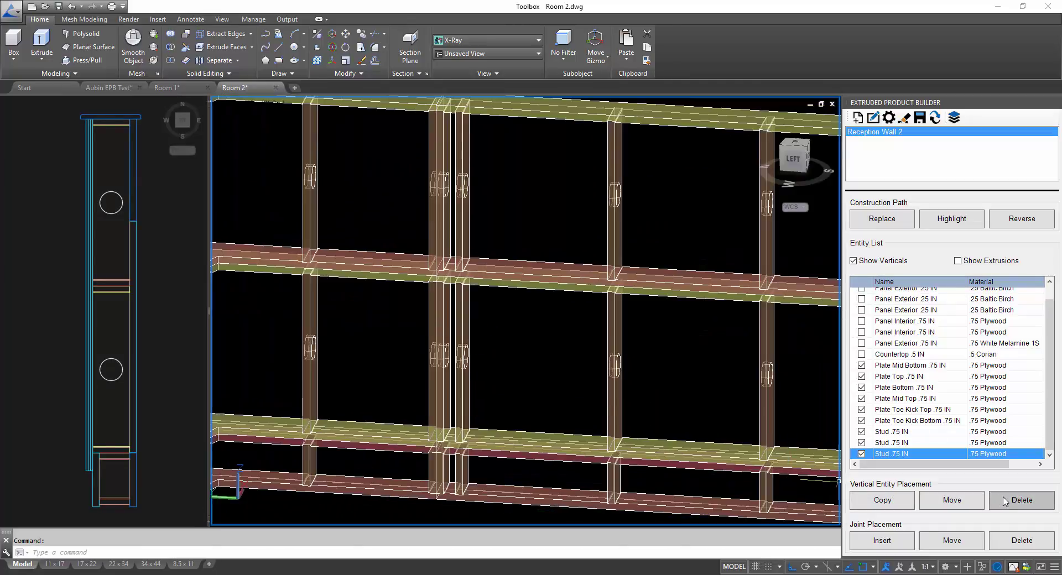
pyautogui.click(1003, 498)
pyautogui.click(462, 474)
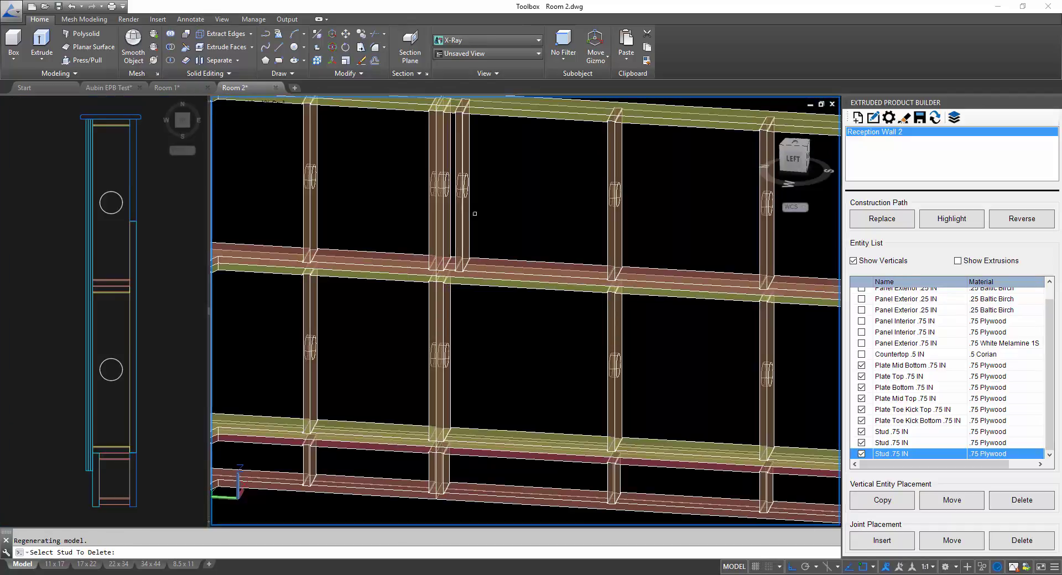
pyautogui.click(462, 232)
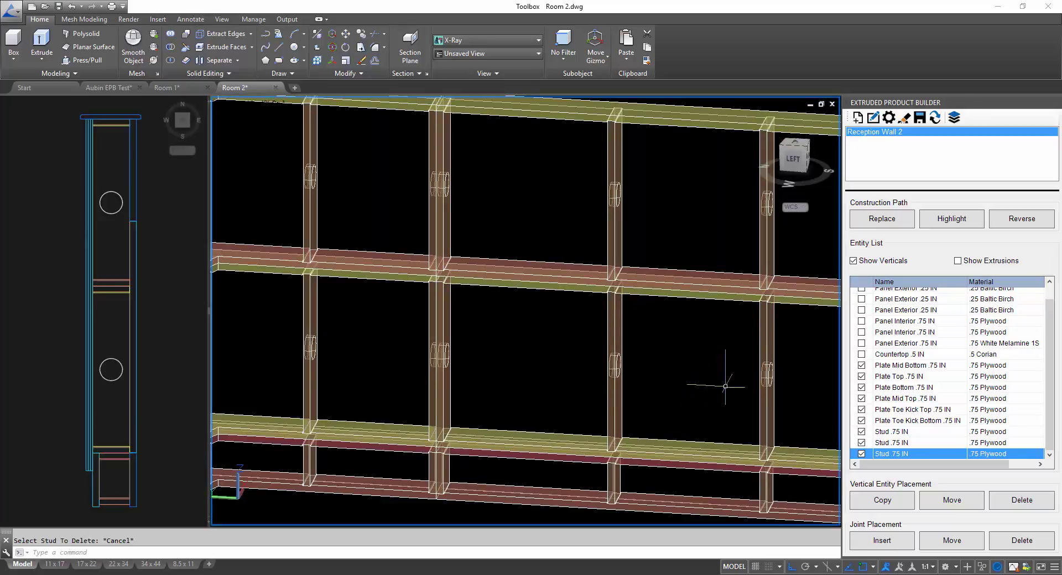
# Examine the closely spaced studs and plate joints at the free end of the wall's short return.
pyautogui.keyDown('shift'); pyautogui.moveTo(725, 386); pyautogui.dragTo(591, 382, button='middle'); pyautogui.keyUp('shift')
pyautogui.moveTo(441, 404); pyautogui.dragTo(444, 288, button='middle')
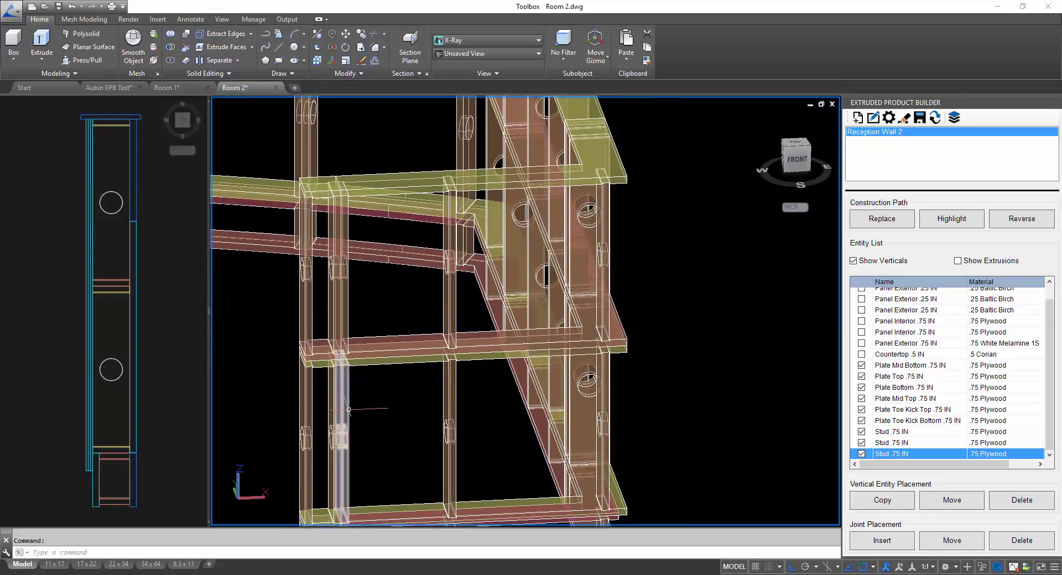
pyautogui.keyDown('shift'); pyautogui.moveTo(496, 377); pyautogui.dragTo(654, 402, button='middle'); pyautogui.keyUp('shift')
pyautogui.moveTo(670, 311); pyautogui.dragTo(569, 389, button='middle')
pyautogui.moveTo(590, 282); pyautogui.dragTo(545, 389, button='middle')
pyautogui.scroll(5, 545, 389)
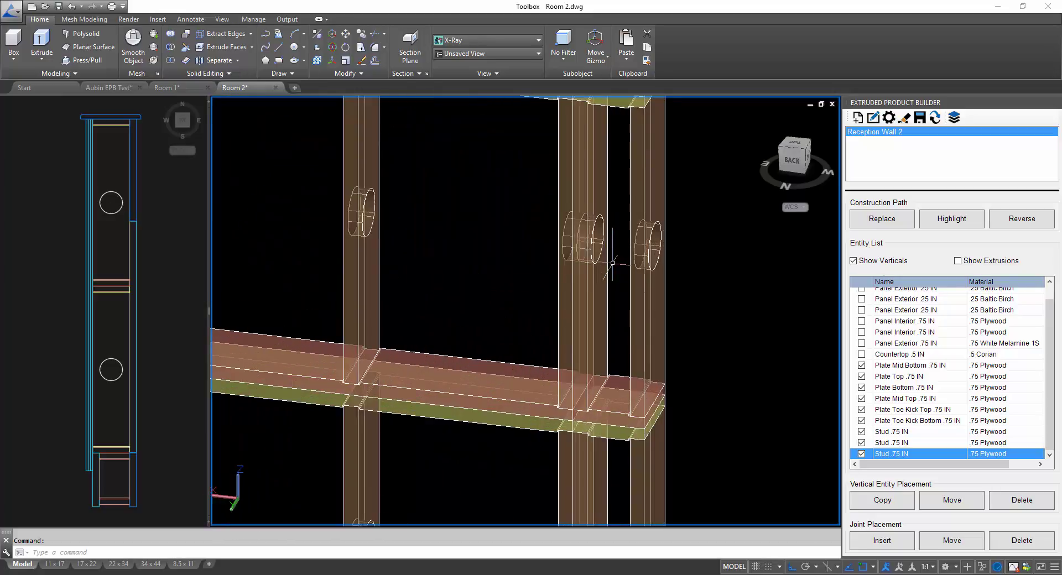
pyautogui.keyDown('shift'); pyautogui.moveTo(601, 299); pyautogui.dragTo(436, 357, button='middle'); pyautogui.keyUp('shift')
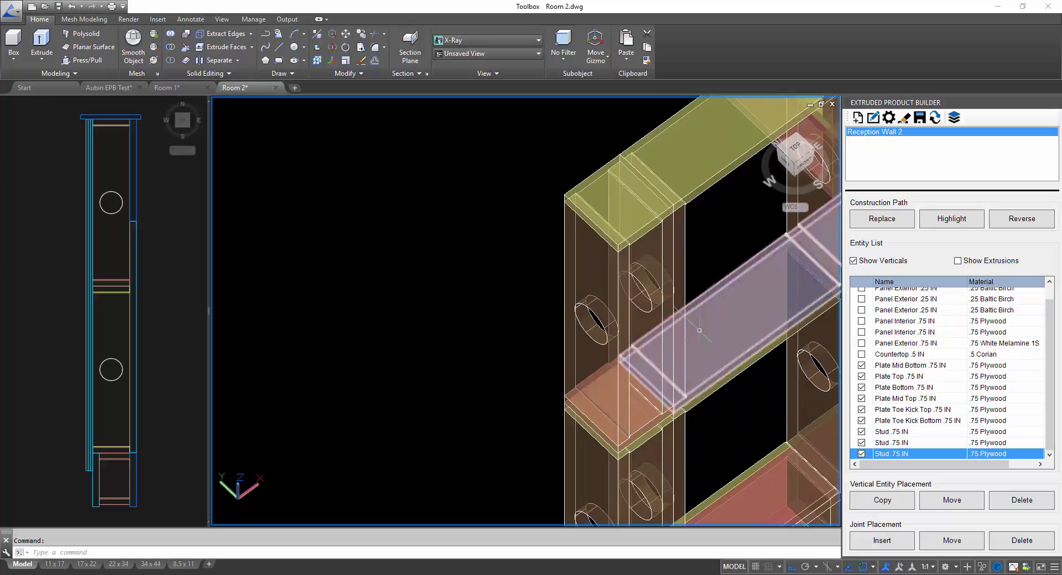
pyautogui.moveTo(633, 333); pyautogui.dragTo(476, 348, button='middle')
pyautogui.moveTo(447, 257); pyautogui.dragTo(491, 318, button='middle')
pyautogui.scroll(-3, 491, 318)
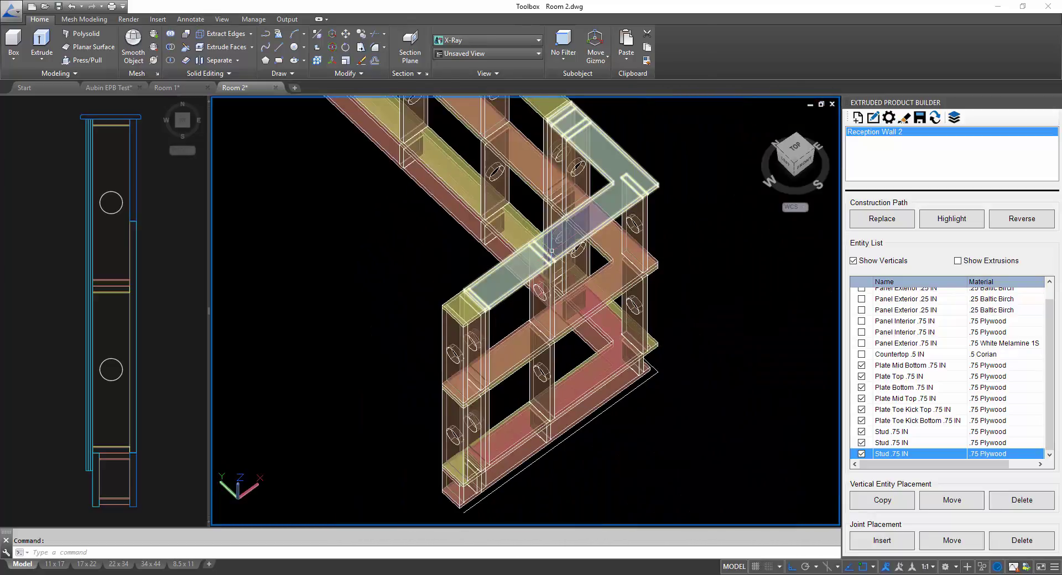
# Remove the top plate joint near the free end of the short return and confirm the removal.
pyautogui.scroll(5, 489, 296)
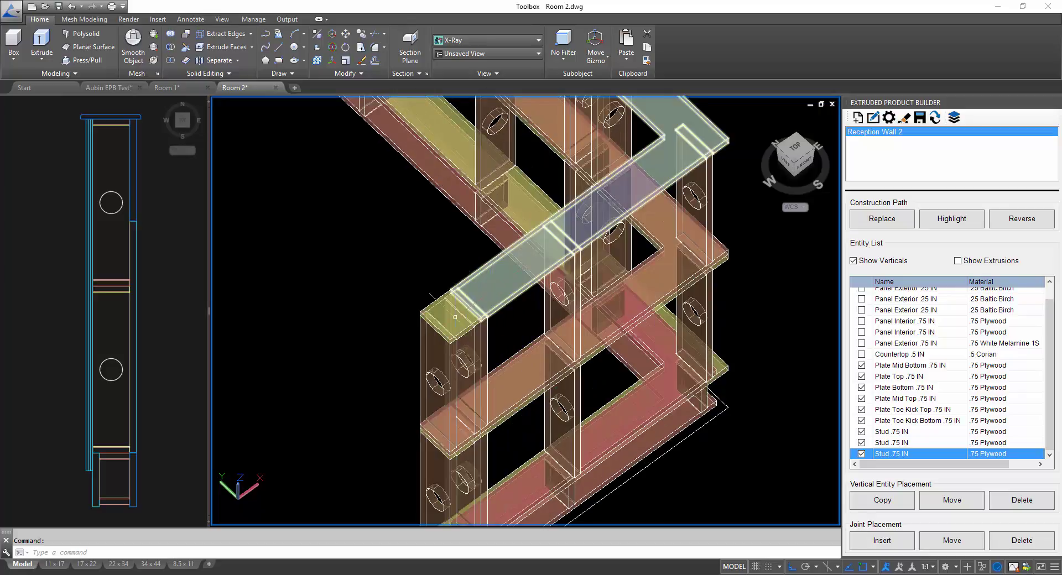
pyautogui.scroll(2, 469, 336)
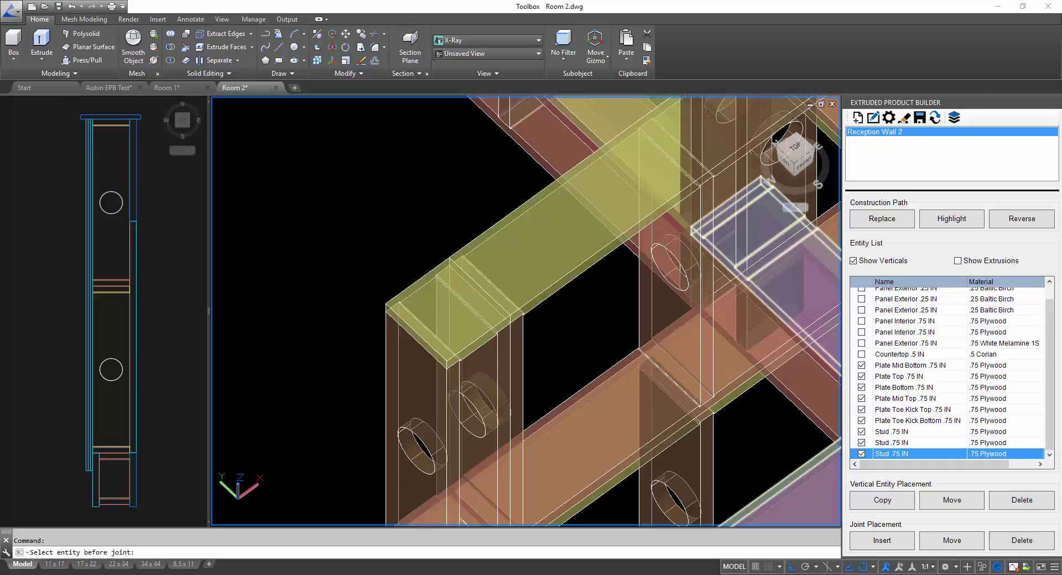
pyautogui.click(728, 470)
pyautogui.click(544, 377)
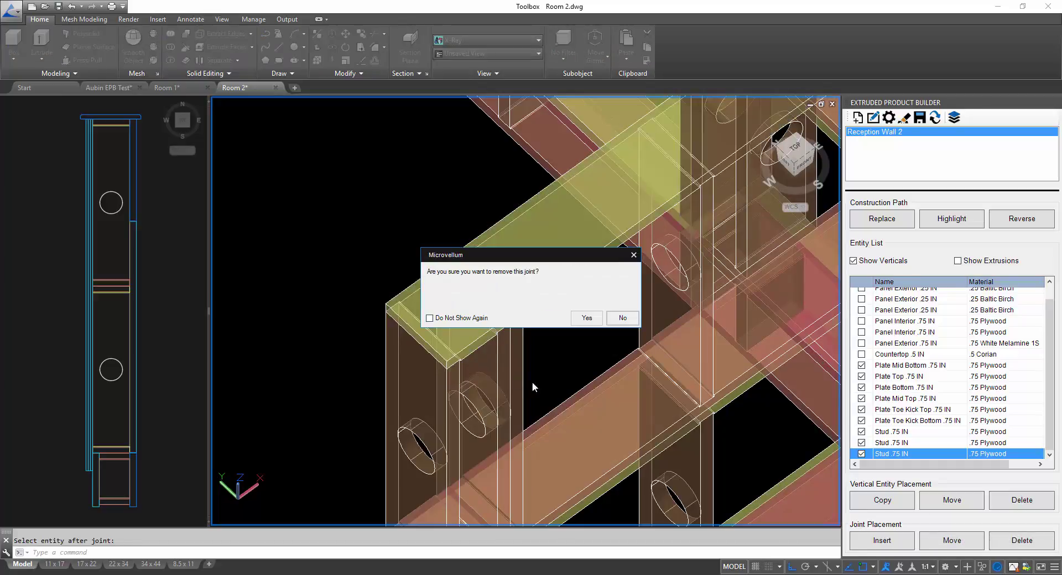
pyautogui.click(585, 318)
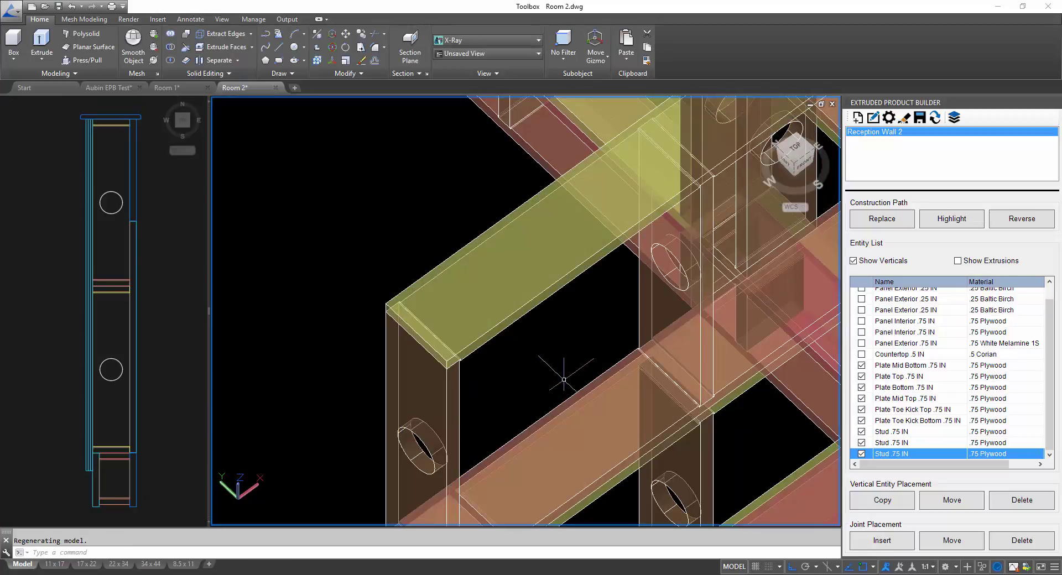
# Remove the joint near the free end of the short return in the upper of the two mid plates.
pyautogui.keyDown('shift'); pyautogui.moveTo(578, 358); pyautogui.dragTo(489, 301, button='middle'); pyautogui.keyUp('shift')
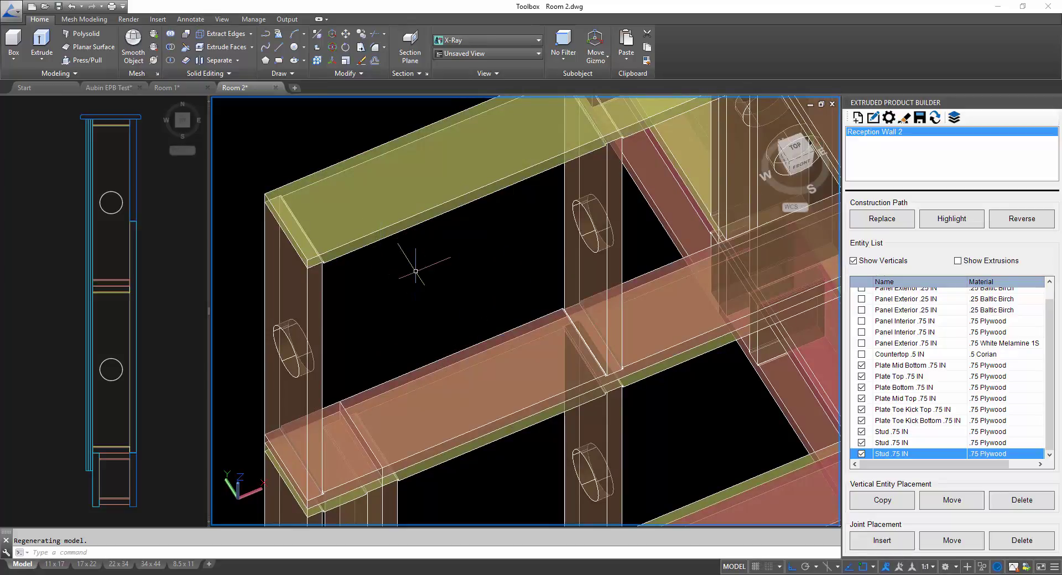
pyautogui.keyDown('shift'); pyautogui.moveTo(521, 377); pyautogui.dragTo(533, 359, button='middle'); pyautogui.keyUp('shift')
pyautogui.keyDown('shift'); pyautogui.moveTo(539, 445); pyautogui.dragTo(539, 424, button='middle'); pyautogui.keyUp('shift')
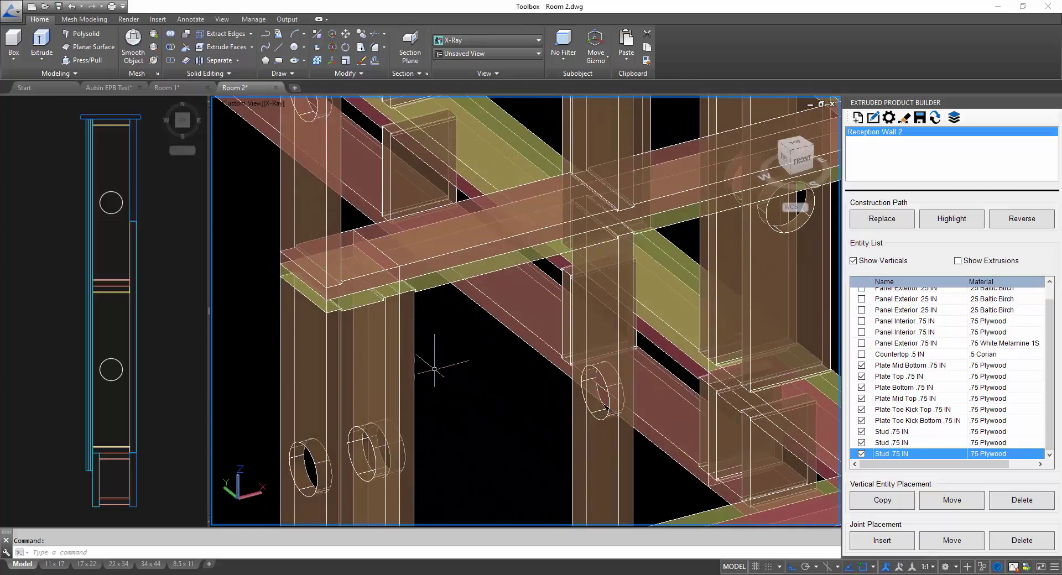
pyautogui.moveTo(437, 354); pyautogui.dragTo(447, 383, button='middle')
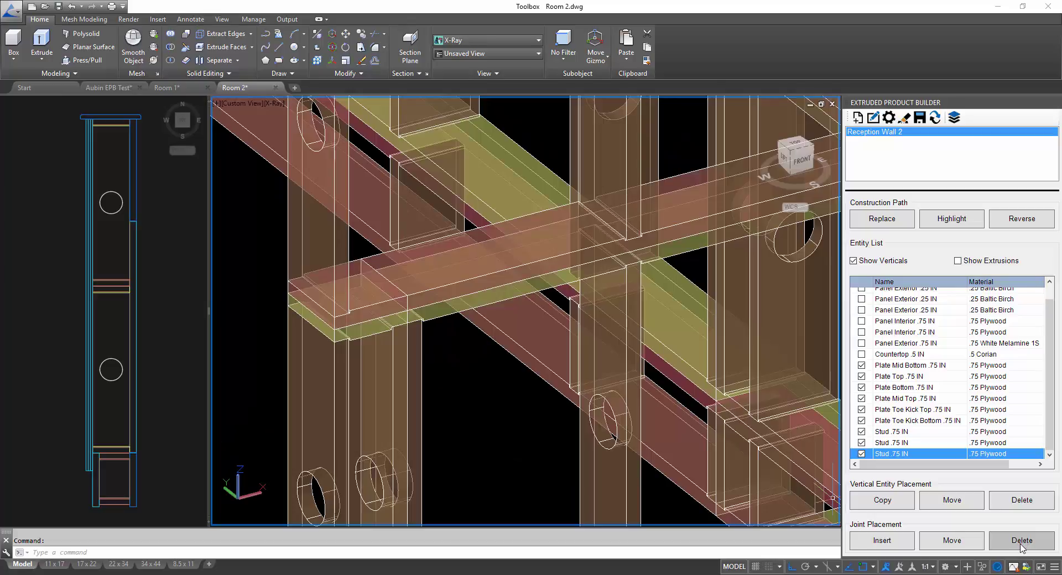
pyautogui.click(436, 303)
pyautogui.click(380, 307)
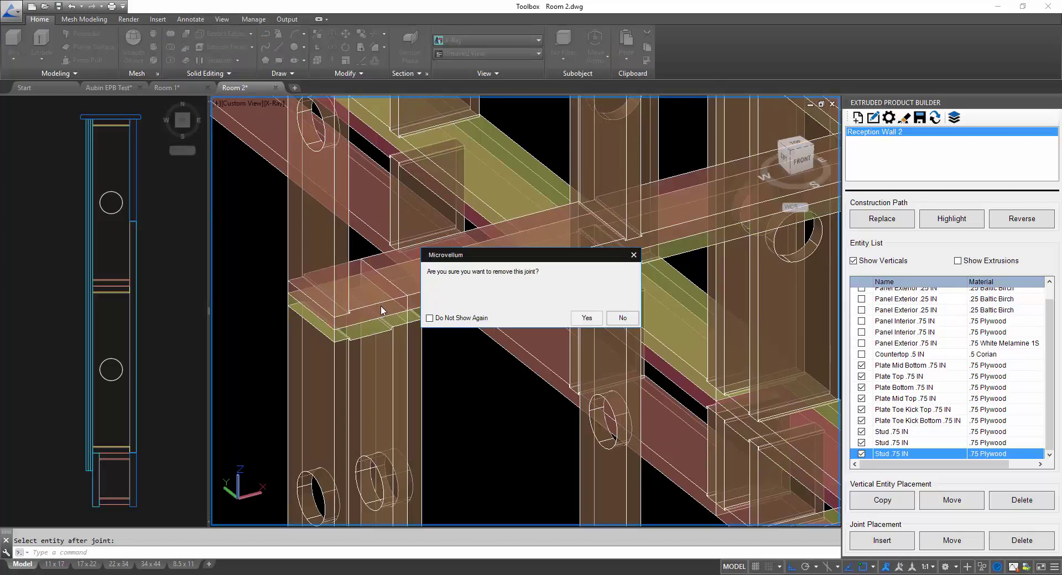
pyautogui.click(600, 320)
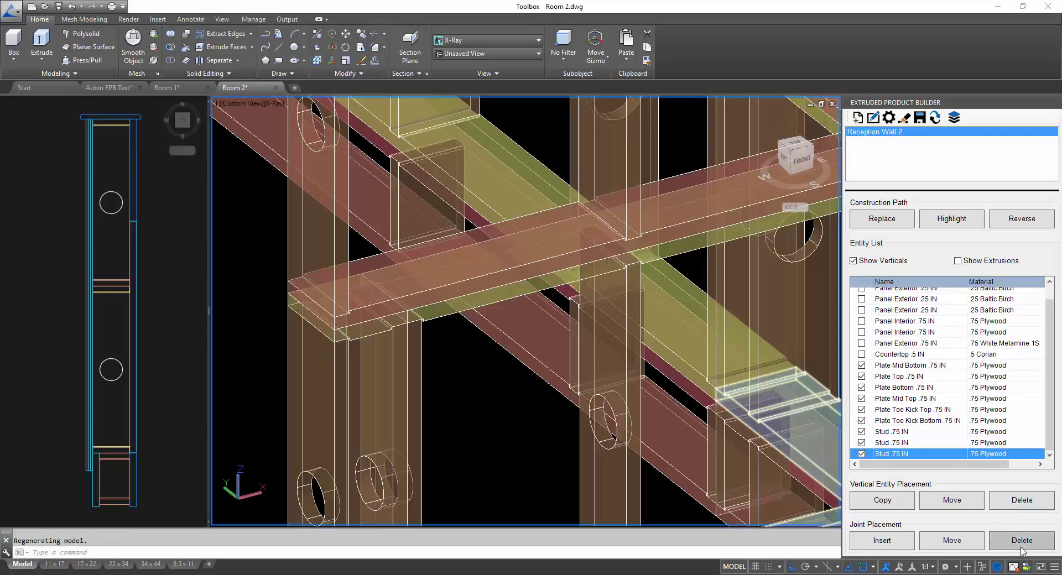
# Remove the matching joint in the lower of the two mid plates at the return's free end.
pyautogui.click(1021, 546)
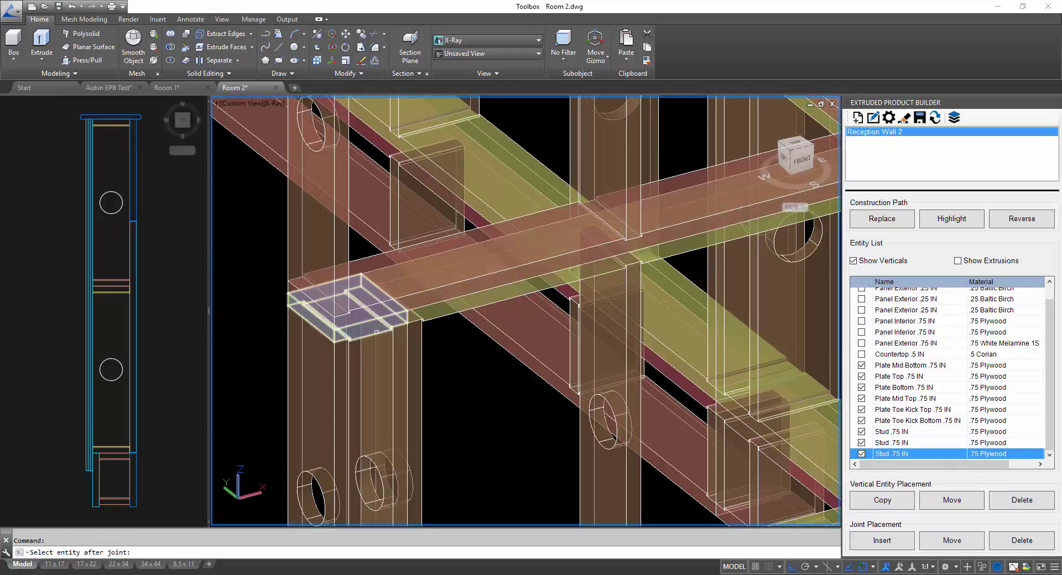
pyautogui.click(402, 350)
pyautogui.click(585, 324)
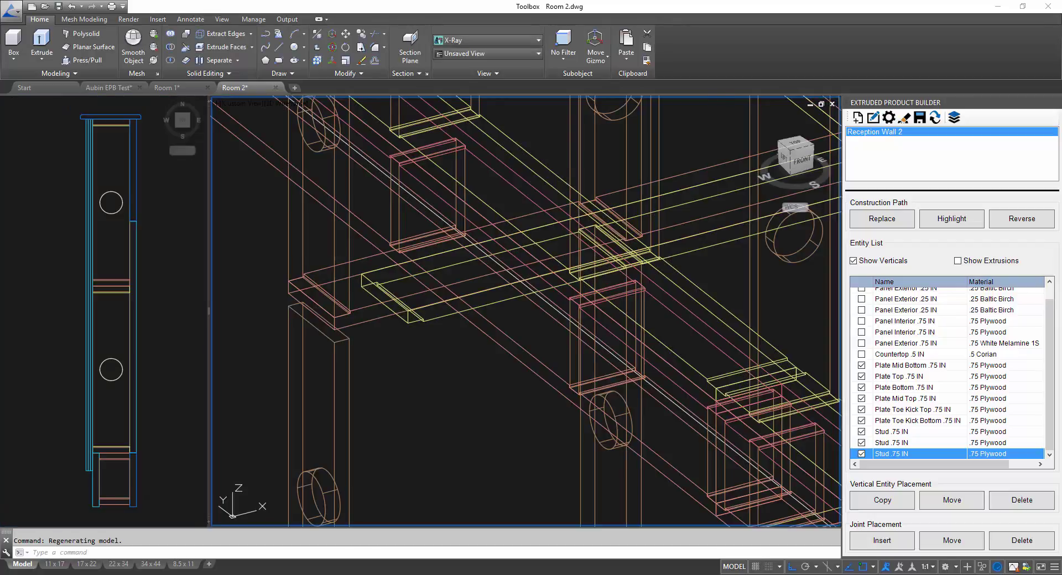
# Remove the toe kick top plate joint near the free end of the short return.
pyautogui.scroll(-4, 448, 386)
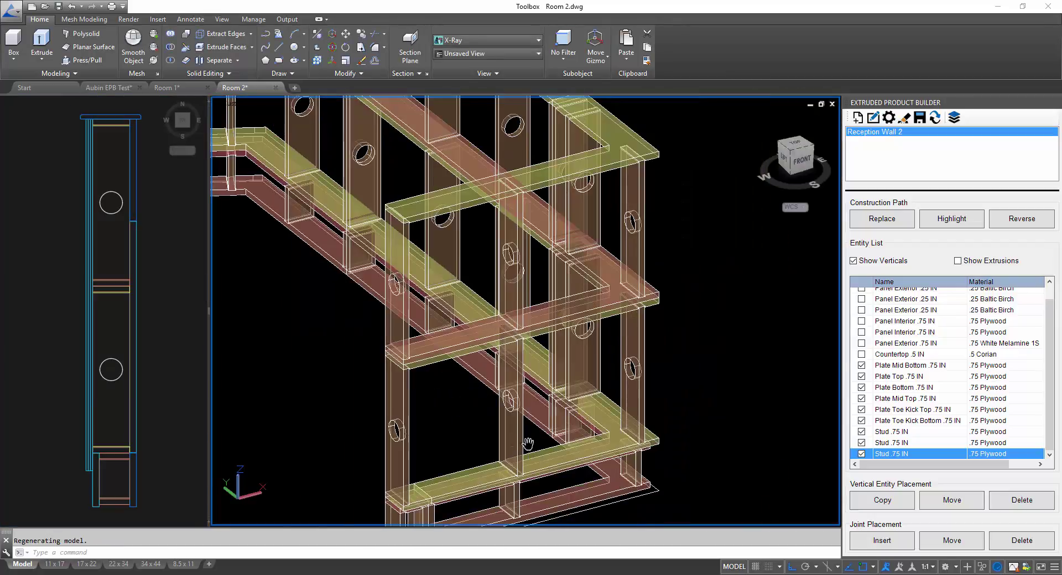
pyautogui.scroll(4, 376, 387)
pyautogui.scroll(2, 376, 387)
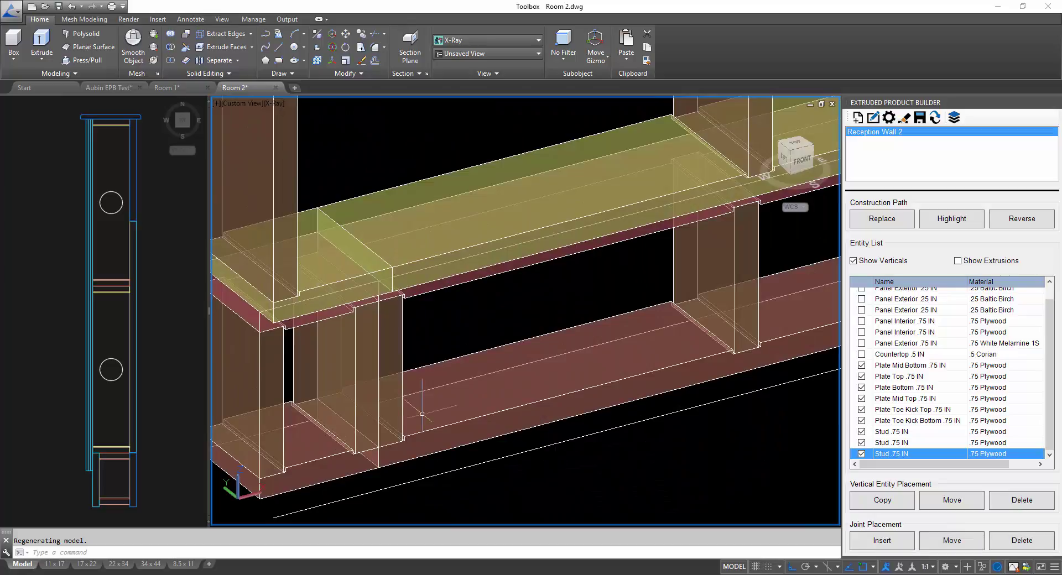
pyautogui.keyDown('shift'); pyautogui.moveTo(437, 350); pyautogui.dragTo(544, 280, button='middle'); pyautogui.keyUp('shift')
pyautogui.keyDown('shift'); pyautogui.moveTo(522, 210); pyautogui.dragTo(507, 286, button='middle'); pyautogui.keyUp('shift')
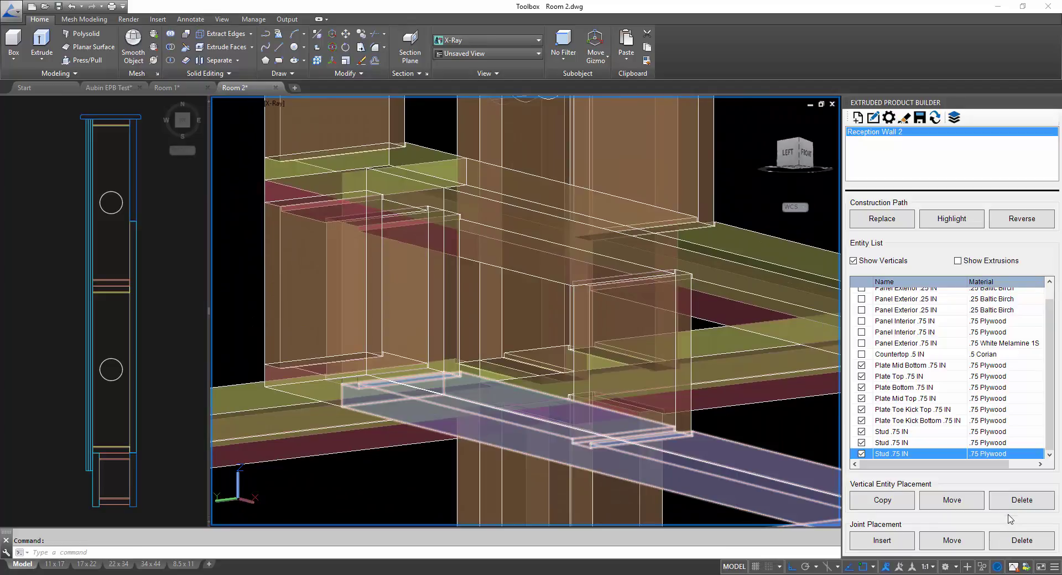
pyautogui.click(1021, 541)
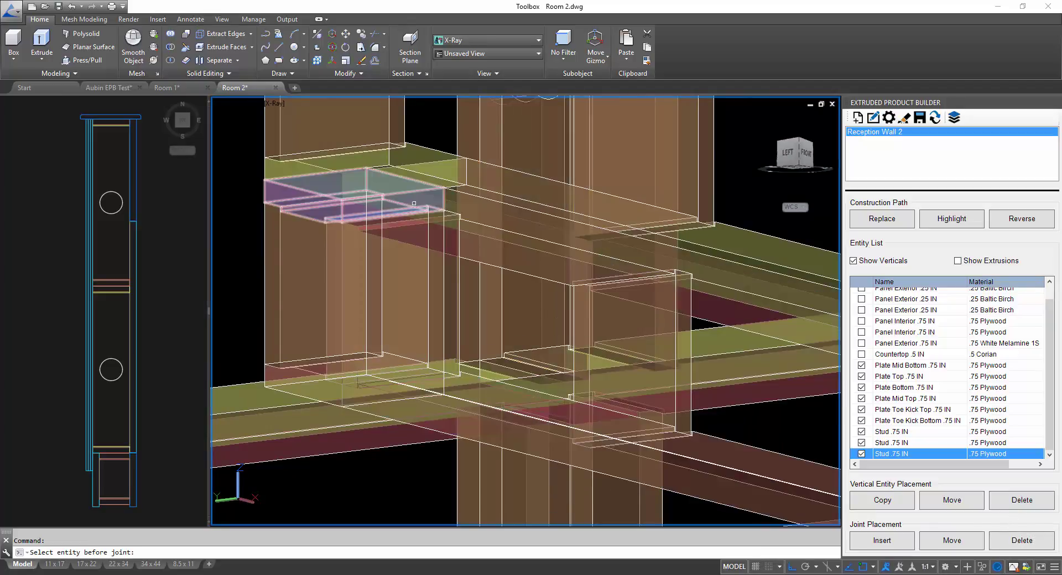
pyautogui.click(478, 210)
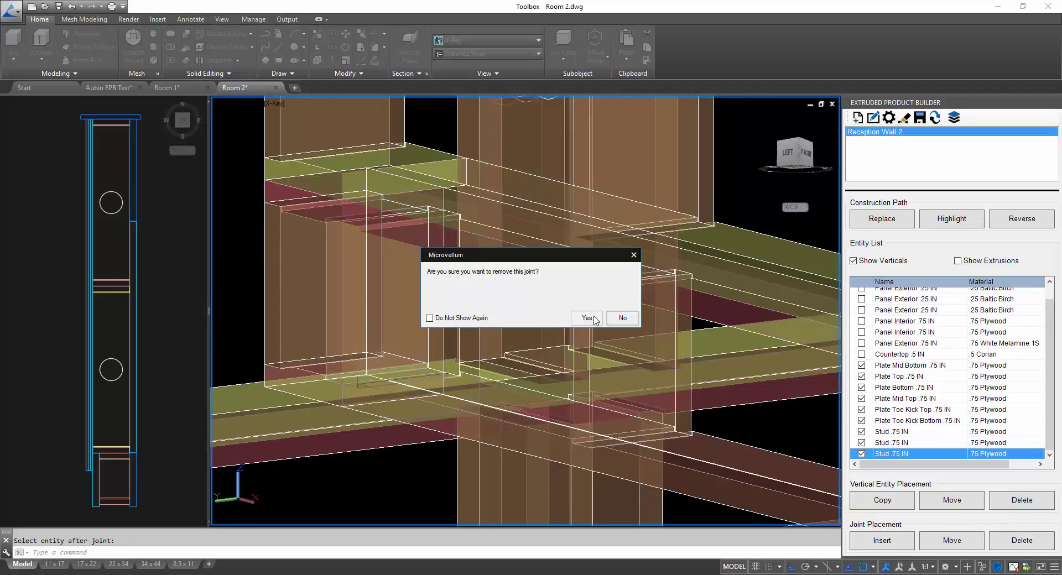
pyautogui.click(587, 318)
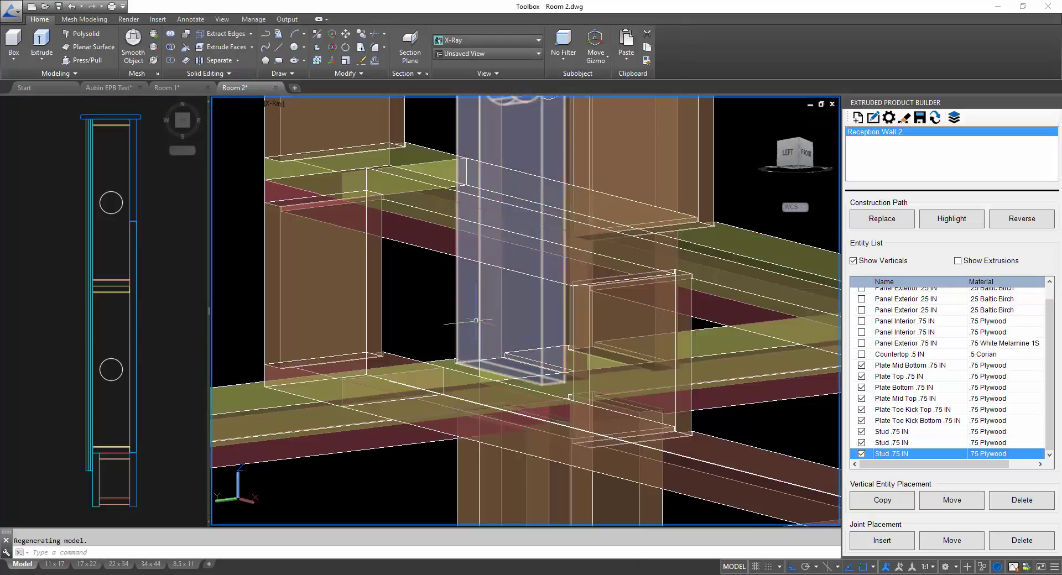
# Remove the toe kick bottom plate joint near the free end of the short return.
pyautogui.keyDown('shift'); pyautogui.moveTo(476, 320); pyautogui.dragTo(400, 338, button='middle'); pyautogui.keyUp('shift')
pyautogui.keyDown('shift'); pyautogui.moveTo(441, 298); pyautogui.dragTo(489, 302, button='middle'); pyautogui.keyUp('shift')
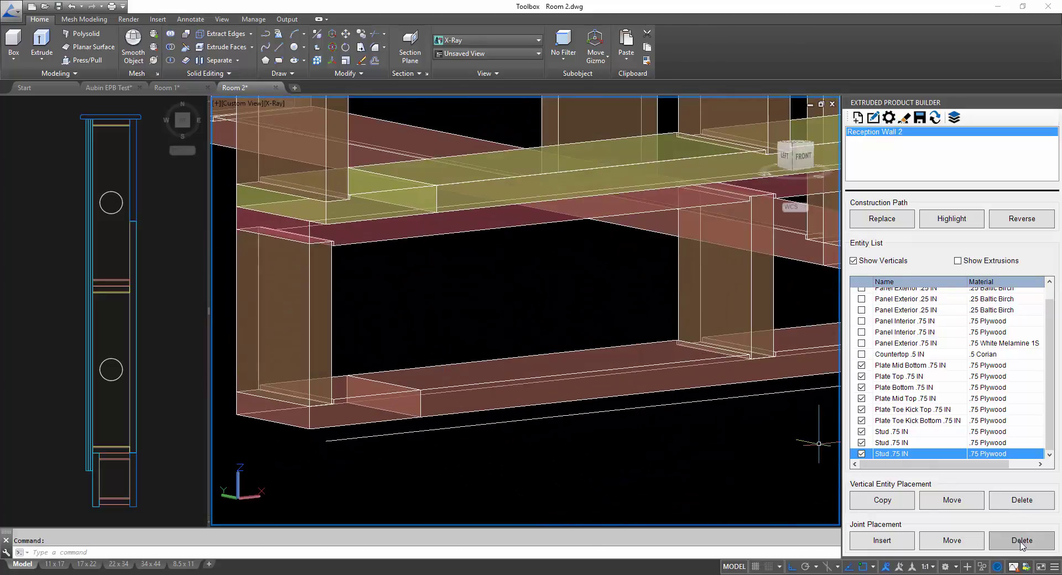
pyautogui.click(510, 396)
pyautogui.click(386, 403)
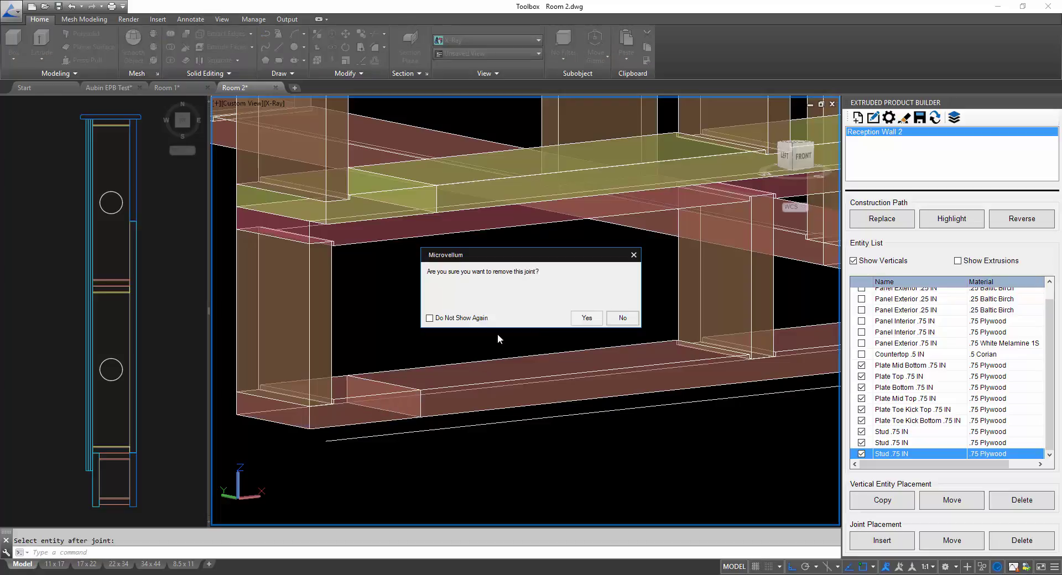
pyautogui.click(583, 319)
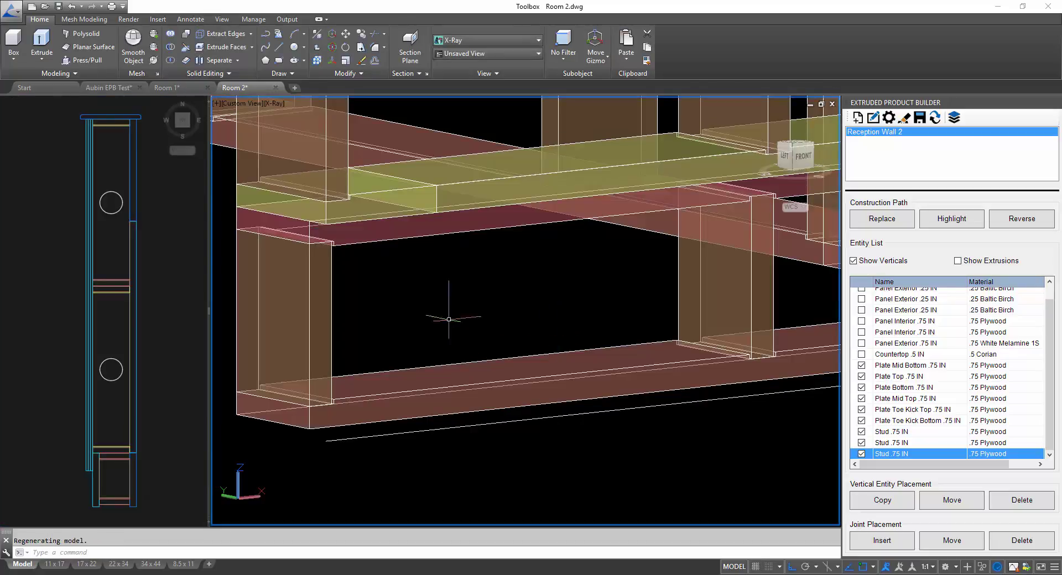
# Remove the bottom plate joint near the free end of the short return.
pyautogui.keyDown('shift'); pyautogui.moveTo(421, 307); pyautogui.dragTo(454, 366, button='middle'); pyautogui.keyUp('shift')
pyautogui.scroll(-1, 464, 265)
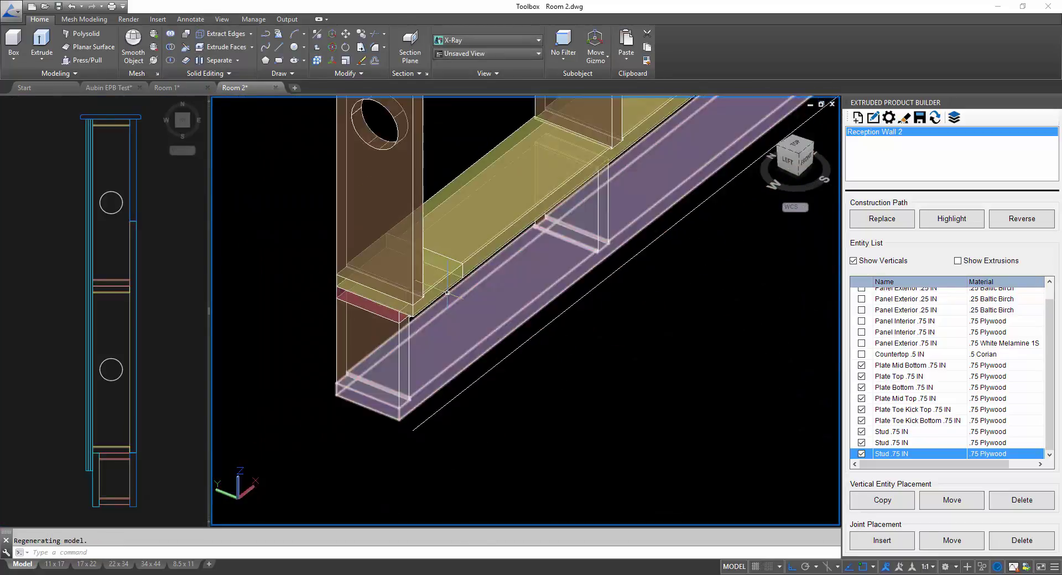
pyautogui.scroll(1, 463, 269)
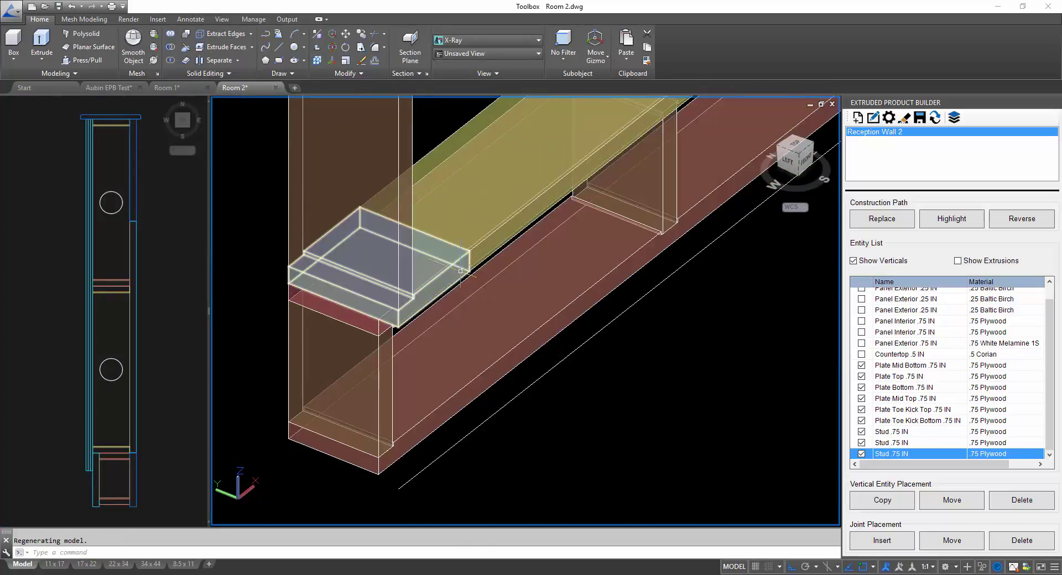
pyautogui.click(1022, 540)
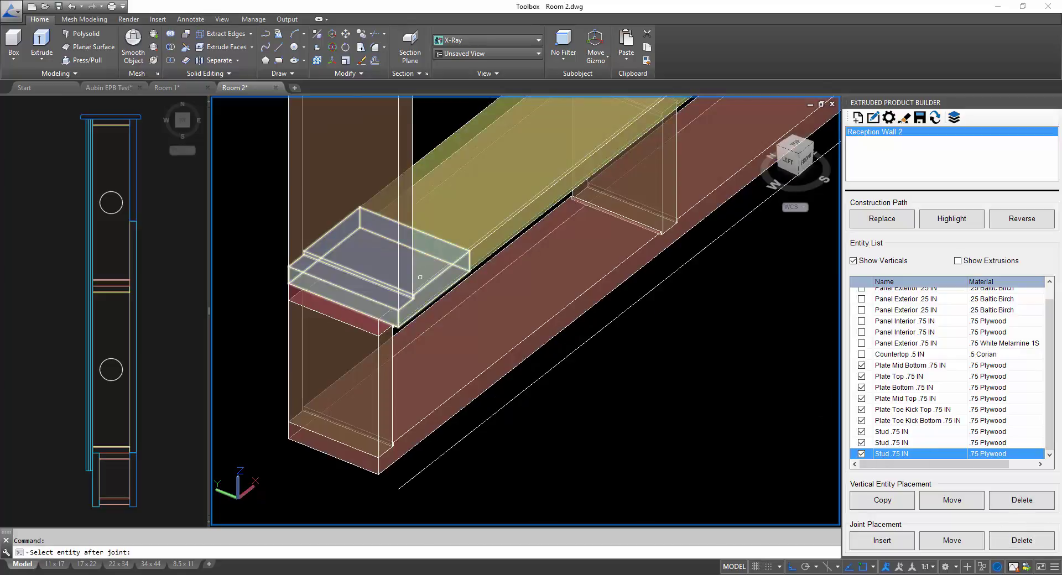
pyautogui.click(439, 282)
pyautogui.click(586, 318)
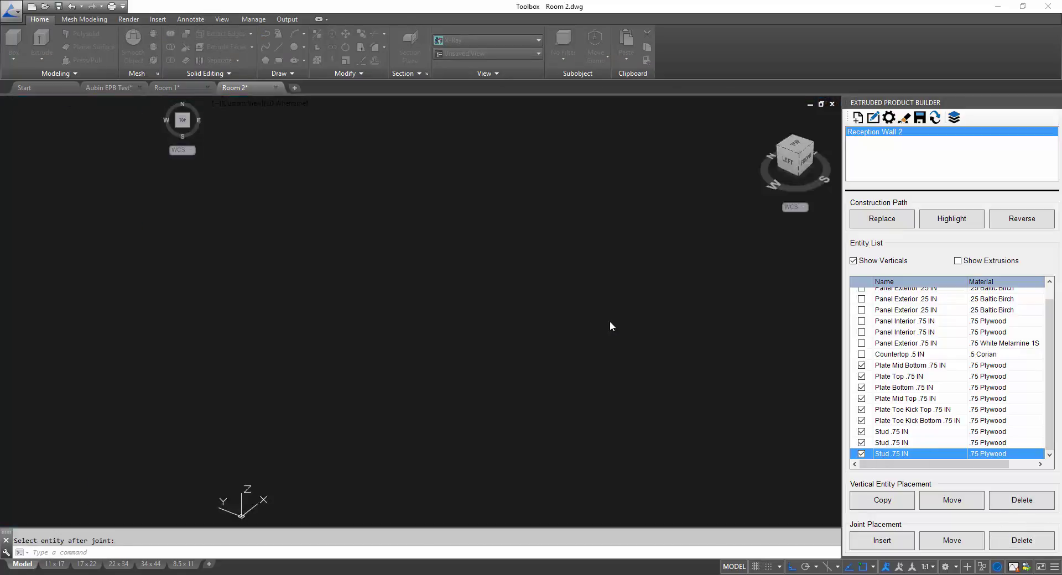
# Move the upper stud at the outer corner of the short return away from the corner, along the return.
pyautogui.scroll(-5, 550, 281)
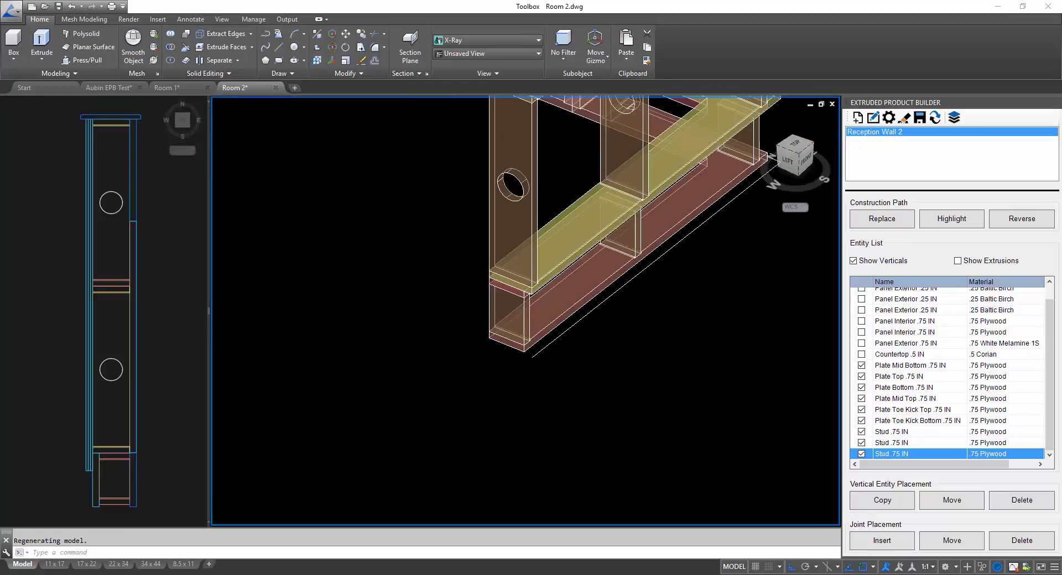
pyautogui.keyDown('shift'); pyautogui.moveTo(621, 287); pyautogui.dragTo(519, 317, button='middle'); pyautogui.keyUp('shift')
pyautogui.moveTo(526, 224); pyautogui.dragTo(440, 395, button='middle')
pyautogui.moveTo(386, 199); pyautogui.dragTo(661, 236, button='middle')
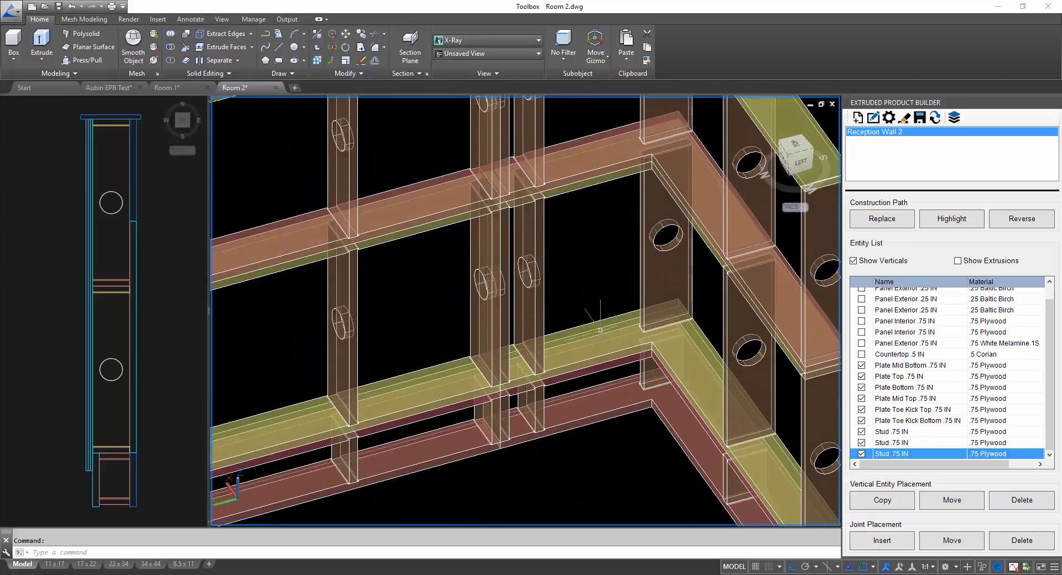
pyautogui.keyDown('shift'); pyautogui.moveTo(599, 334); pyautogui.dragTo(566, 327, button='middle'); pyautogui.keyUp('shift')
pyautogui.scroll(4, 539, 335)
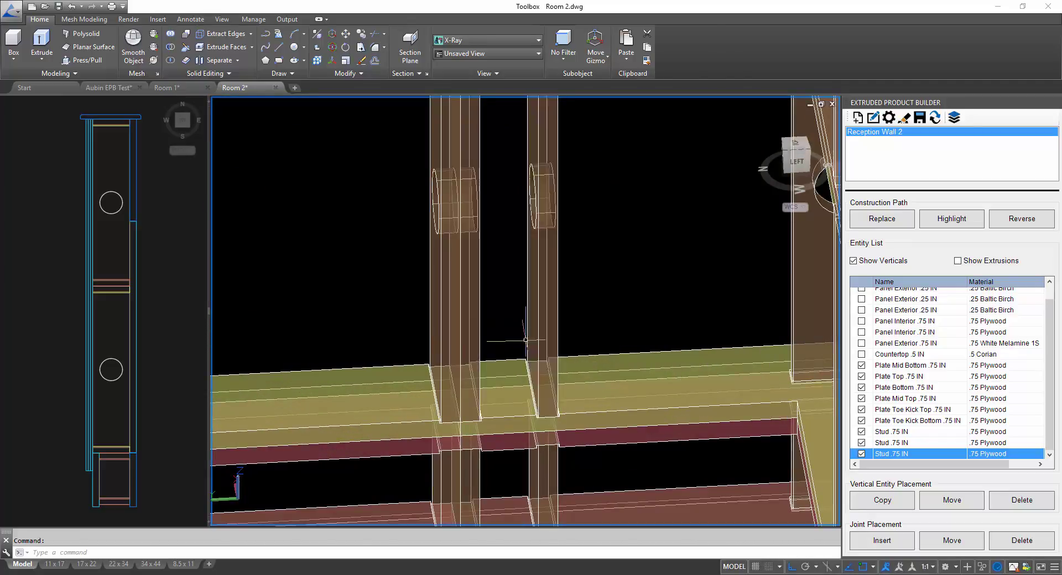
pyautogui.keyDown('shift'); pyautogui.moveTo(675, 283); pyautogui.dragTo(586, 315, button='middle'); pyautogui.keyUp('shift')
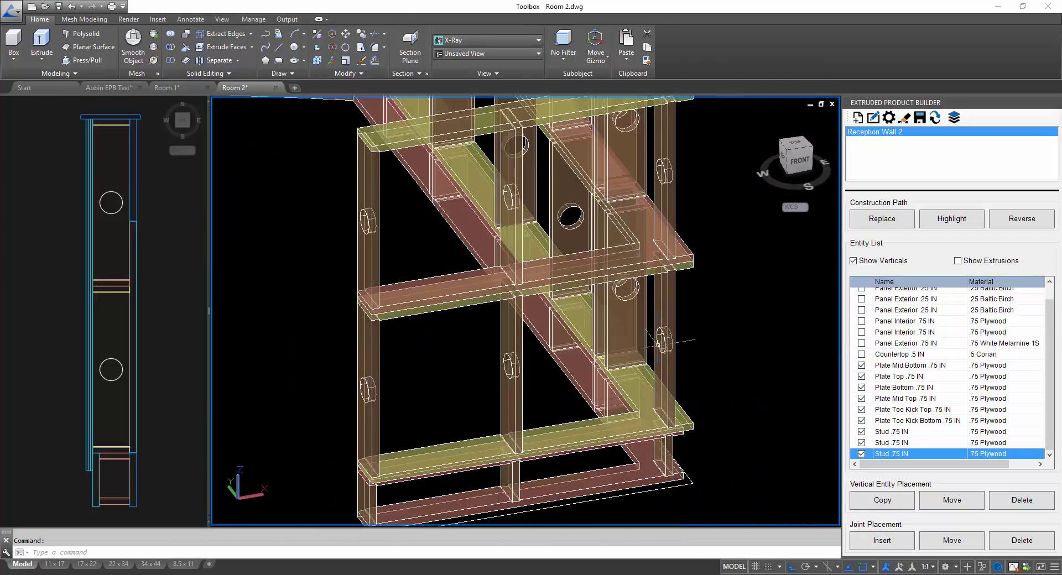
pyautogui.keyDown('shift'); pyautogui.moveTo(657, 344); pyautogui.dragTo(687, 260, button='middle'); pyautogui.keyUp('shift')
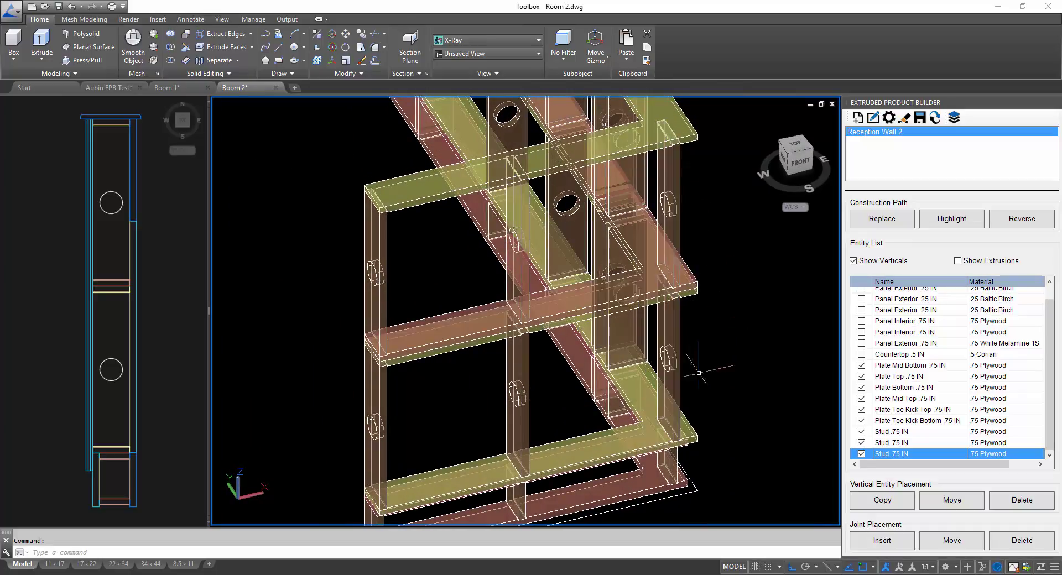
pyautogui.moveTo(723, 392); pyautogui.dragTo(722, 386, button='middle')
pyautogui.scroll(2, 690, 283)
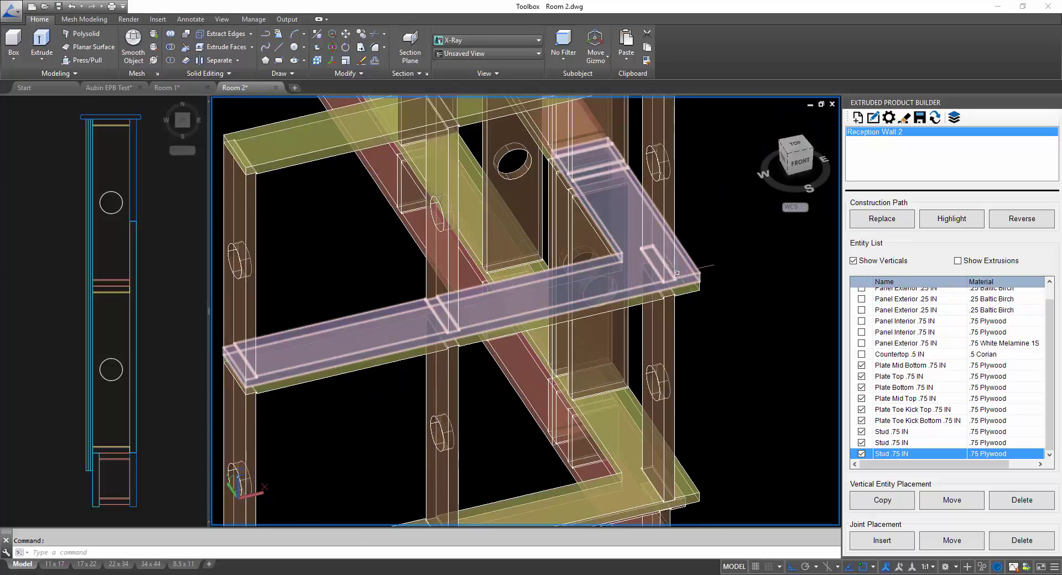
pyautogui.scroll(2, 676, 273)
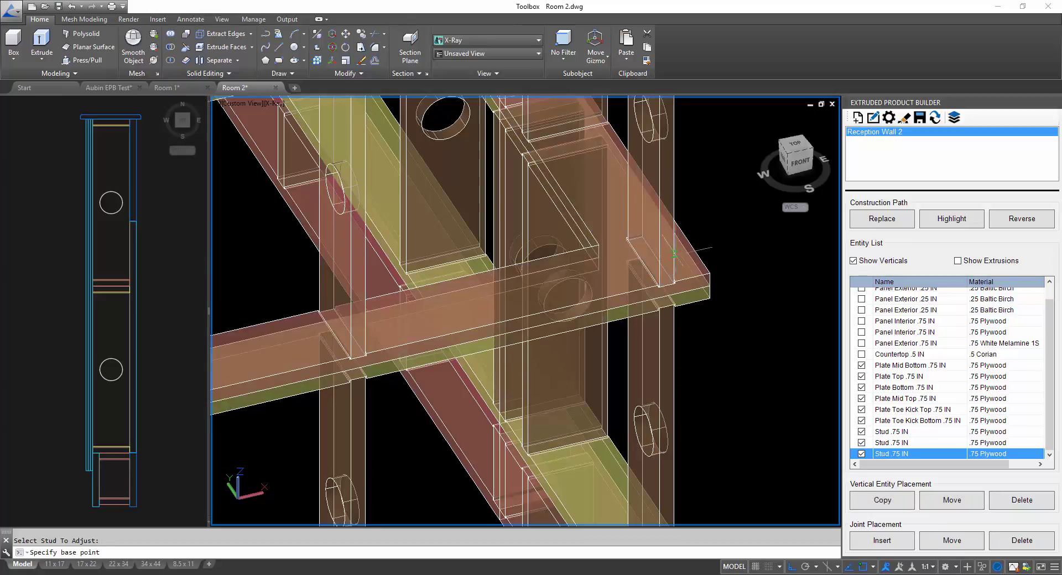
pyautogui.click(567, 299)
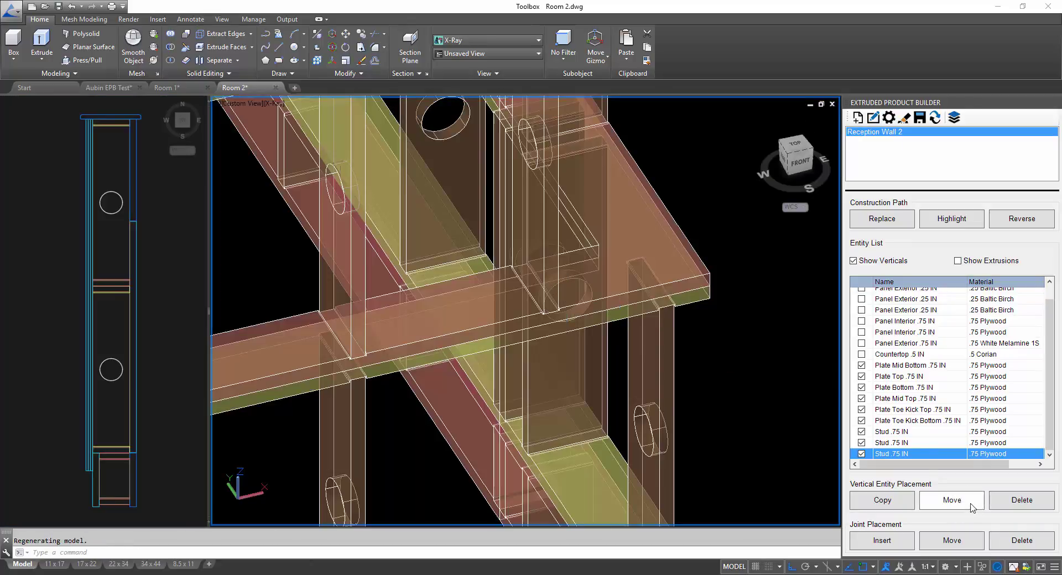
# Move the lower stud and the toe kick stud at the short return's corner inward to line up with the upper stud.
pyautogui.moveTo(718, 447); pyautogui.dragTo(630, 237, button='middle')
pyautogui.scroll(2, 603, 344)
pyautogui.moveTo(627, 362); pyautogui.dragTo(672, 283, button='middle')
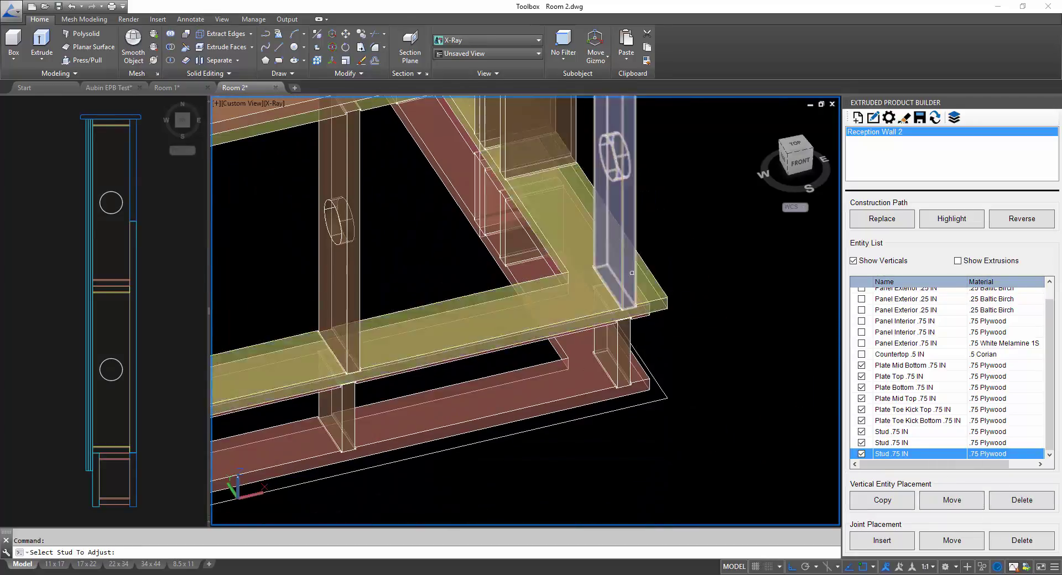
pyautogui.click(628, 281)
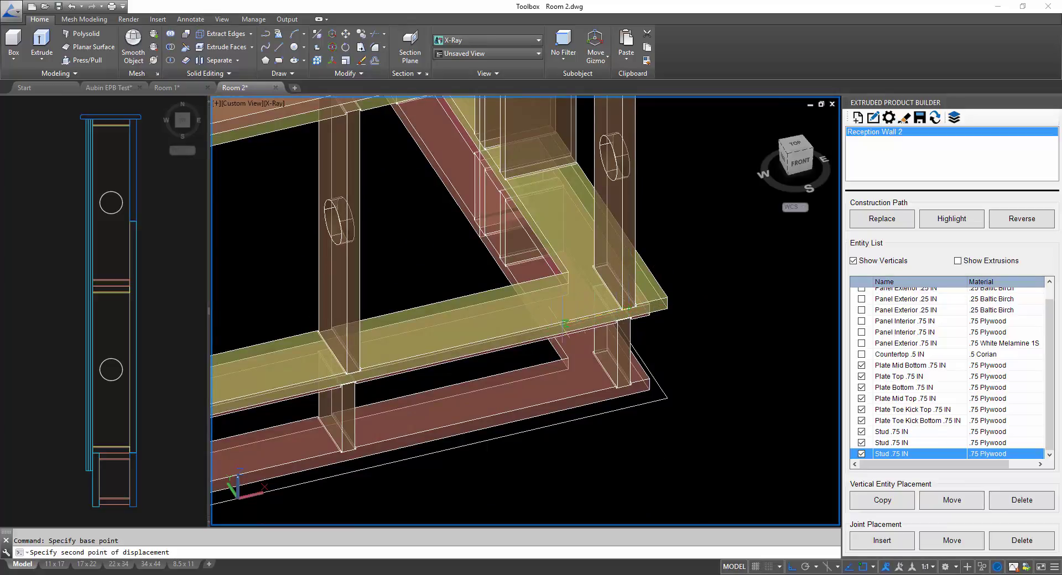
pyautogui.press('Return')
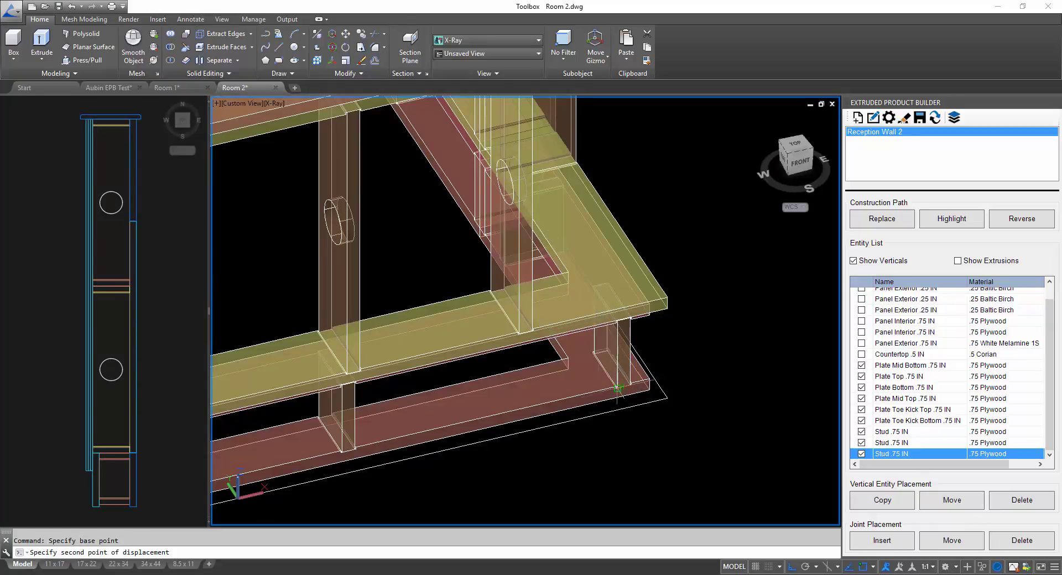
pyautogui.click(540, 405)
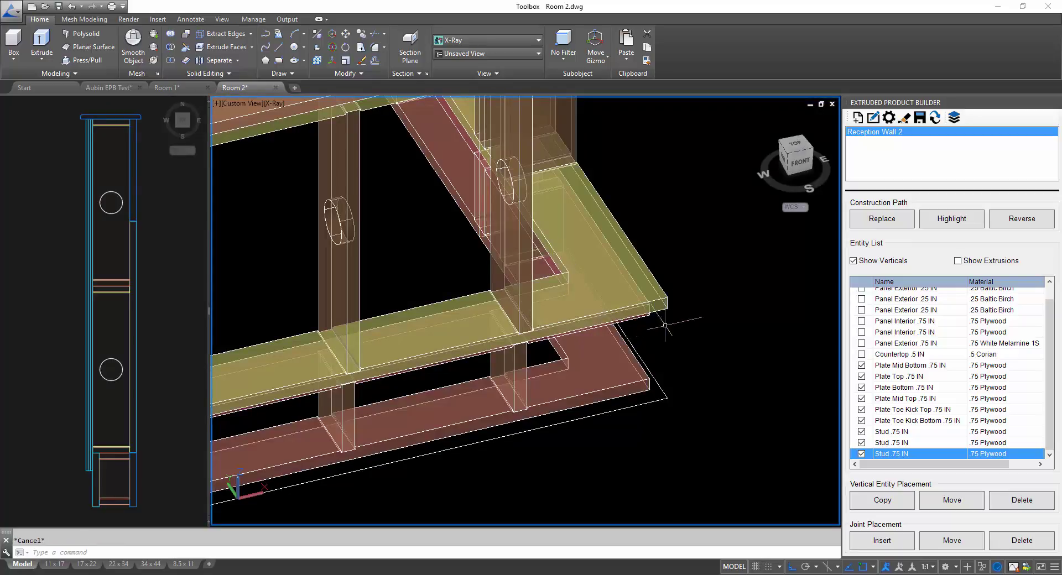
# Move the upper single stud beside the long wall's double stud toward the corner with the short return.
pyautogui.keyDown('shift'); pyautogui.moveTo(693, 258); pyautogui.dragTo(503, 290, button='middle'); pyautogui.keyUp('shift')
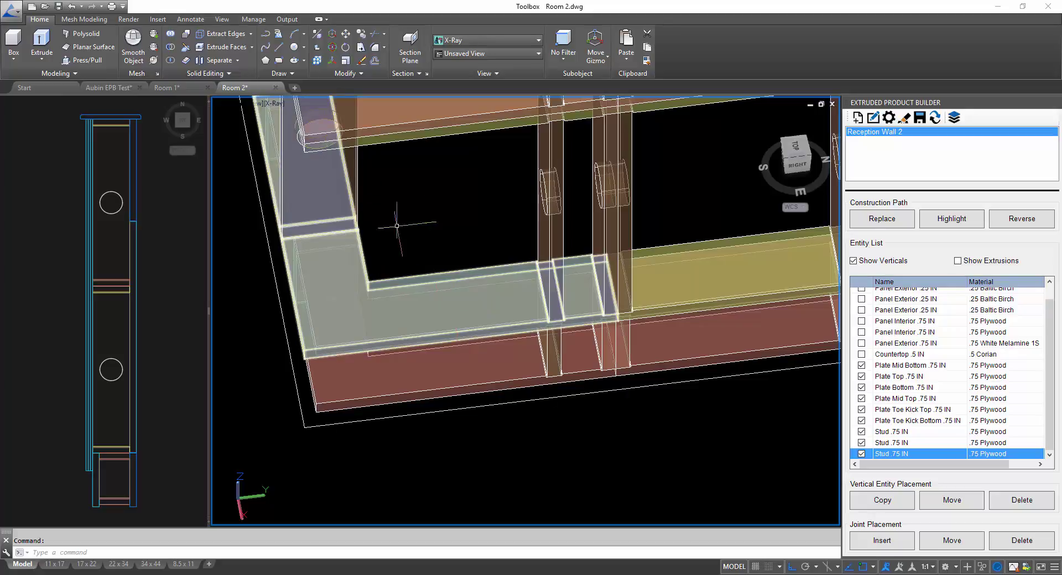
pyautogui.keyDown('shift'); pyautogui.moveTo(560, 461); pyautogui.dragTo(588, 414, button='middle'); pyautogui.keyUp('shift')
pyautogui.scroll(-2, 591, 380)
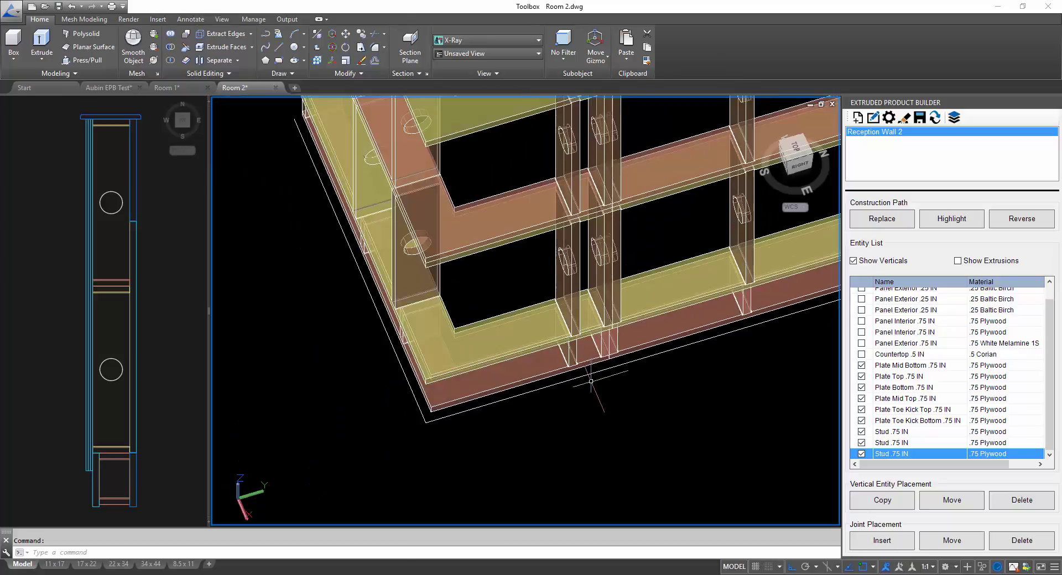
pyautogui.moveTo(595, 348); pyautogui.dragTo(577, 427, button='middle')
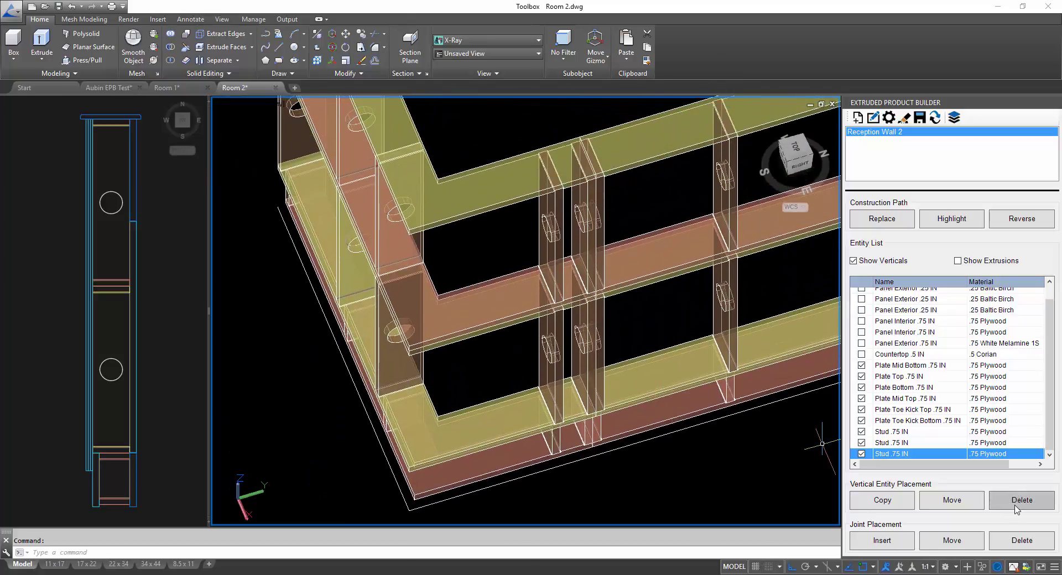
pyautogui.click(968, 504)
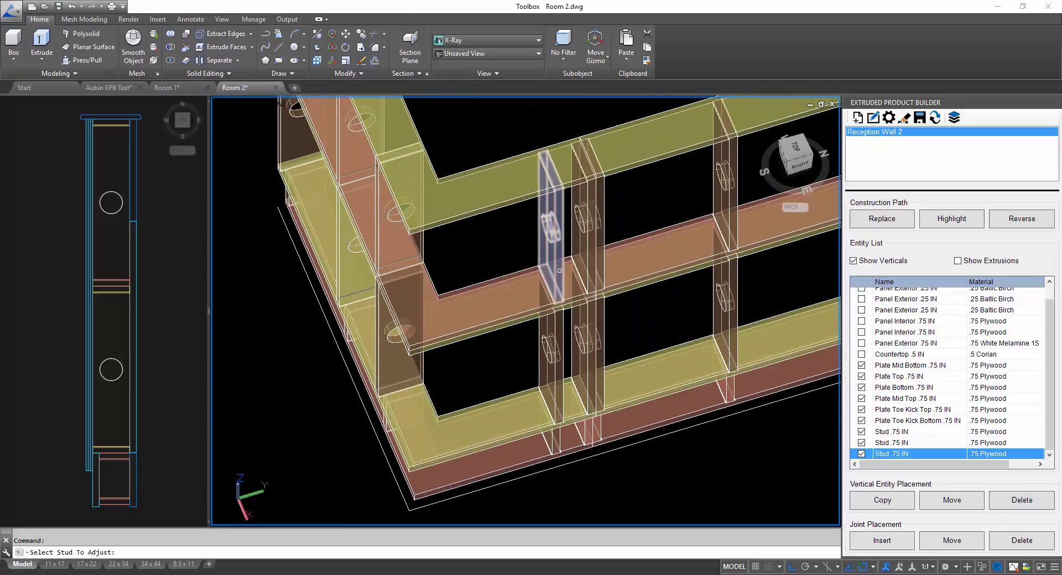
pyautogui.click(559, 285)
pyautogui.scroll(3, 555, 304)
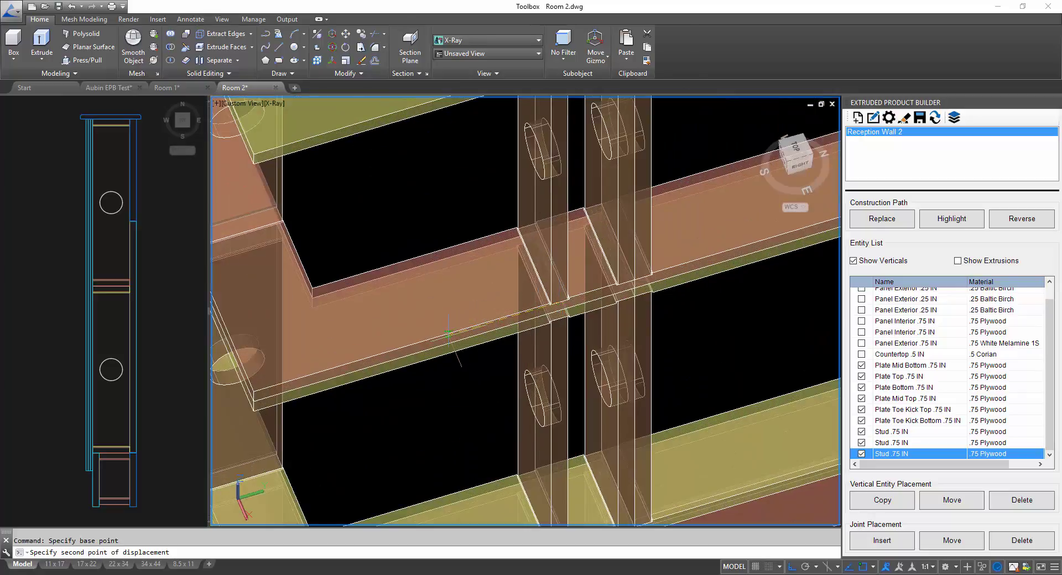
pyautogui.press('Return')
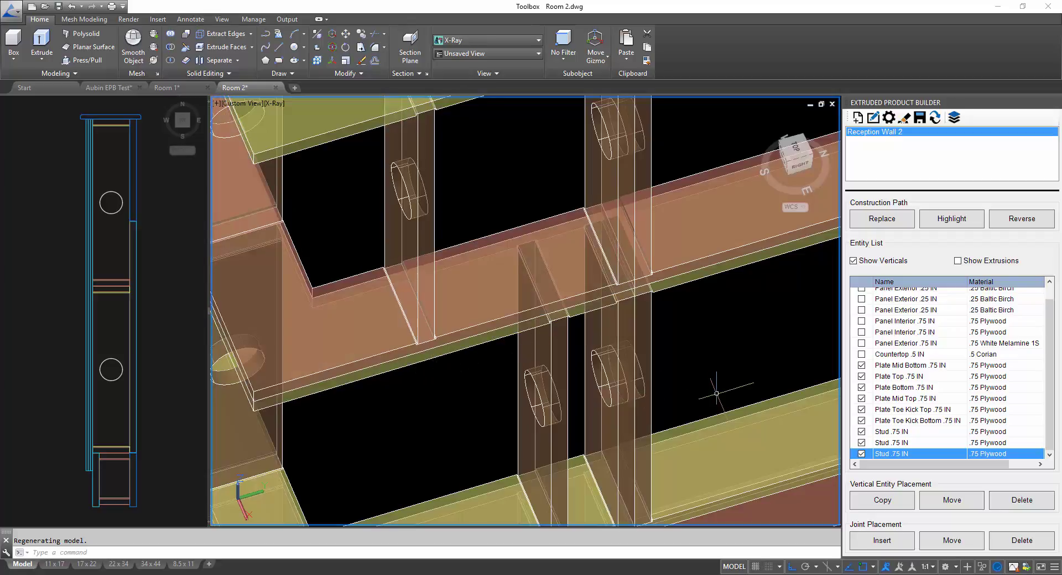
# Move the lower single stud beside the double stud toward the corner, in line with the upper stud.
pyautogui.keyDown('shift'); pyautogui.moveTo(710, 404); pyautogui.dragTo(728, 260, button='middle'); pyautogui.keyUp('shift')
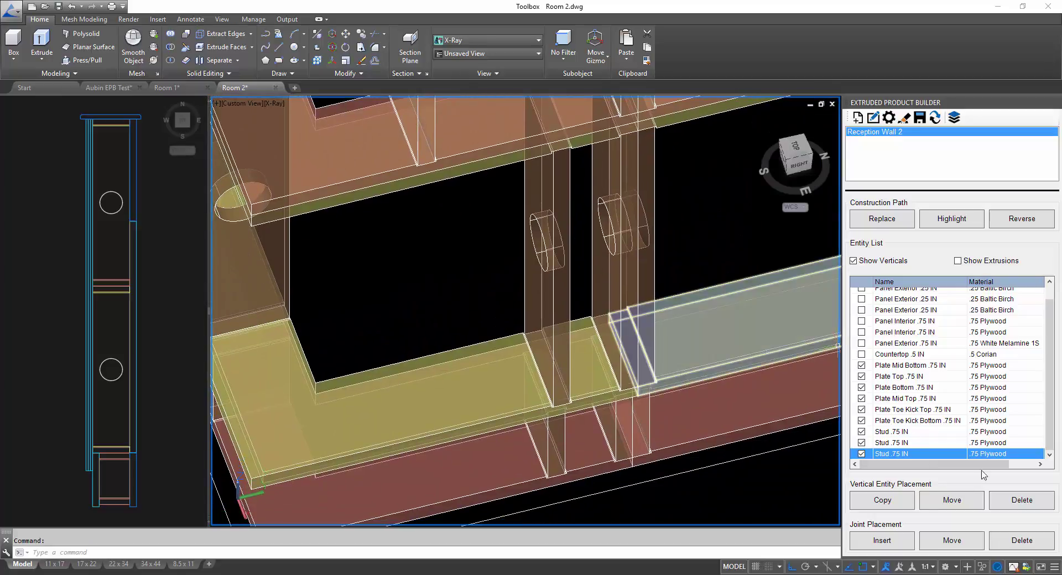
pyautogui.click(952, 500)
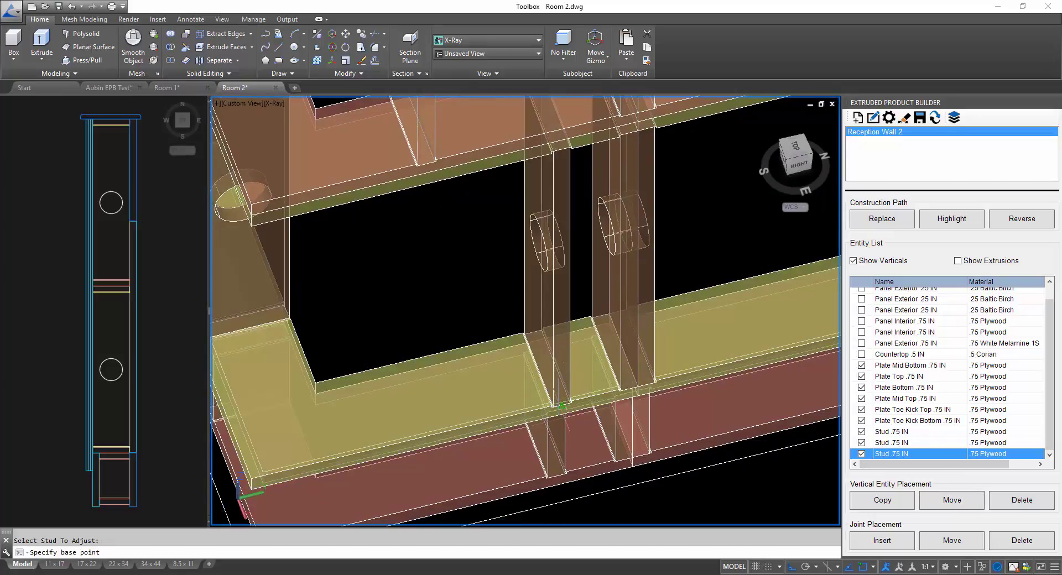
pyautogui.click(482, 421)
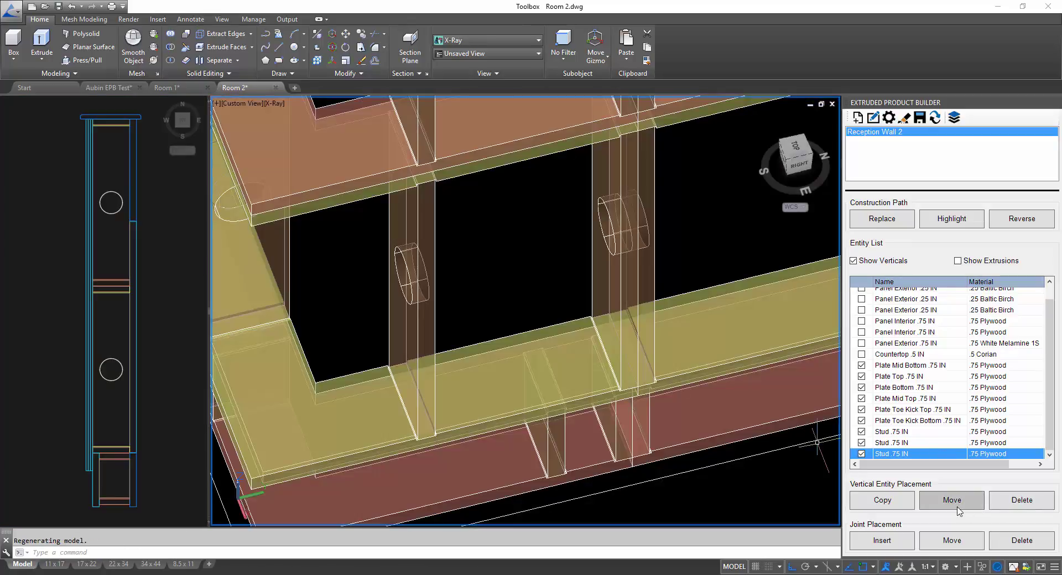
# Move the toe kick stud beside the double stud 6 in toward the corner, under the lower stud.
pyautogui.click(951, 500)
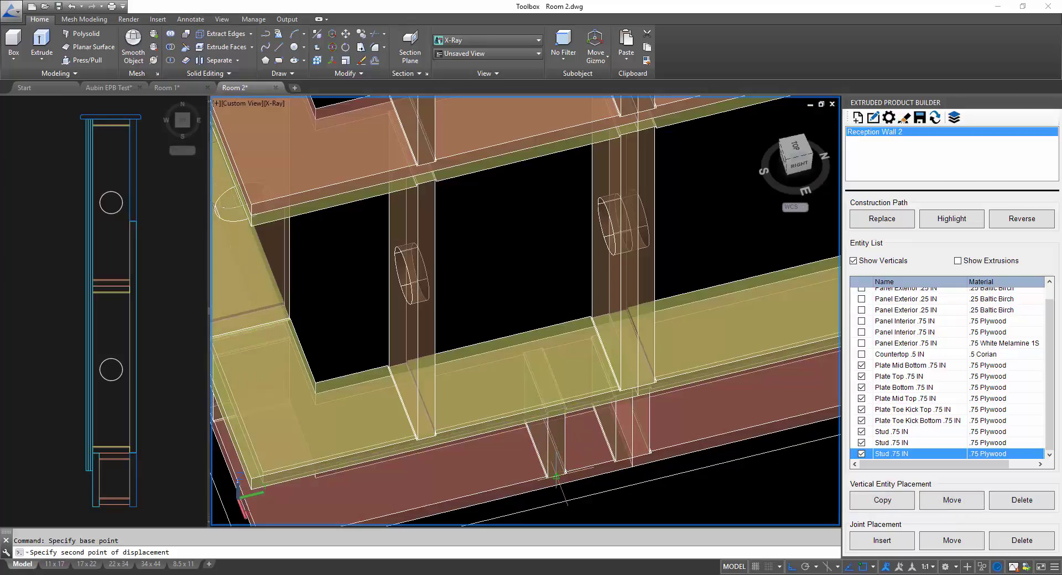
pyautogui.write('6')
pyautogui.press('Return')
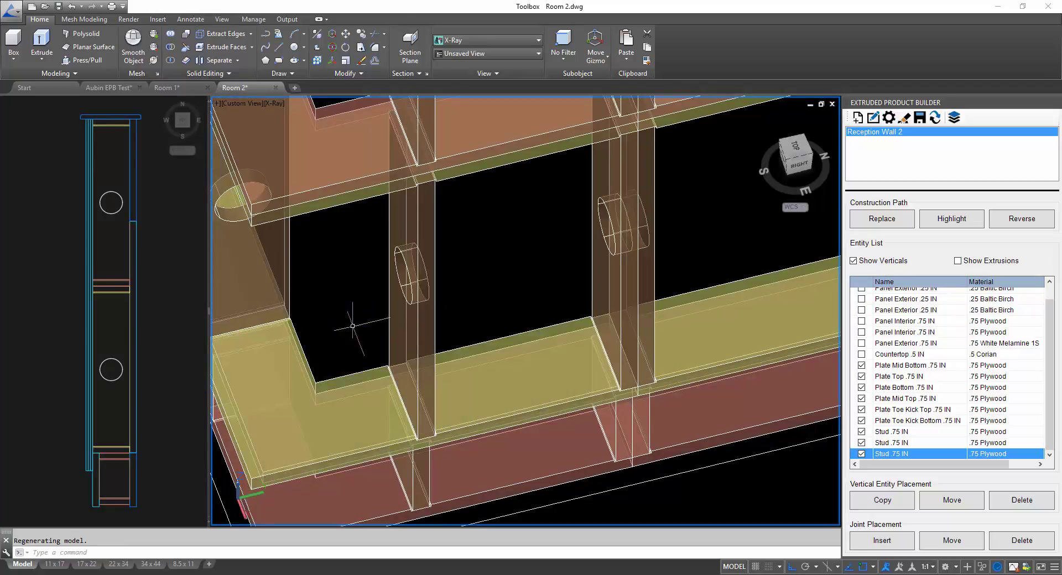
# Examine the stud spacing and plate joints around the whole wall frame, including the curved section.
pyautogui.keyDown('shift'); pyautogui.moveTo(360, 333); pyautogui.dragTo(631, 351, button='middle'); pyautogui.keyUp('shift')
pyautogui.scroll(-5, 629, 350)
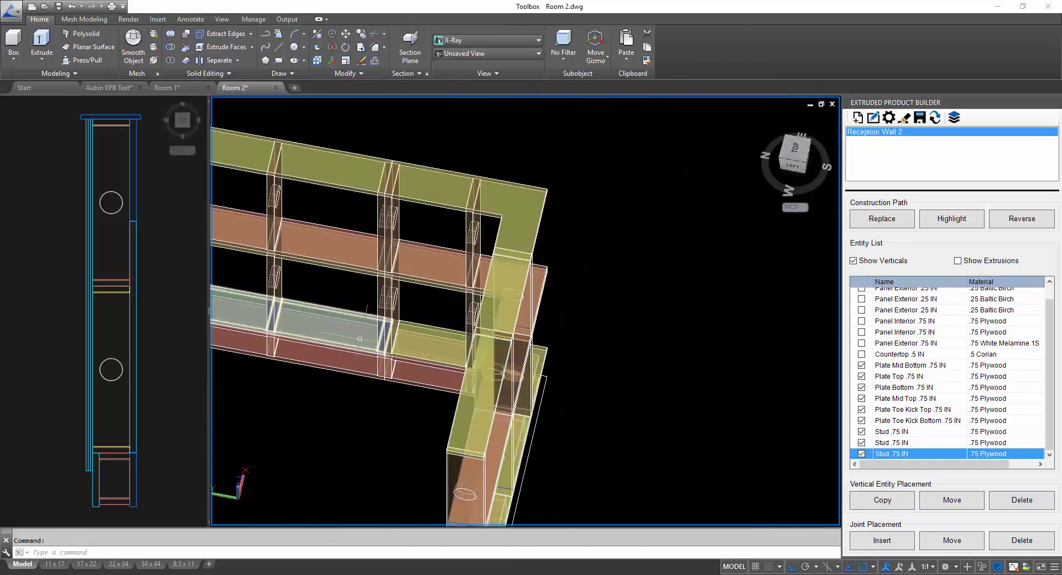
pyautogui.keyDown('shift'); pyautogui.moveTo(387, 334); pyautogui.dragTo(430, 314, button='middle'); pyautogui.keyUp('shift')
pyautogui.moveTo(478, 382); pyautogui.dragTo(517, 356, button='middle')
pyautogui.scroll(-4, 500, 372)
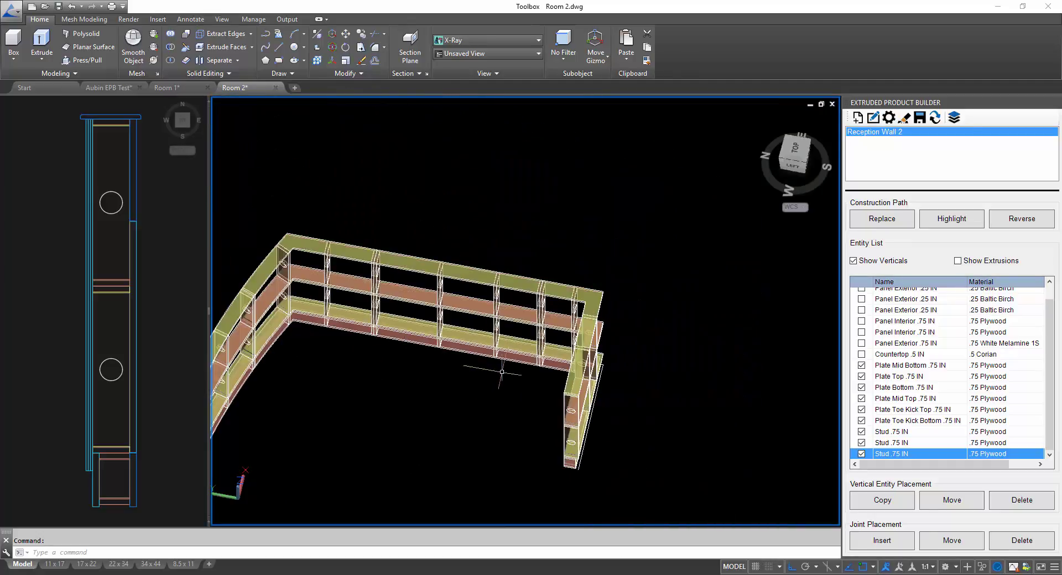
pyautogui.scroll(2, 499, 380)
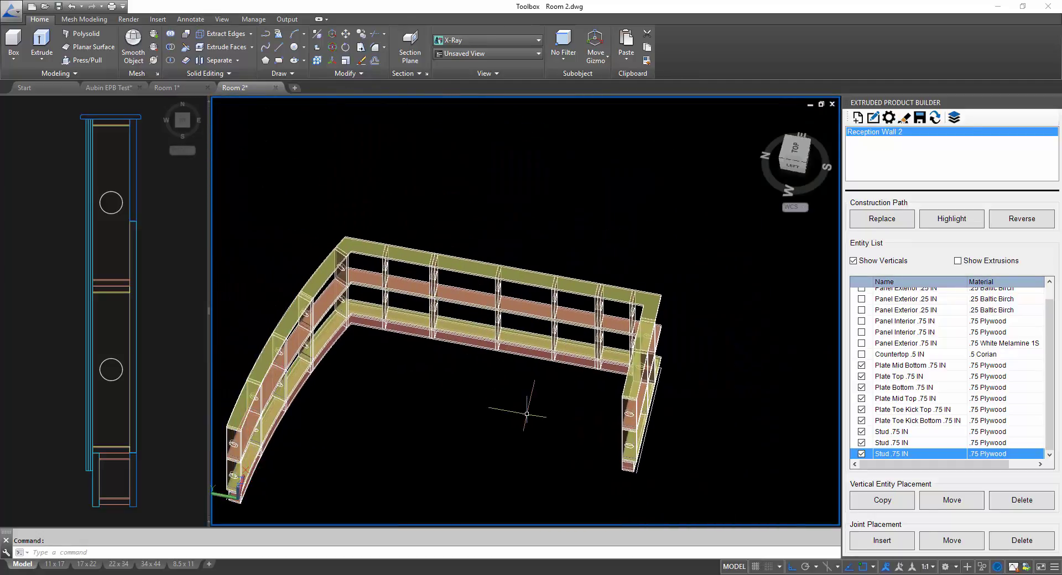
pyautogui.moveTo(527, 413); pyautogui.dragTo(570, 376, button='middle')
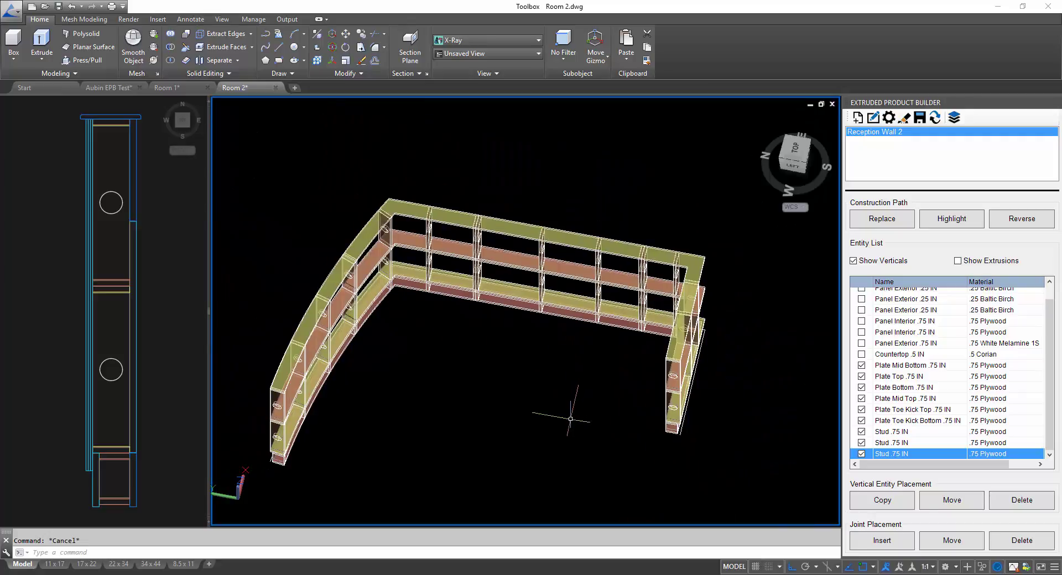
pyautogui.keyDown('shift'); pyautogui.moveTo(569, 419); pyautogui.dragTo(479, 339, button='middle'); pyautogui.keyUp('shift')
pyautogui.scroll(1, 469, 309)
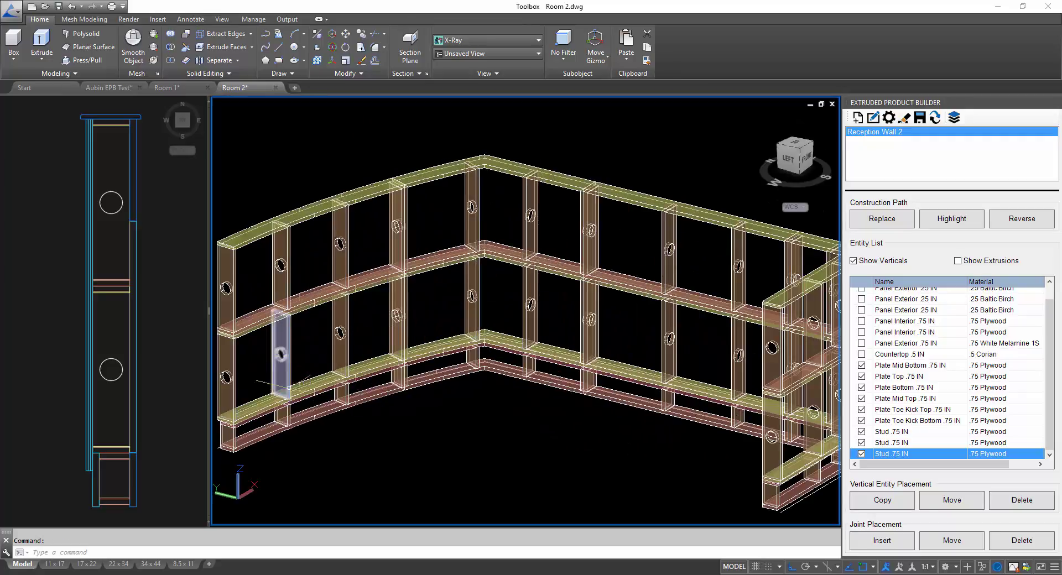
pyautogui.scroll(3, 325, 403)
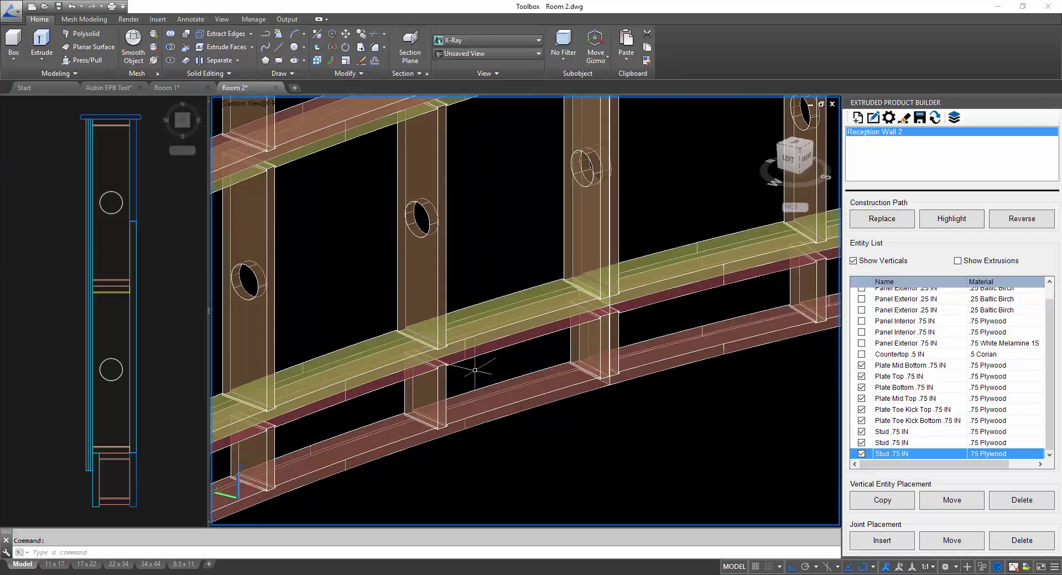
pyautogui.scroll(-4, 475, 369)
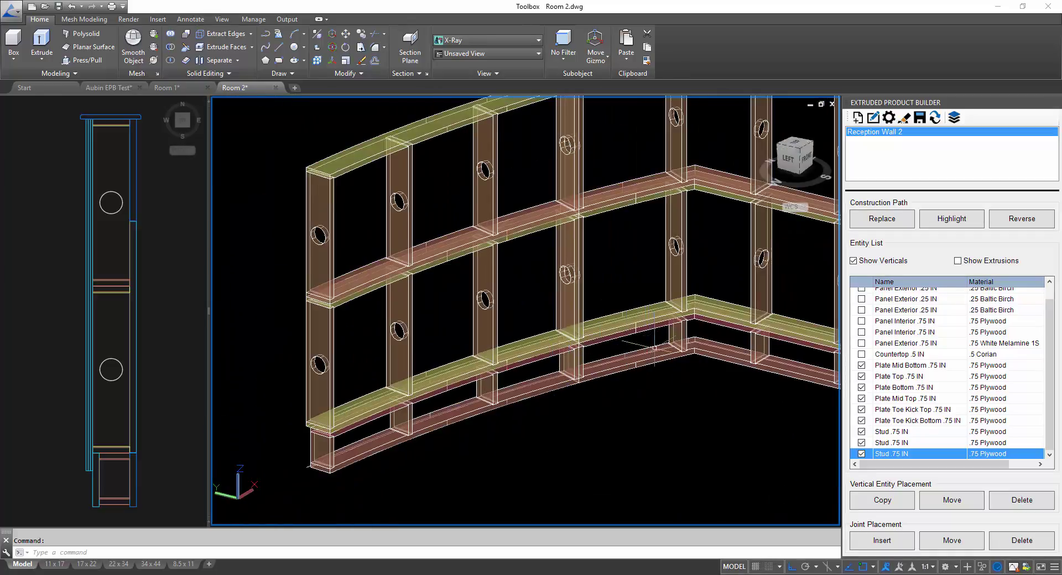
pyautogui.scroll(-2, 654, 350)
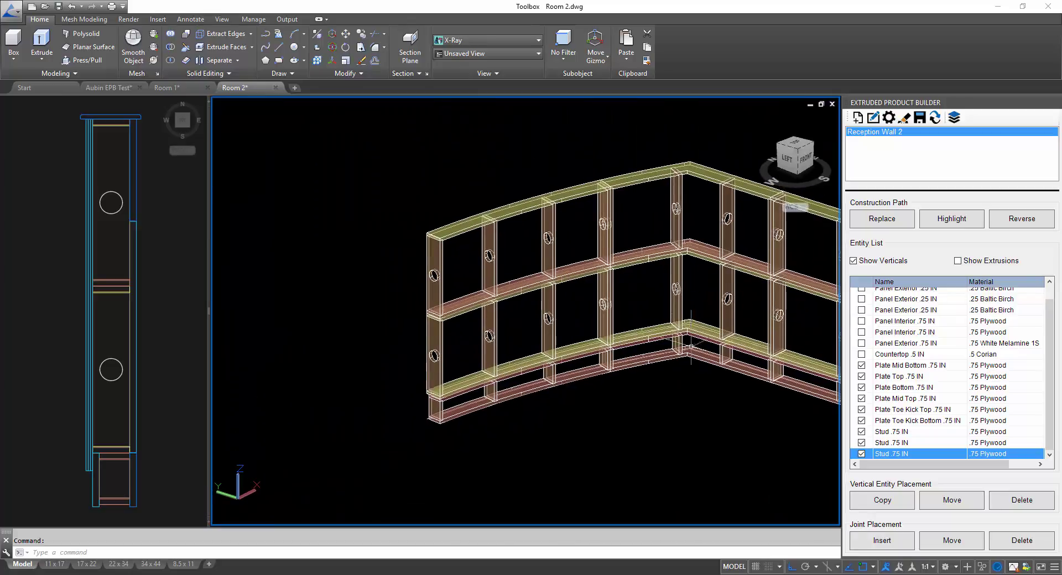
pyautogui.moveTo(699, 330); pyautogui.dragTo(523, 302, button='middle')
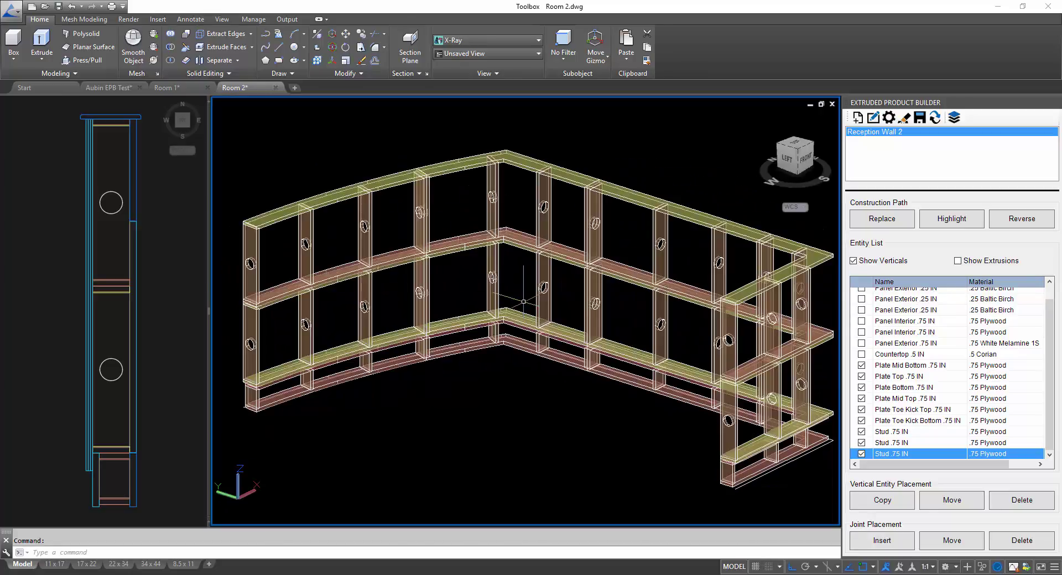
# Show the .5 Corian countertop and all the plywood, Baltic Birch and White Melamine panels together with the plates and studs.
pyautogui.scroll(-1, 523, 302)
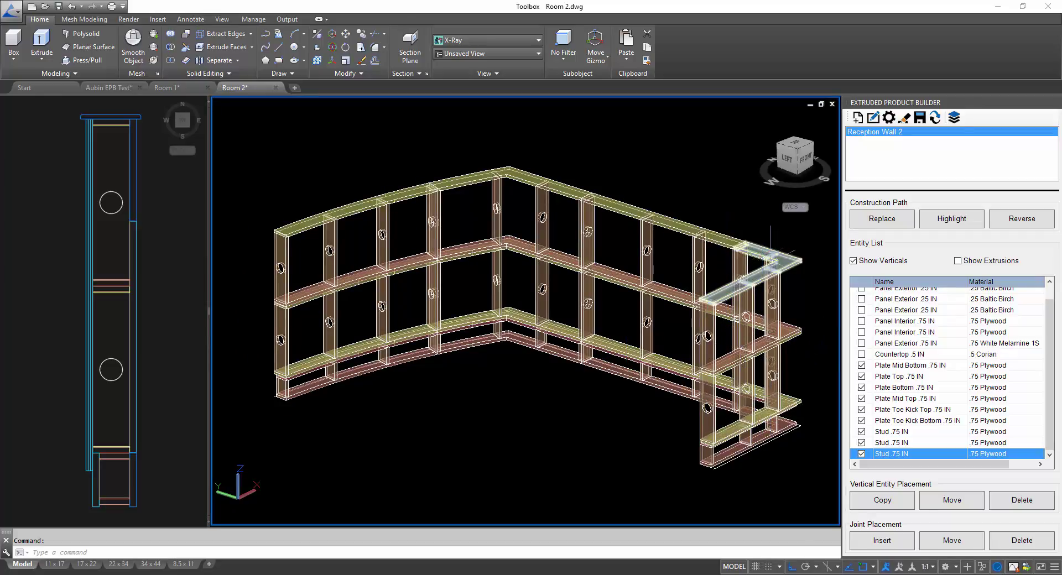
pyautogui.scroll(5, 714, 304)
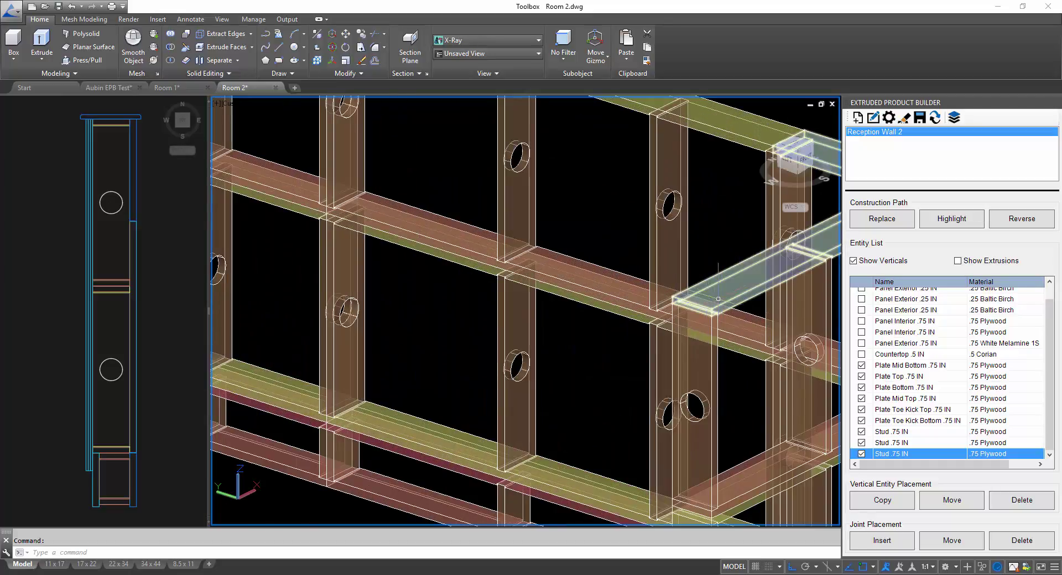
pyautogui.scroll(-5, 714, 303)
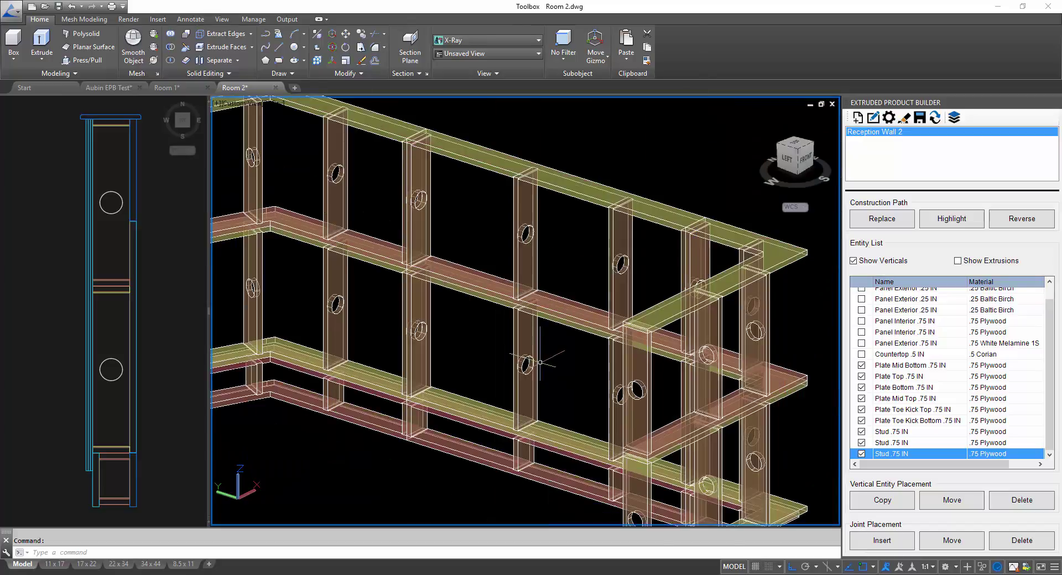
pyautogui.moveTo(562, 353); pyautogui.dragTo(684, 329, button='middle')
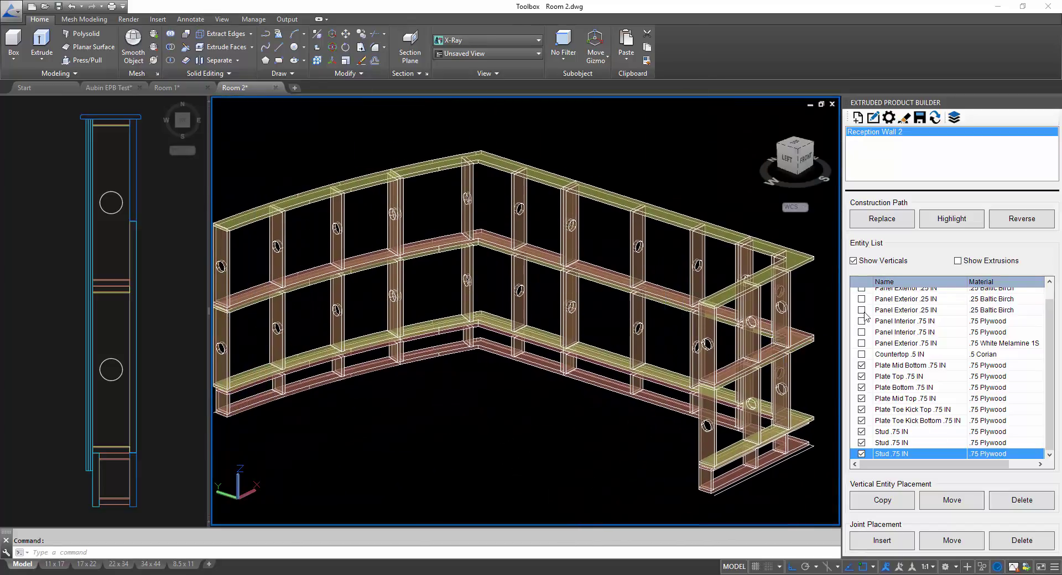
pyautogui.click(861, 354)
pyautogui.click(861, 343)
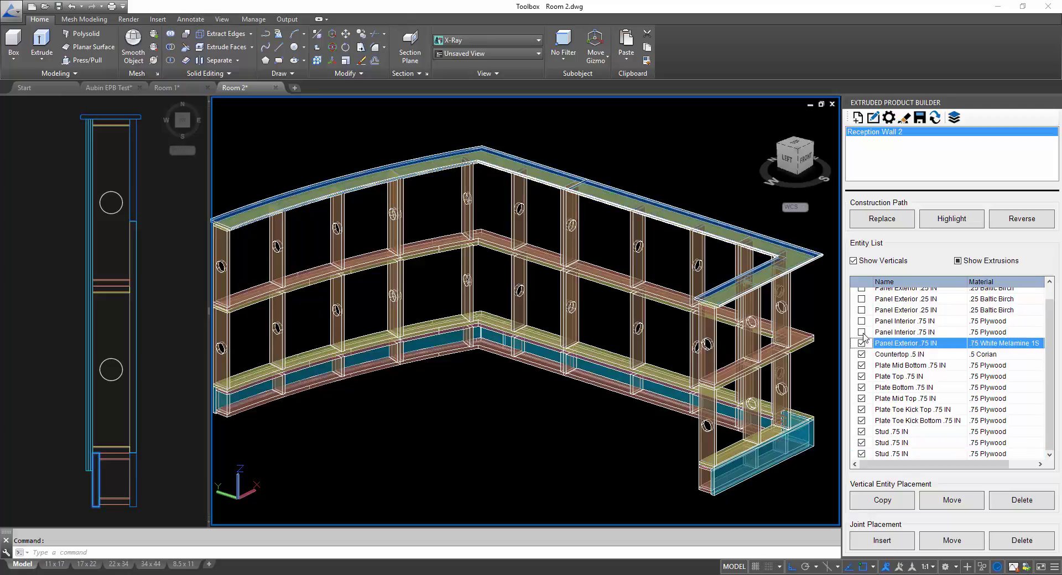
pyautogui.click(861, 332)
pyautogui.click(861, 321)
pyautogui.click(861, 310)
pyautogui.click(861, 298)
pyautogui.click(861, 289)
pyautogui.scroll(1, 1050, 306)
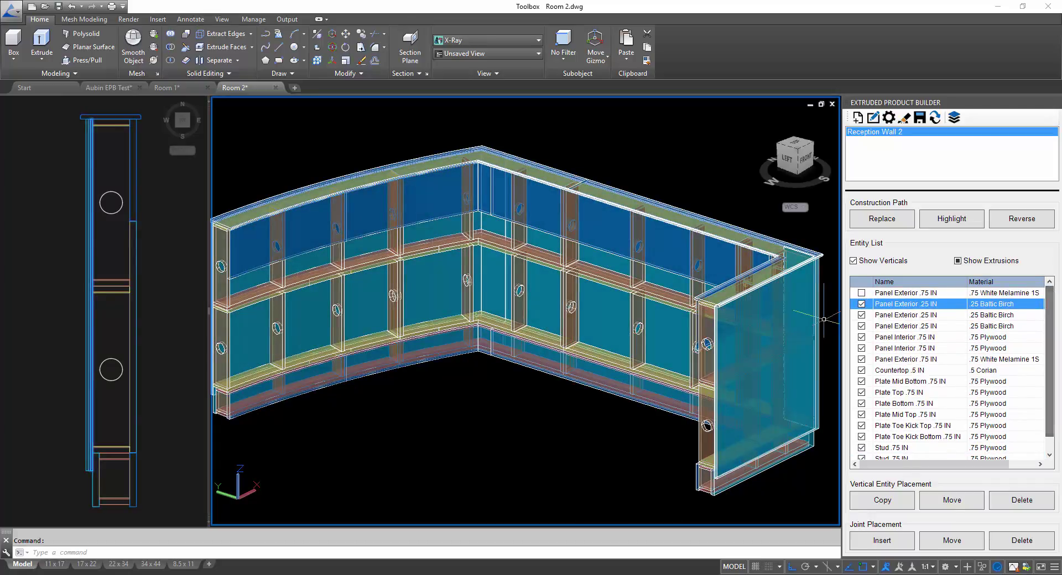
pyautogui.click(861, 292)
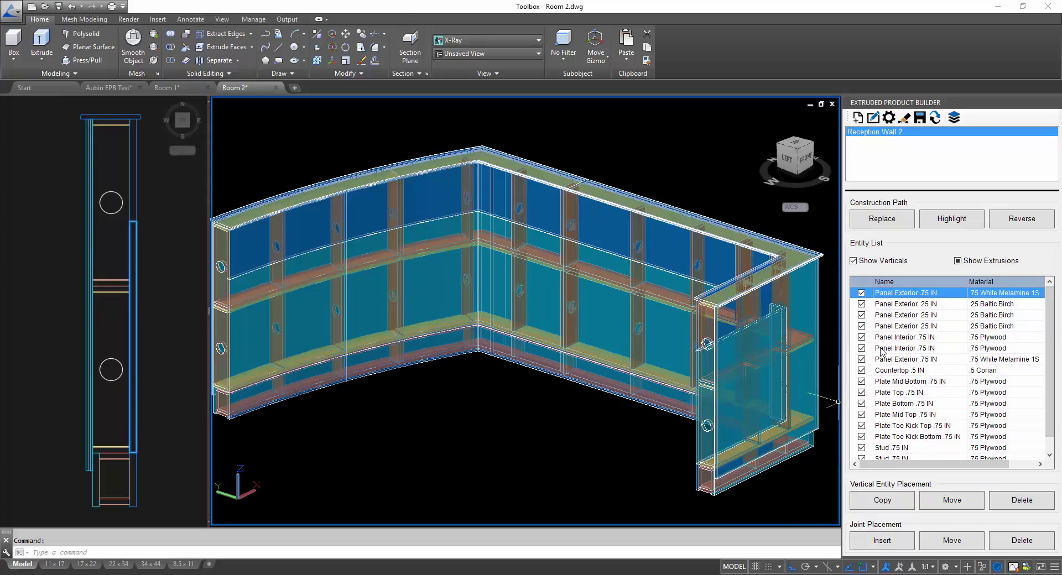
# Clear any selection and examine the complete reception wall with its panels and countertop from farther away and up close.
pyautogui.moveTo(1052, 388); pyautogui.dragTo(1039, 333)
pyautogui.click(536, 430)
pyautogui.press('Escape')
pyautogui.press('Escape')
pyautogui.scroll(-2, 537, 426)
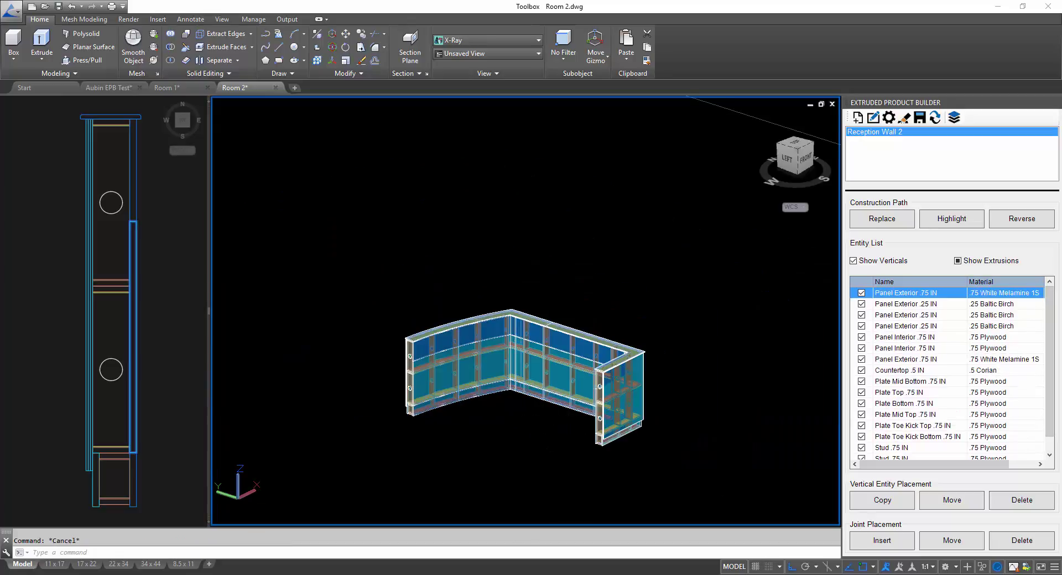
pyautogui.moveTo(538, 426); pyautogui.dragTo(551, 365, button='middle')
pyautogui.scroll(4, 512, 410)
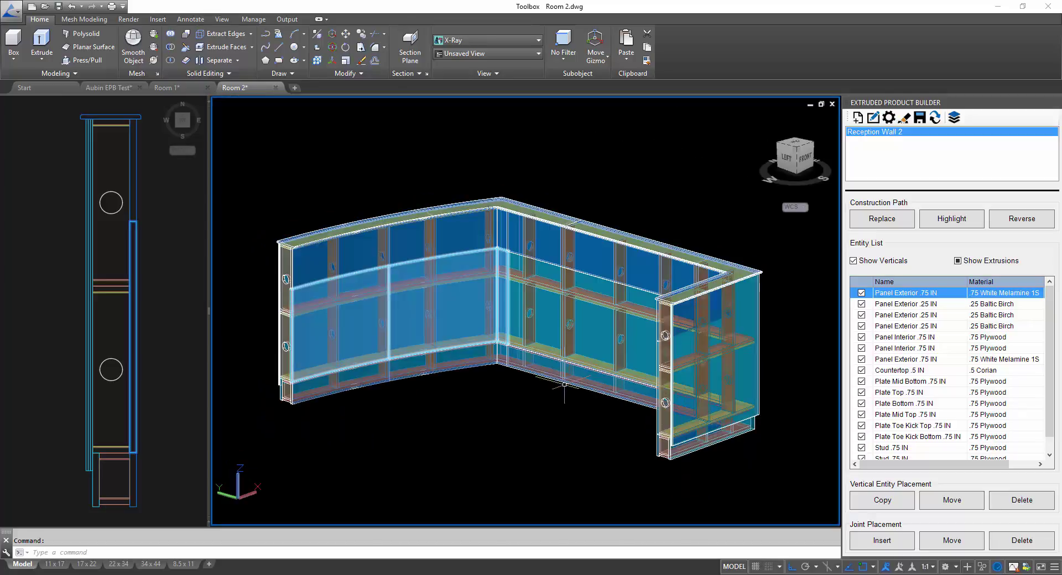